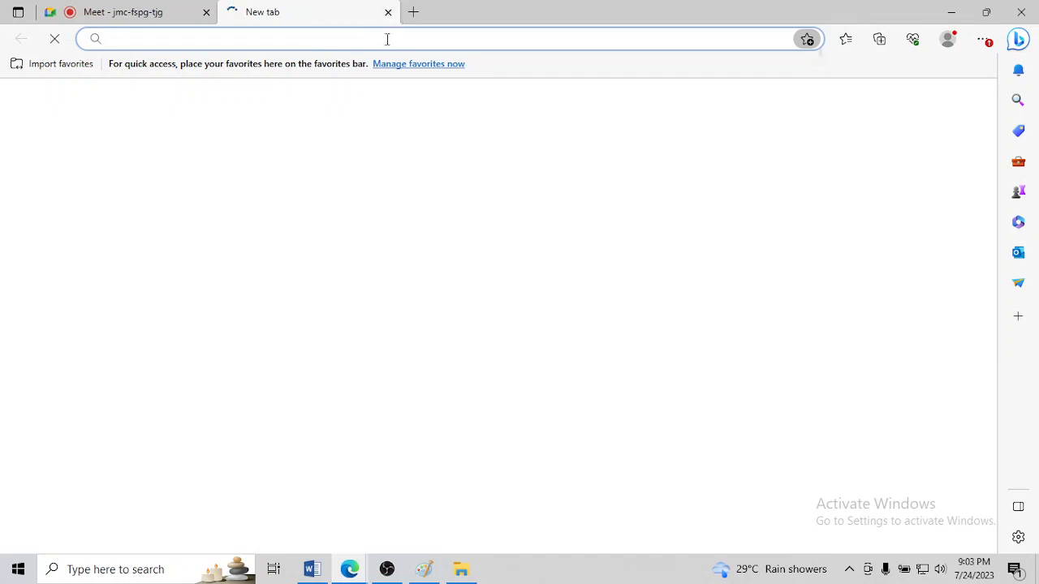
Search the web for "download mysql workbench" and open the MySQL Workbench product page
text(download mysql workbench)
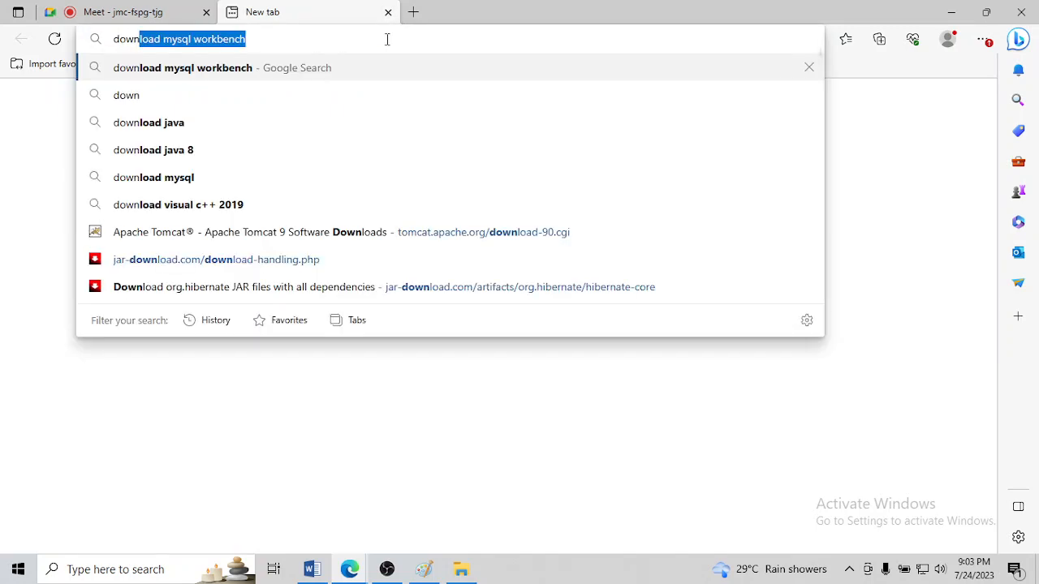
key(Return)
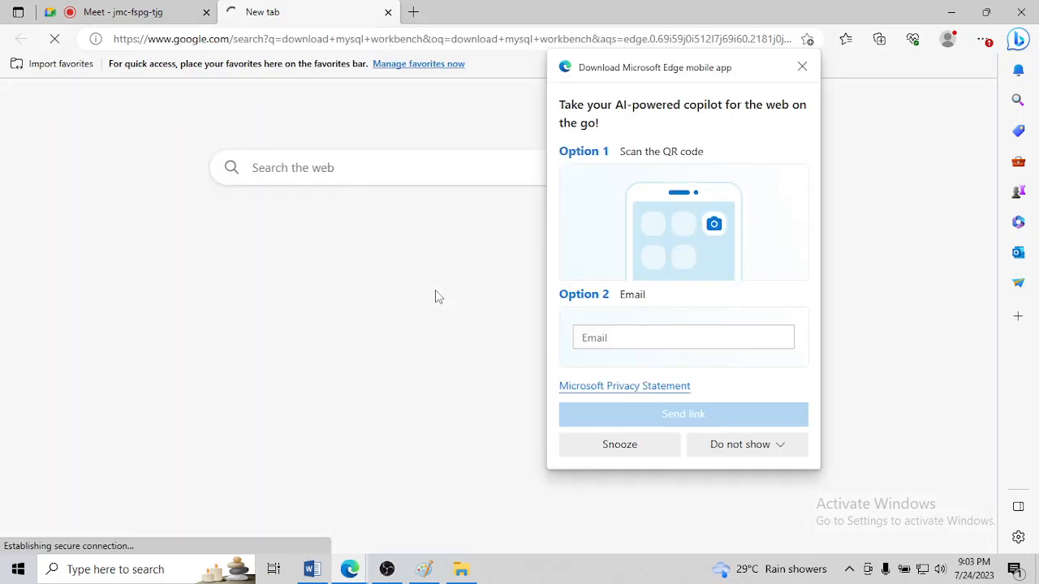
click(803, 67)
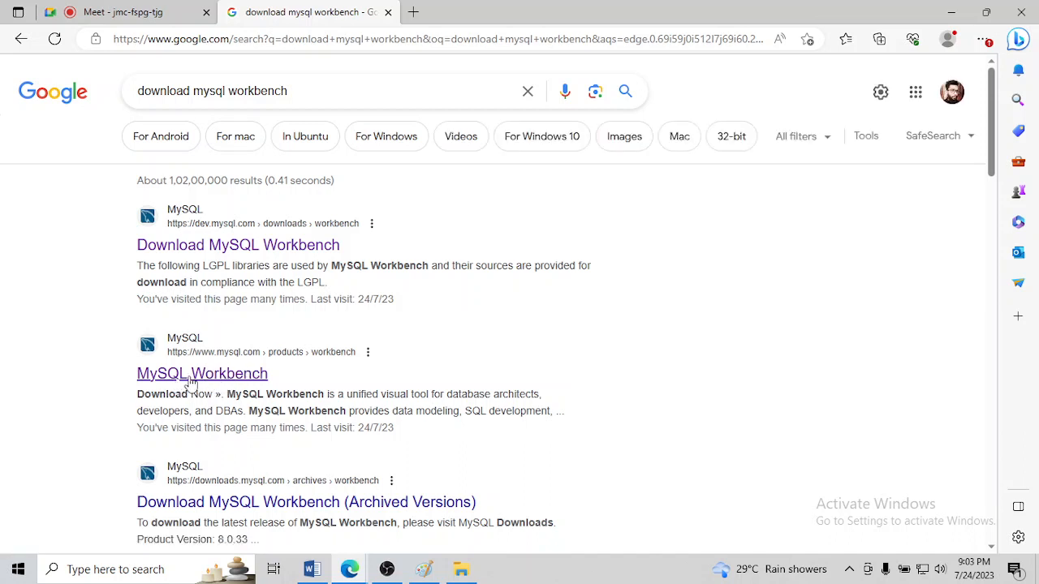
click(191, 381)
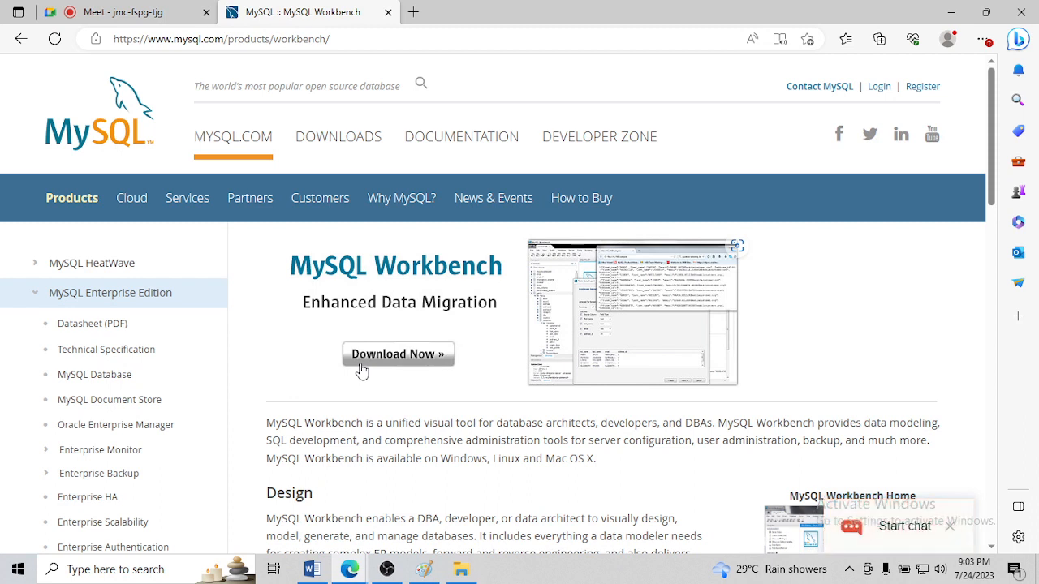
Open the MySQL Installer for Windows download page by way of the MySQL Community (GPL) Downloads
click(347, 146)
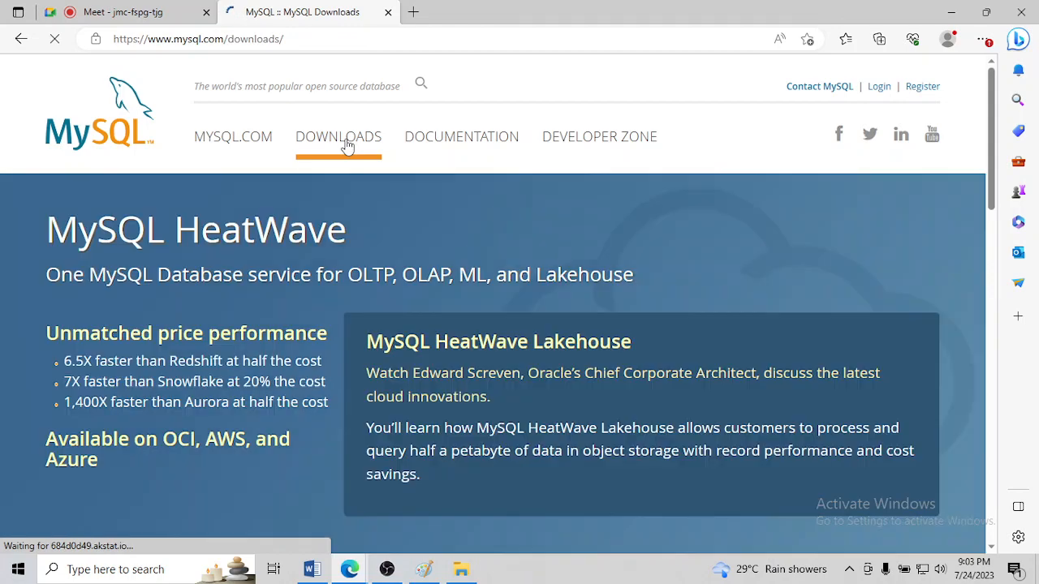
scroll(540, 295, down, 9)
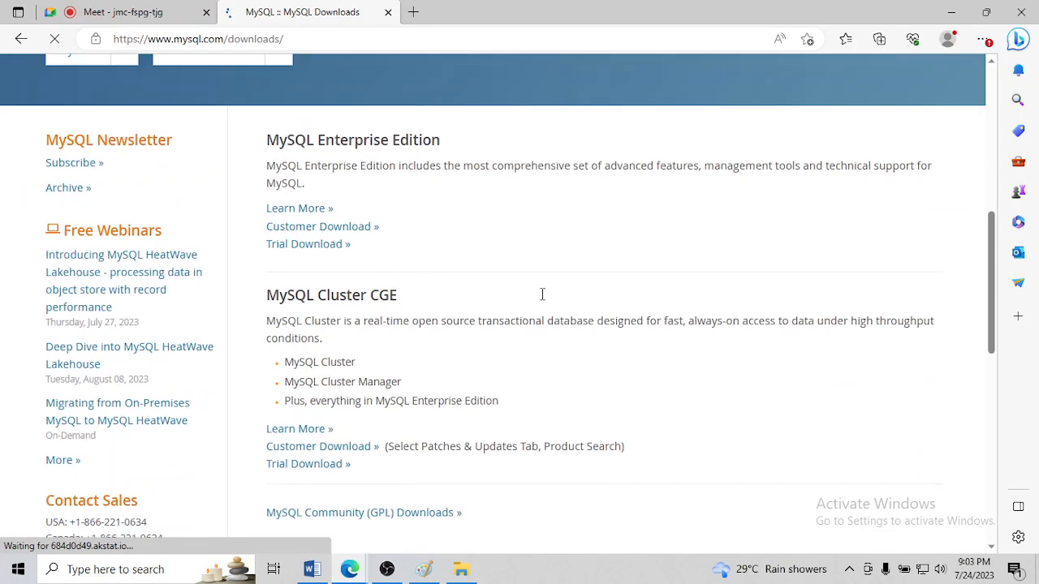
scroll(542, 295, up, 3)
scroll(542, 295, down, 1)
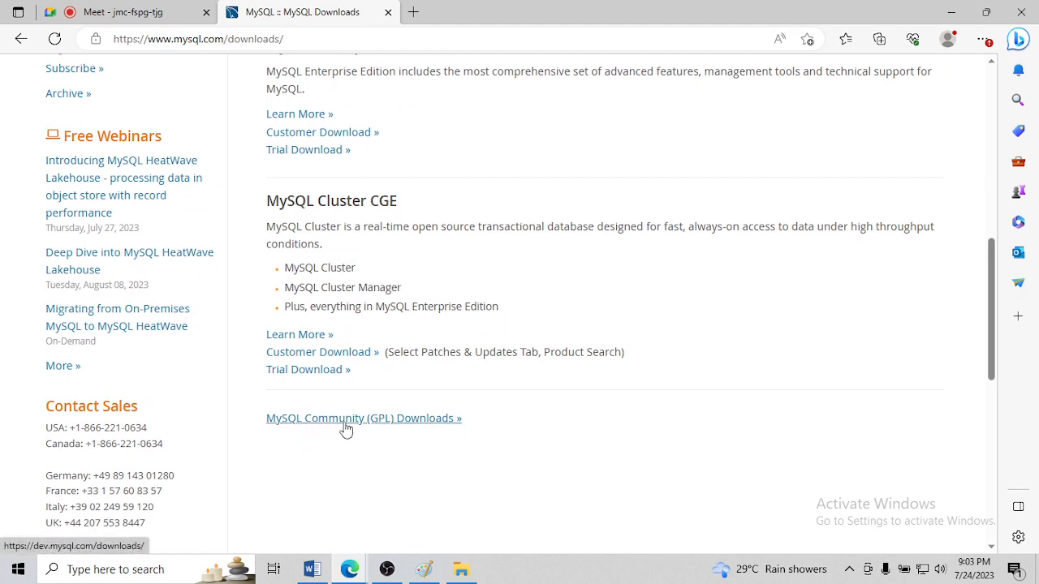
click(421, 418)
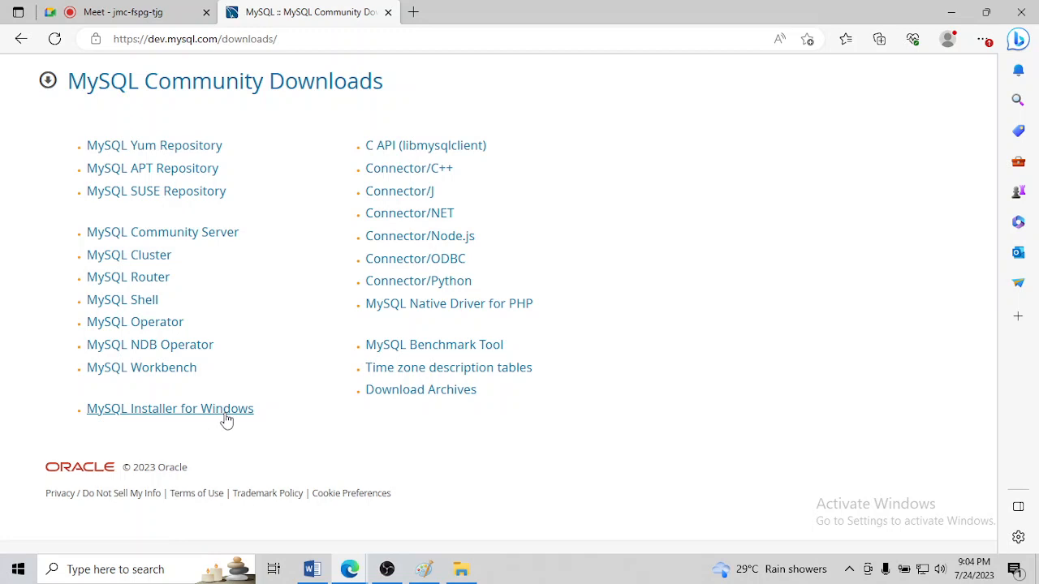
click(167, 412)
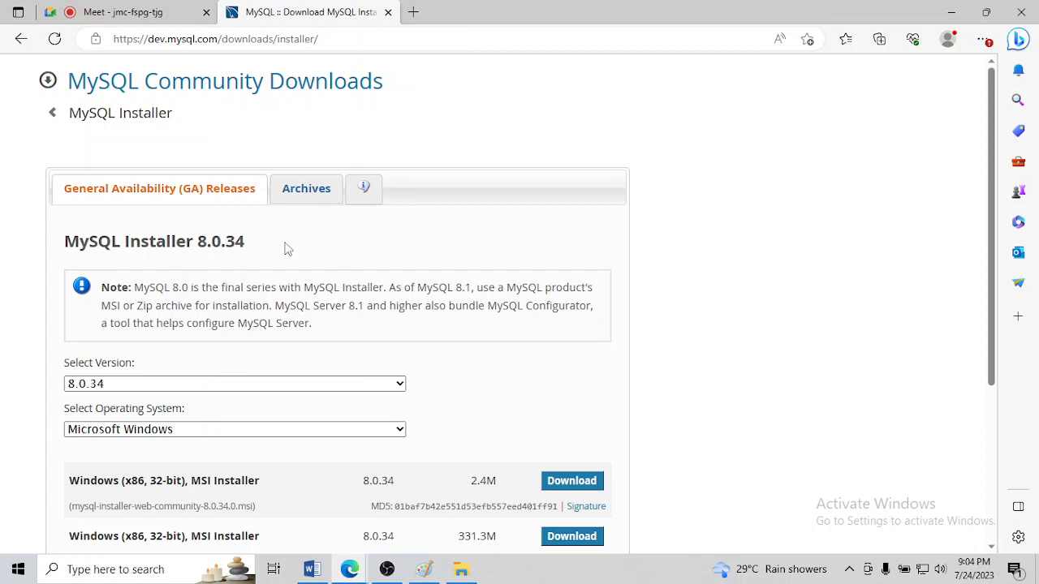
Examine the mysql-installer-community-8.0.34.0.msi entry, highlighting its title and file name
scroll(292, 250, down, 3)
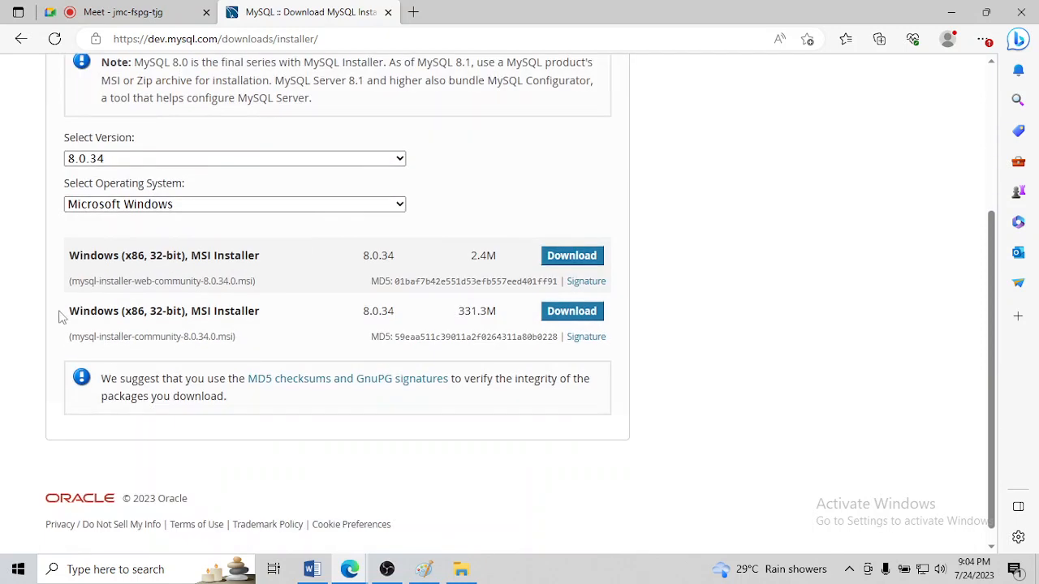
drag(69, 312, 261, 316)
click(261, 318)
drag(72, 337, 262, 344)
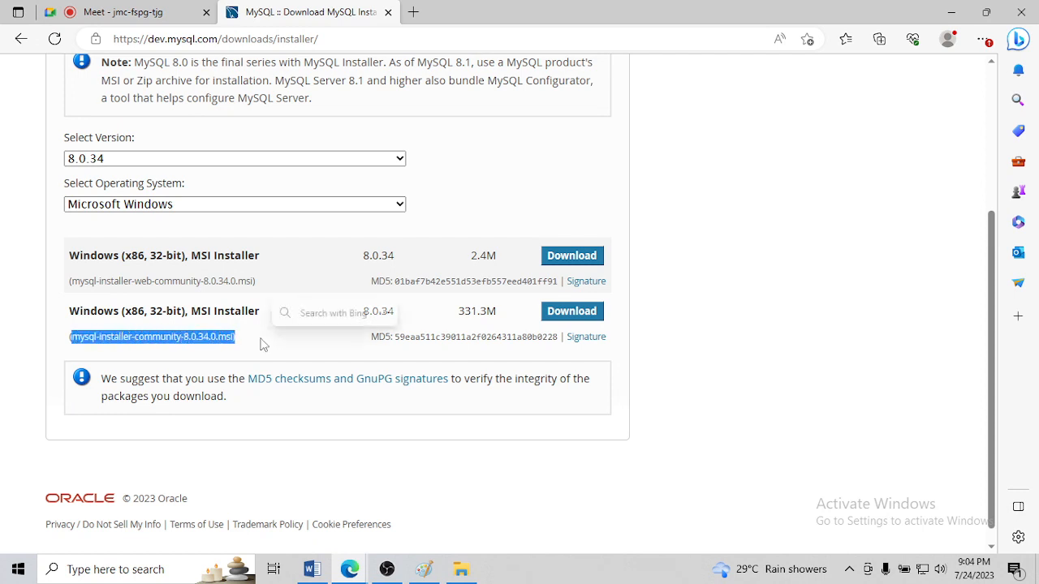
click(262, 343)
Copy the installer page's address, switch to the SQL document in Word and write a "Download link" heading on the blank page
click(341, 41)
key(ctrl+c)
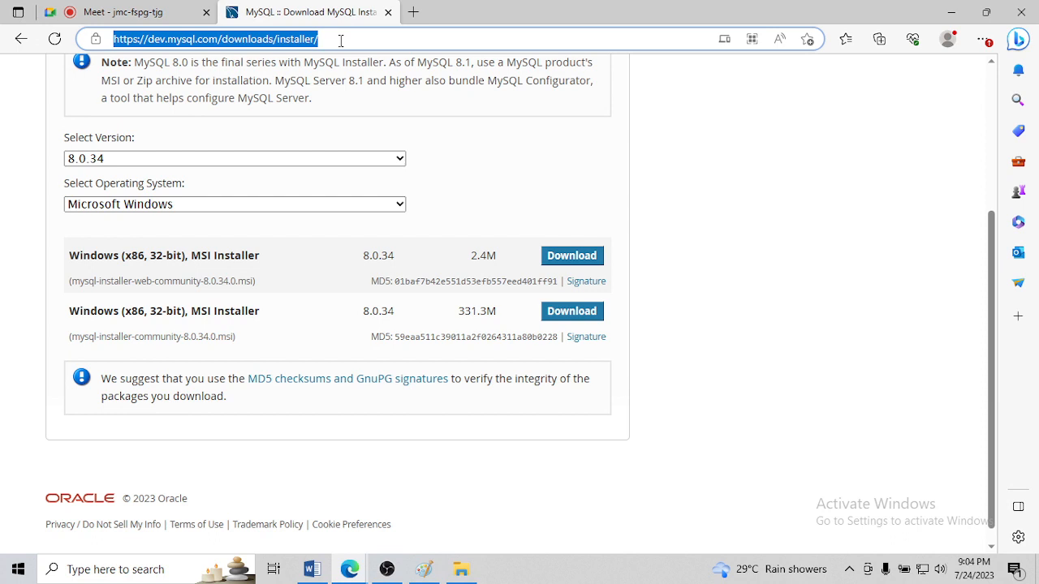
click(312, 568)
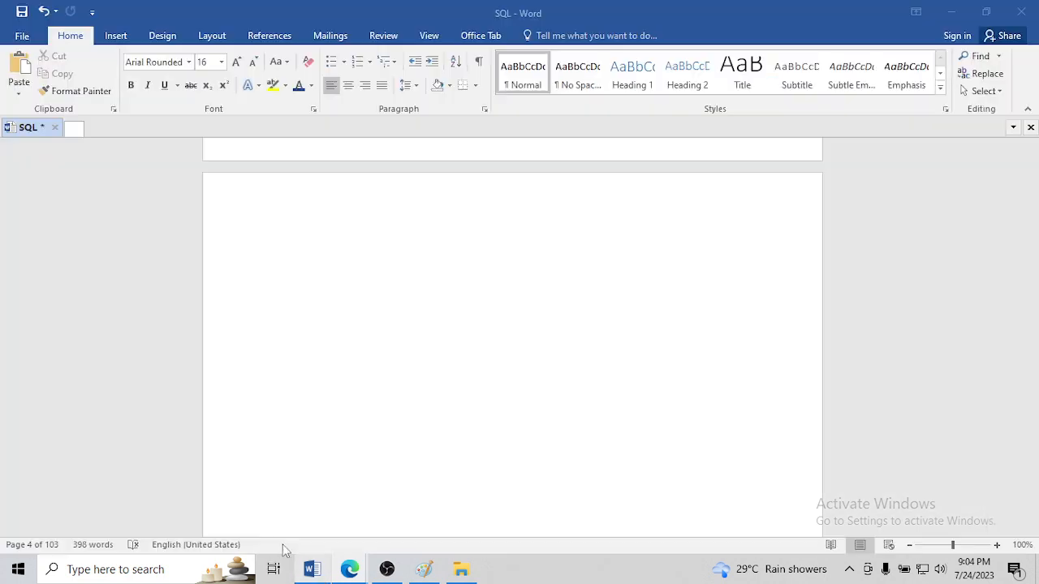
scroll(362, 363, up, 3)
scroll(365, 355, down, 1)
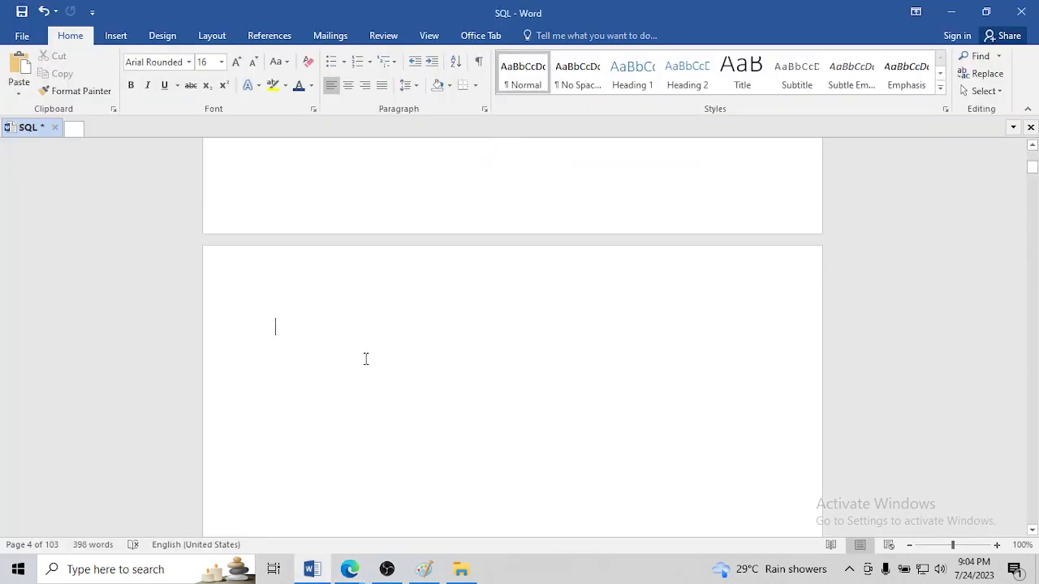
text(Dp)
key(BackSpace)
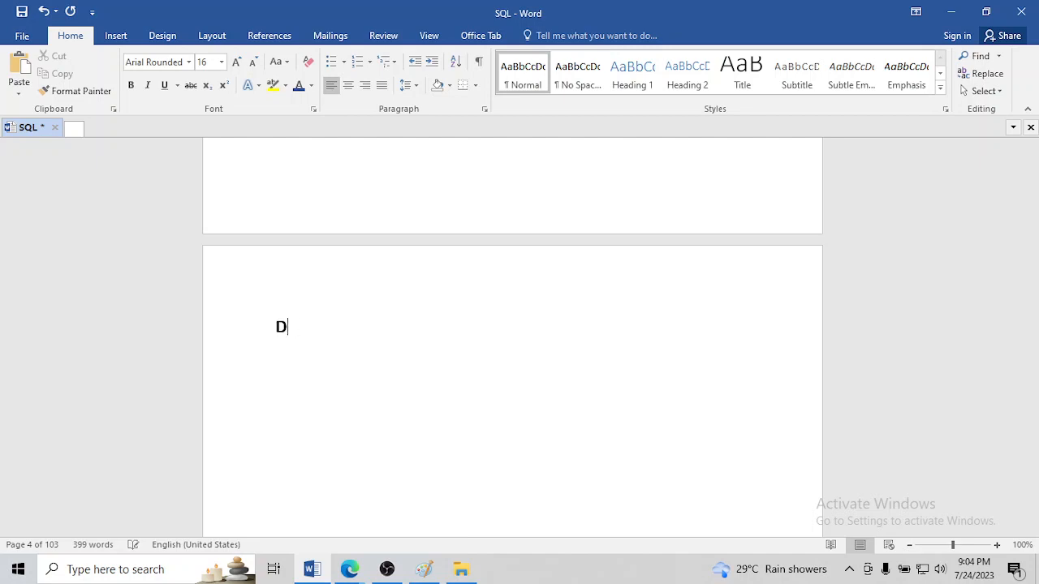
text(onalod)
key(BackSpace)
key(BackSpace)
key(BackSpace)
key(BackSpace)
key(BackSpace)
key(BackSpace)
text(wnload )
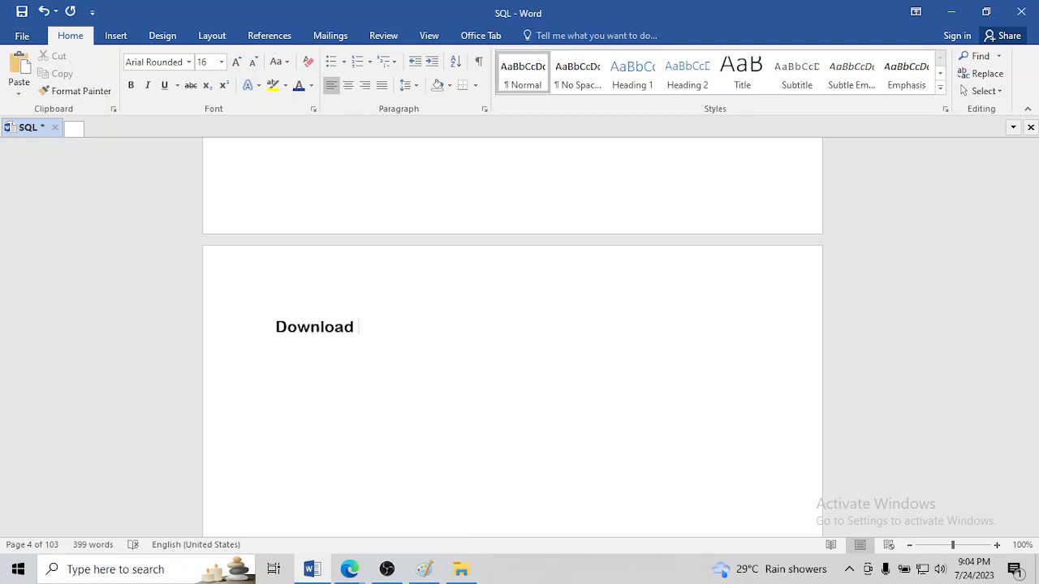
text(linkl)
Paste the copied MySQL Installer link after a colon on the line below, and correct the heading to "Download link"
key(Return)
text(:)
text(MySQL :: Download MySQL Installer)
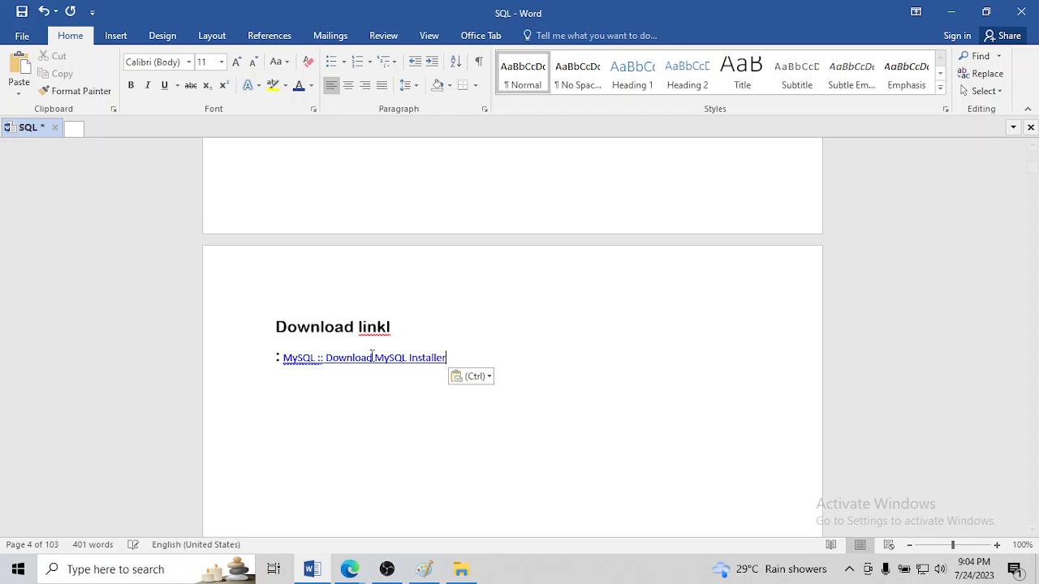
click(417, 327)
key(BackSpace)
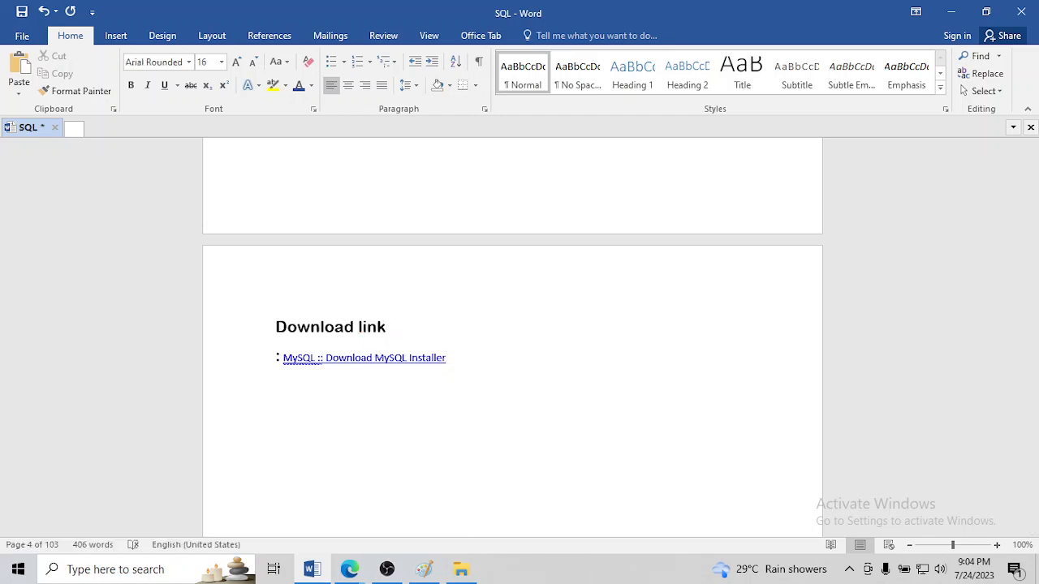
ctrl+click(385, 357)
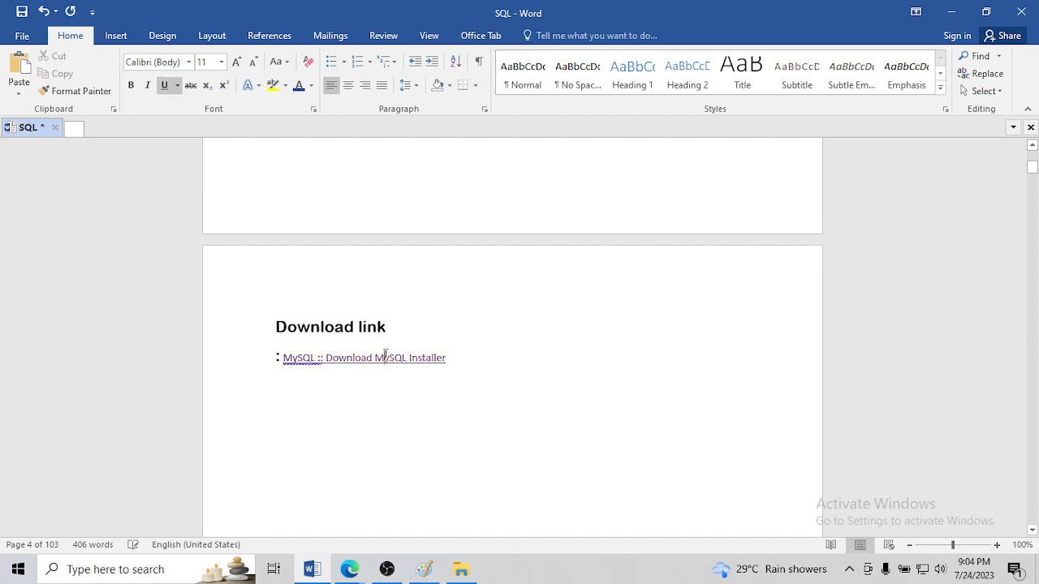
click(398, 334)
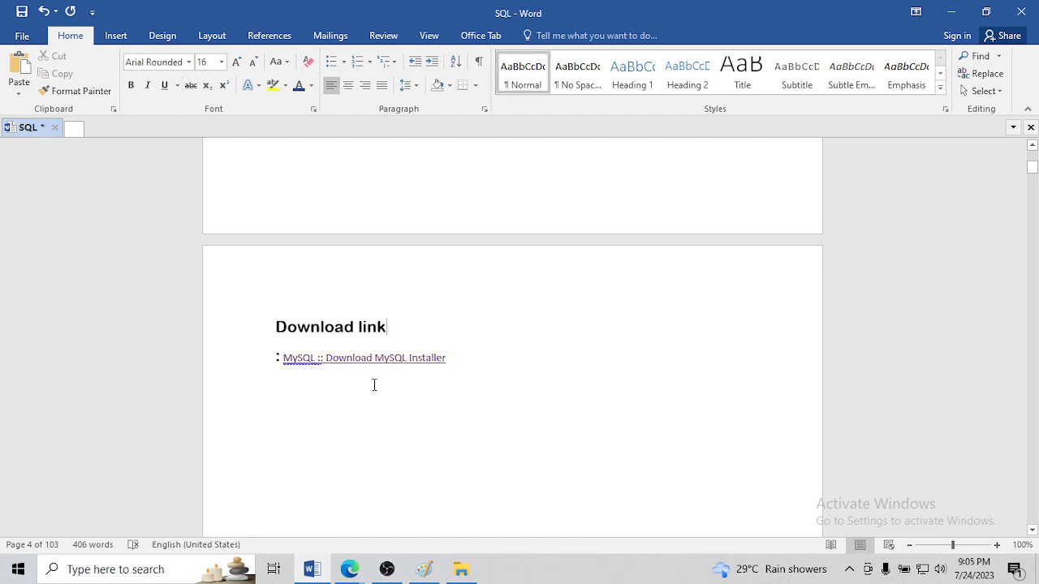
click(760, 464)
Save the SQL document, keeping an empty line below the pasted MySQL Installer link
scroll(358, 380, down, 3)
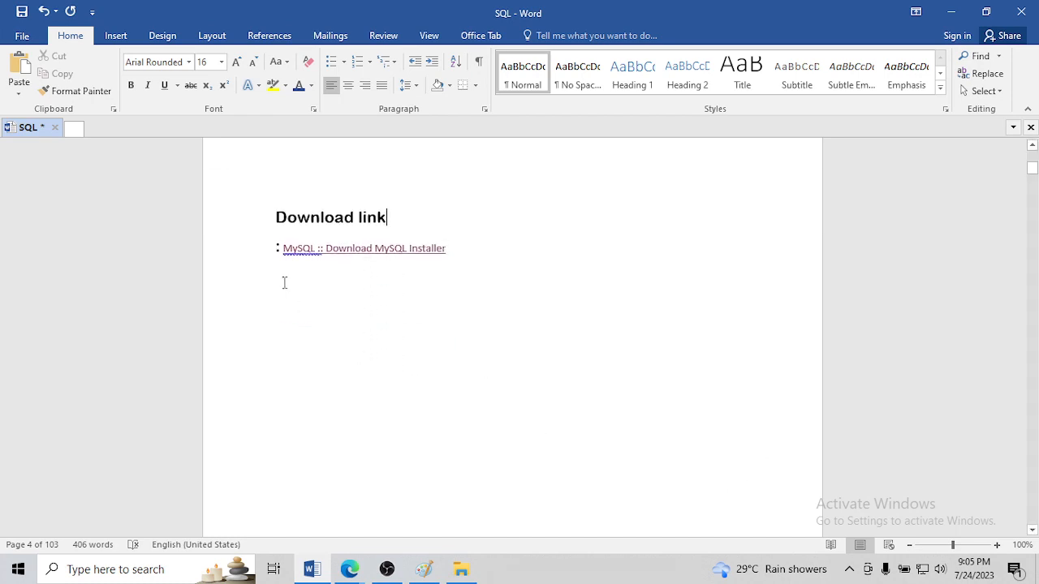
click(284, 282)
key(ctrl+s)
key(BackSpace)
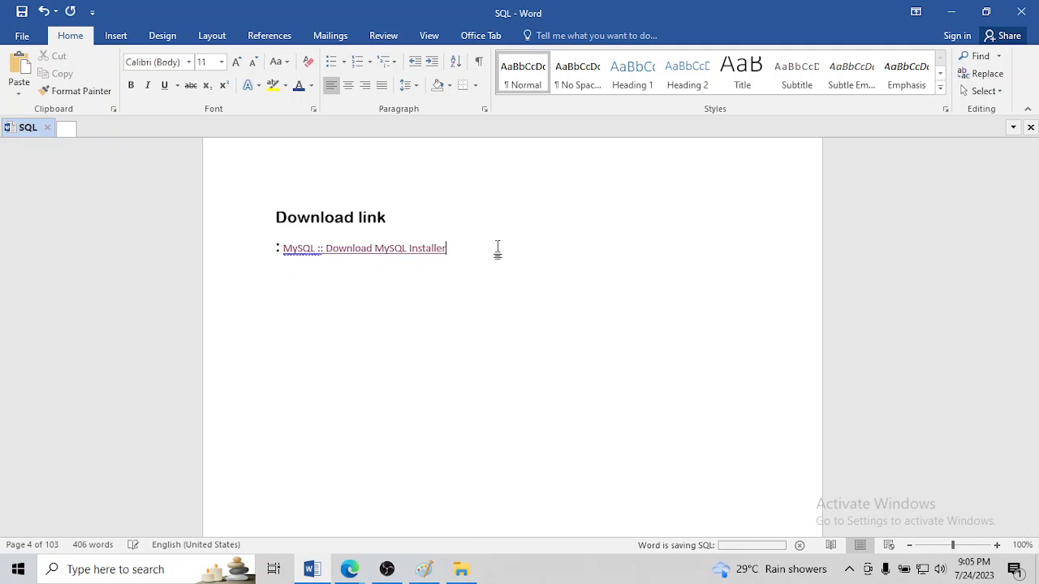
key(Return)
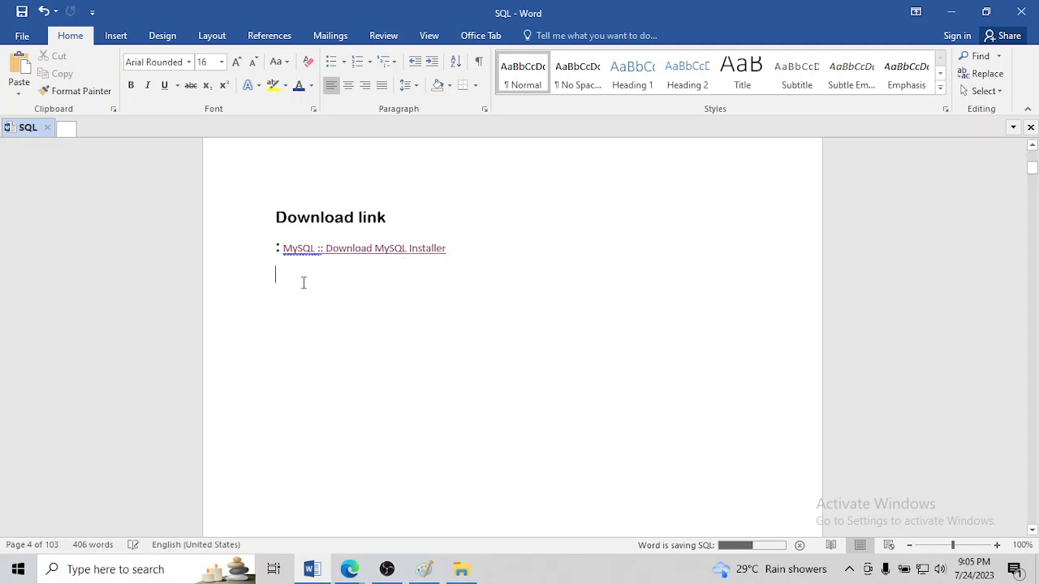
scroll(302, 281, up, 2)
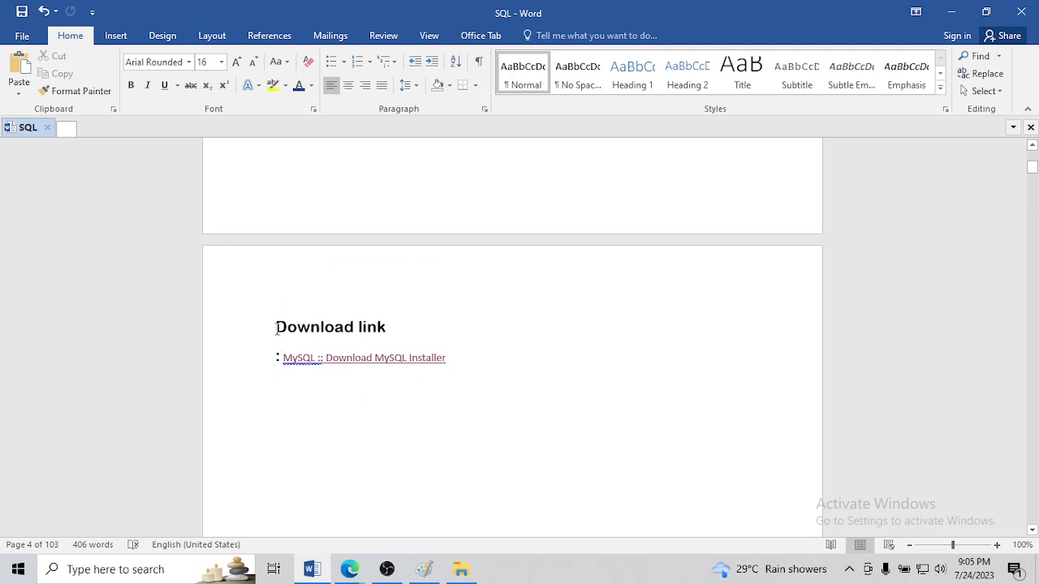
click(350, 569)
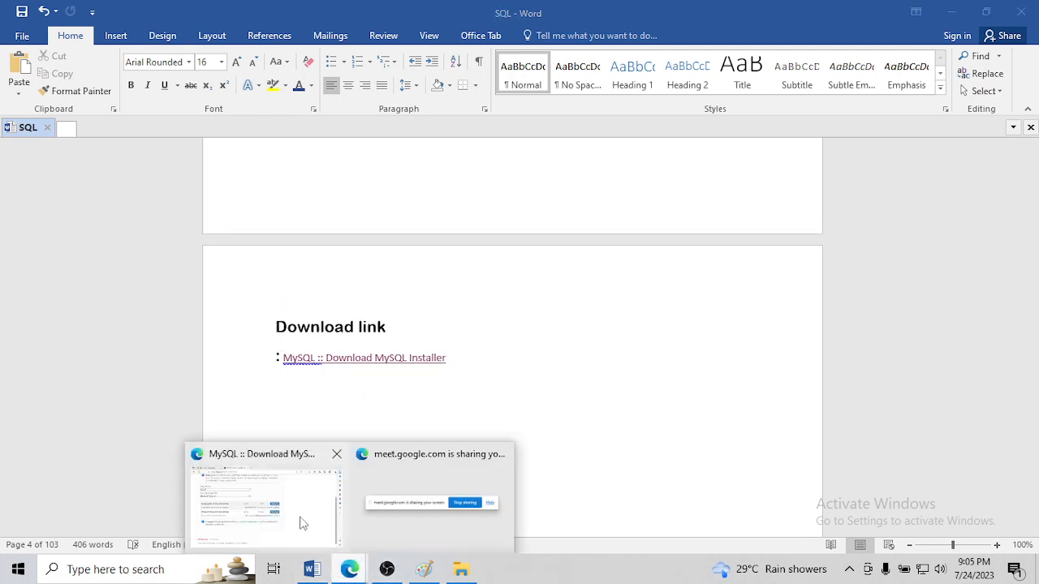
click(300, 523)
click(180, 13)
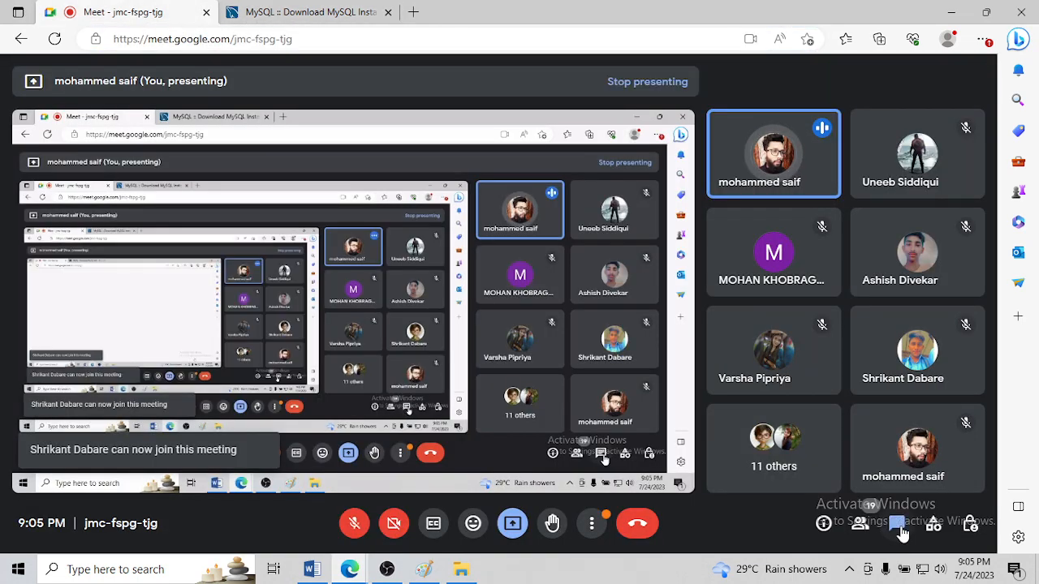
click(894, 522)
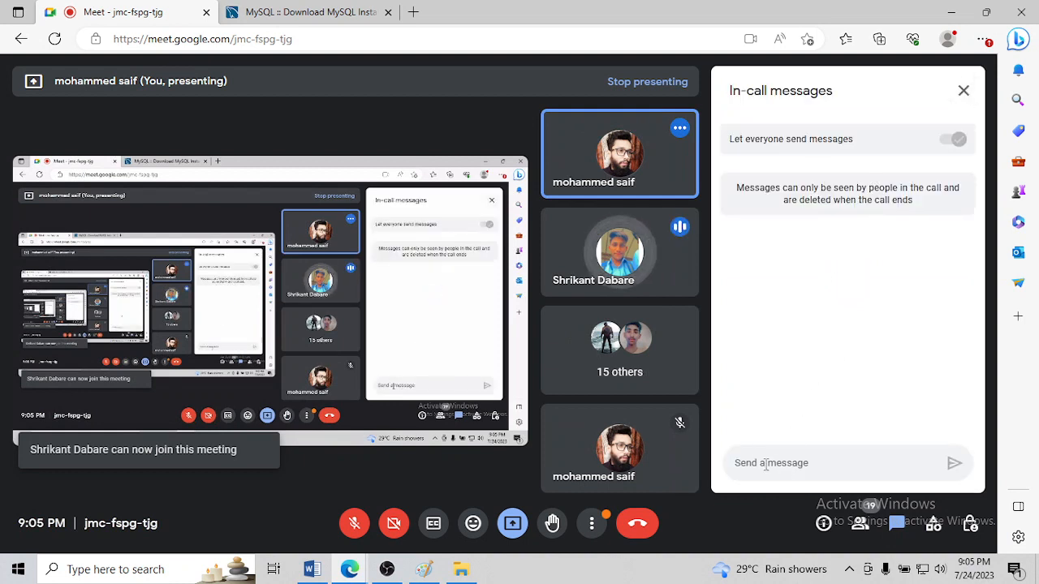
click(765, 464)
key(ctrl+v)
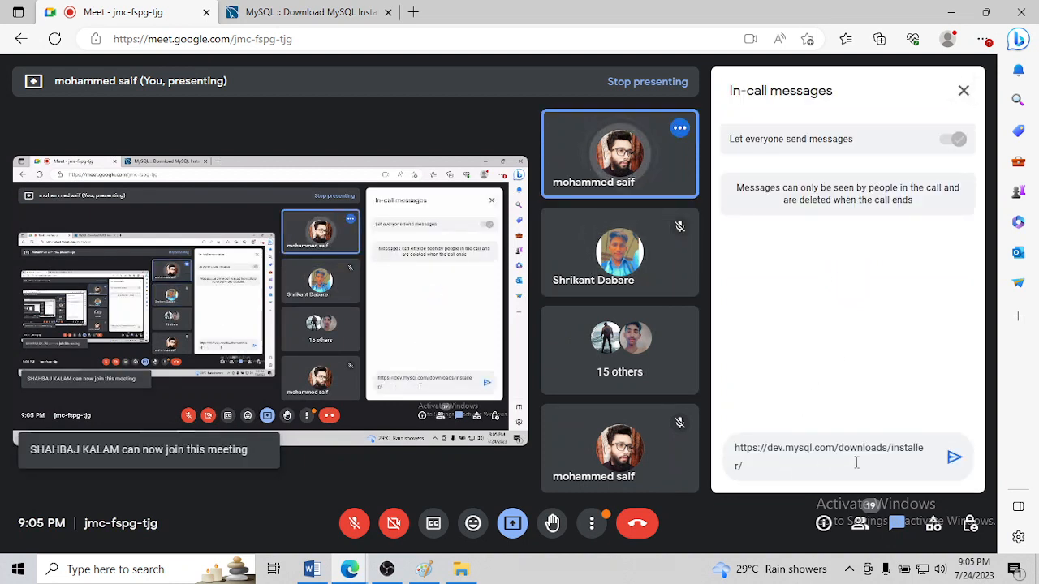
click(953, 457)
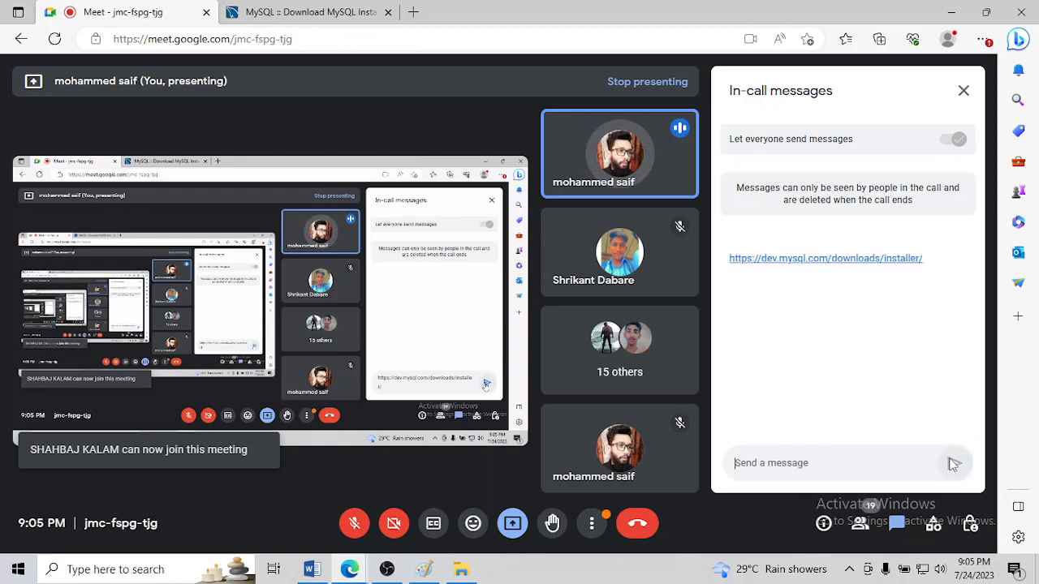
click(963, 86)
Close the MySQL Installer page and minimise the browser and Word windows
mouse_move(333, 572)
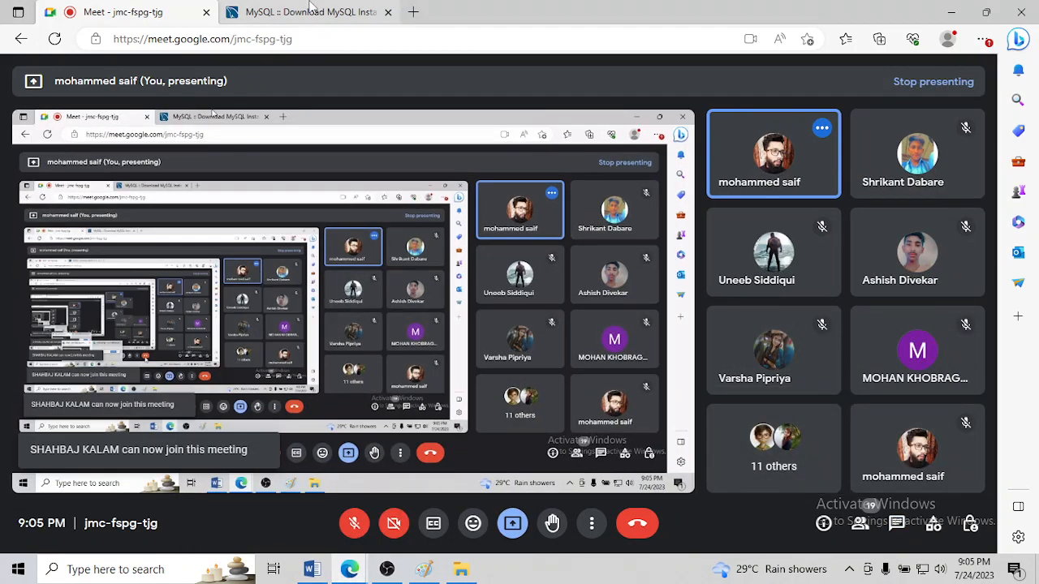
click(312, 12)
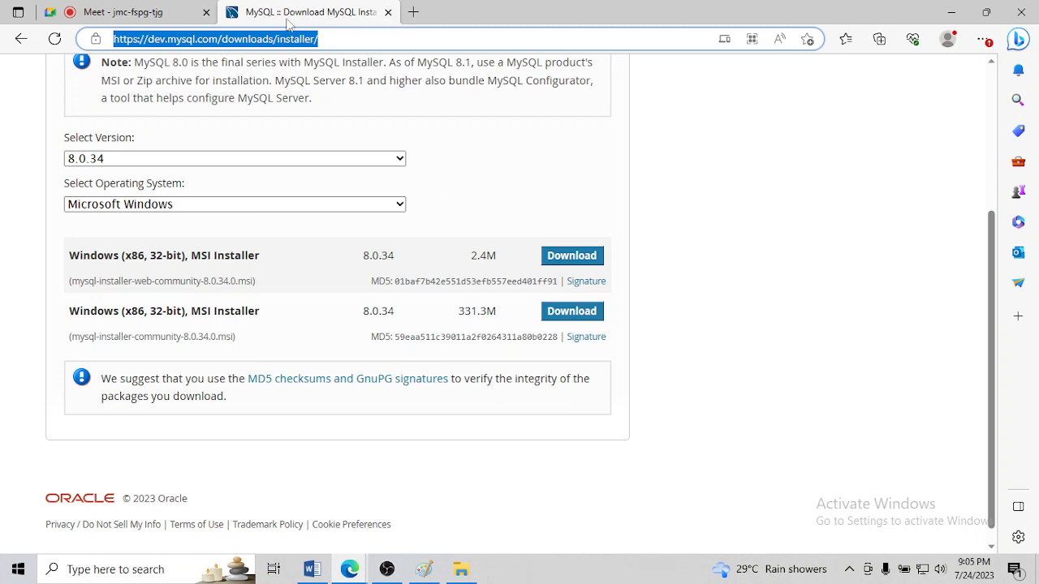
click(388, 12)
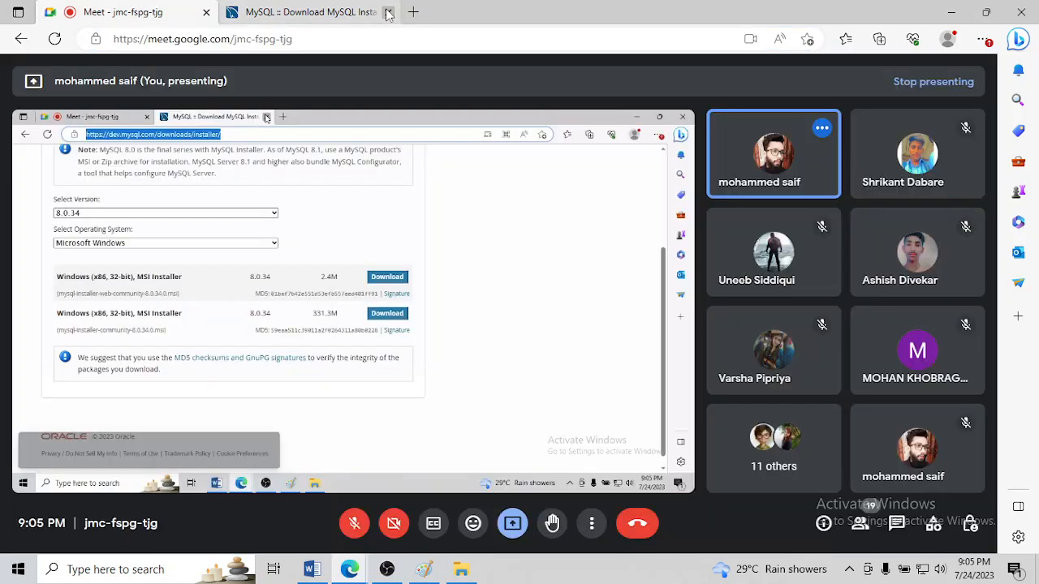
click(947, 12)
click(947, 10)
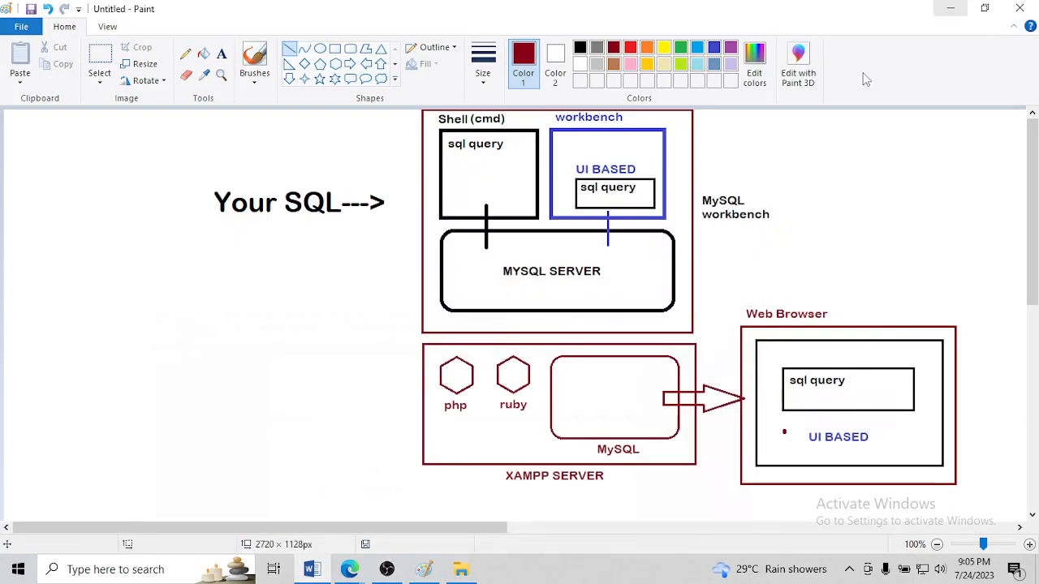
Launch mysql-installer-community-8.0.34.0 from the C: drive's SOFTWARE\MYSQL WORKBENCH folder and minimise the folder window
click(947, 10)
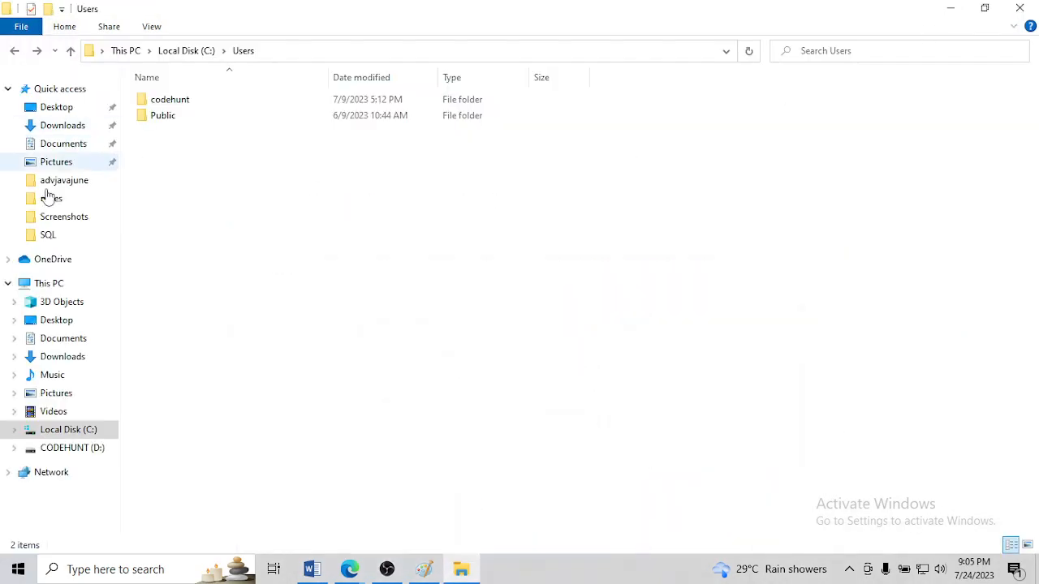
click(49, 430)
double_click(172, 165)
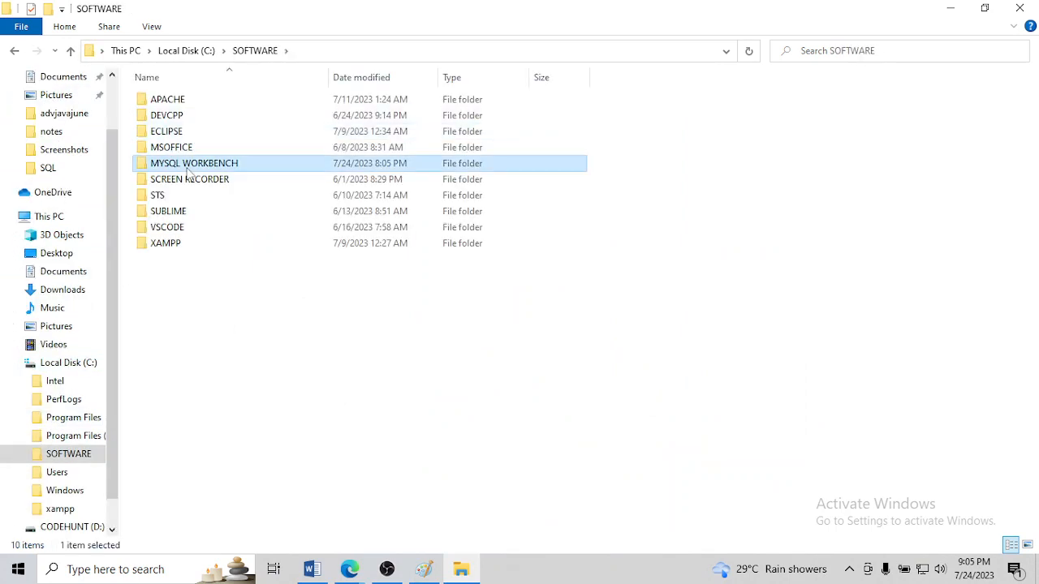
double_click(188, 163)
click(189, 100)
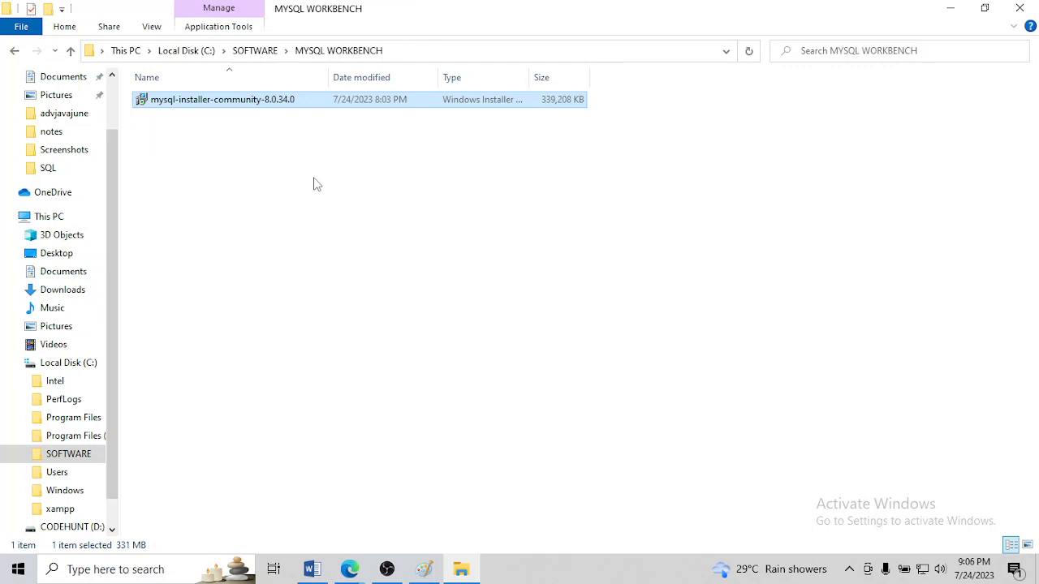
double_click(220, 108)
click(950, 9)
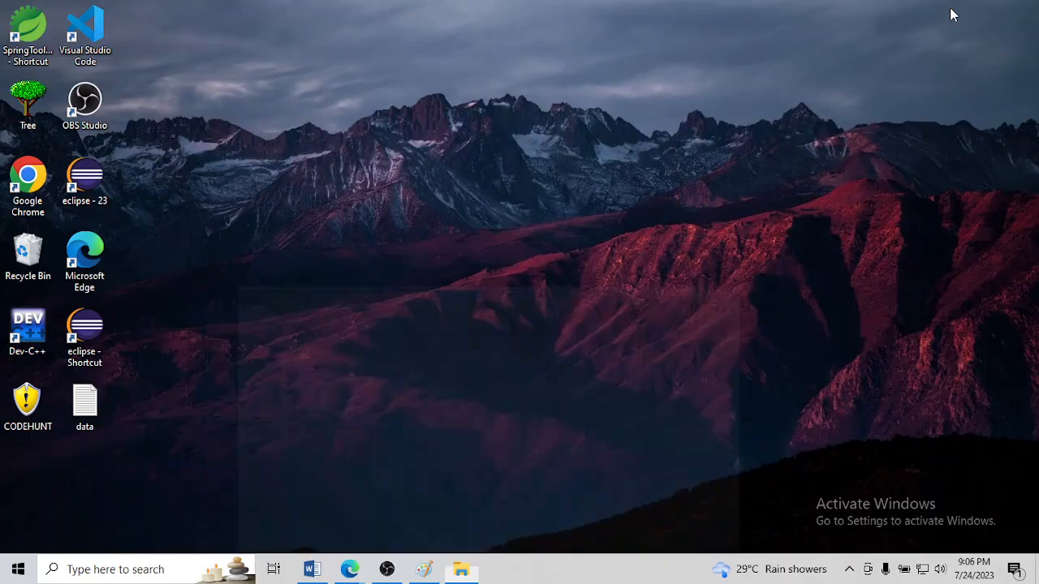
right_click(431, 157)
click(464, 203)
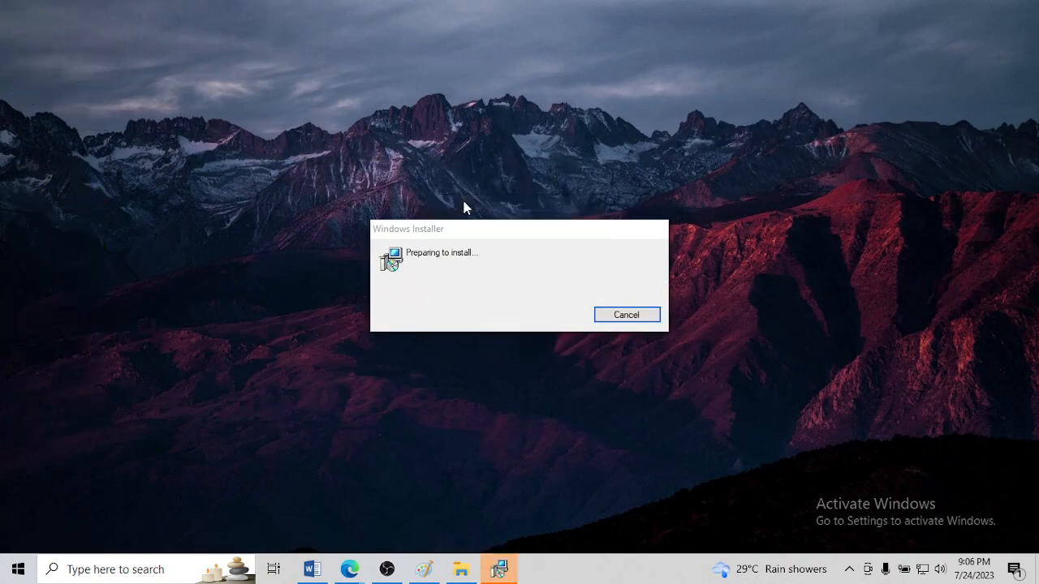
right_click(463, 86)
click(479, 127)
right_click(376, 64)
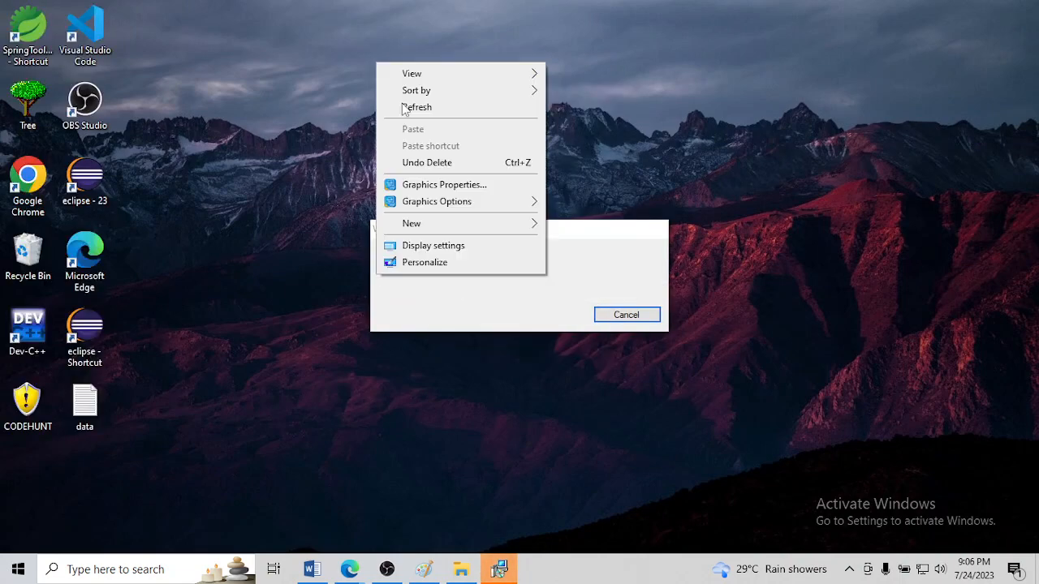
click(405, 107)
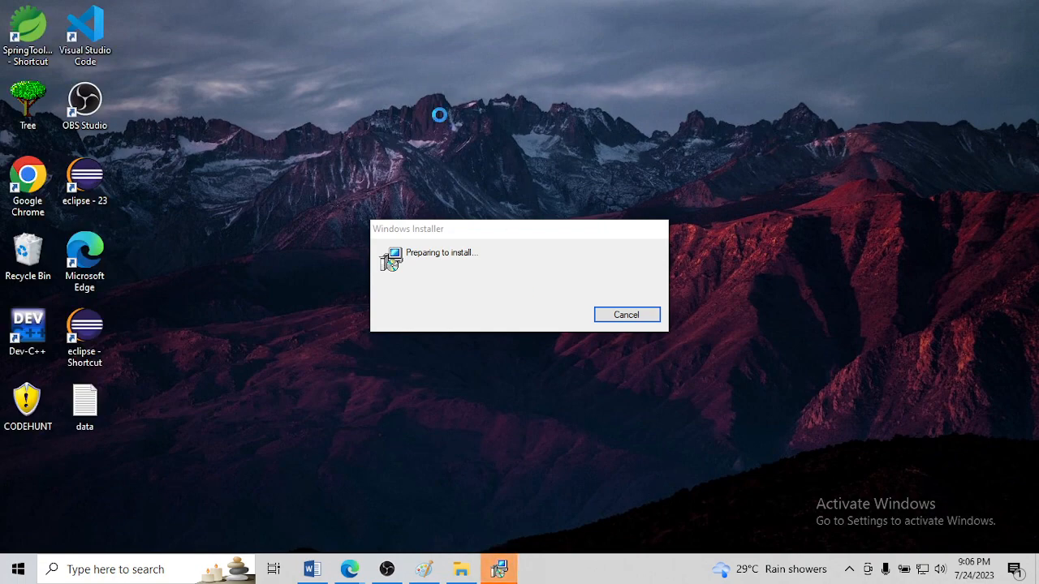
right_click(406, 65)
click(438, 106)
right_click(407, 64)
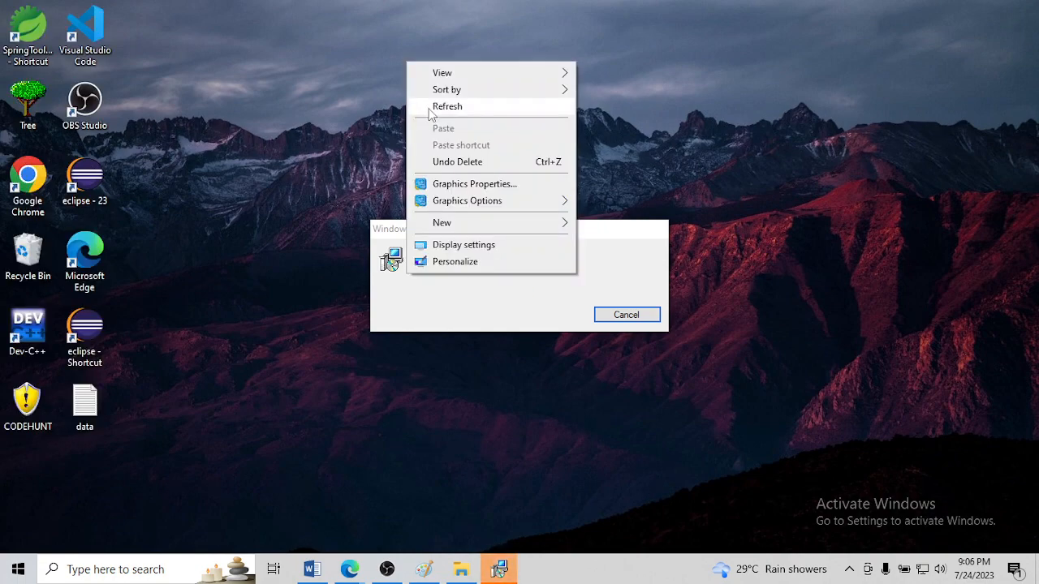
click(429, 110)
right_click(394, 54)
click(417, 99)
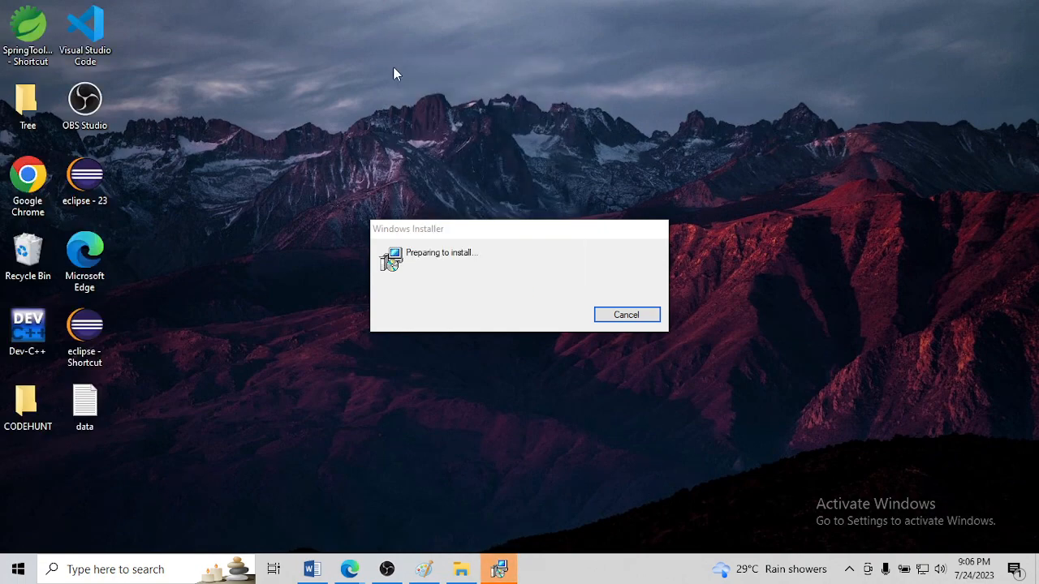
right_click(383, 30)
click(408, 77)
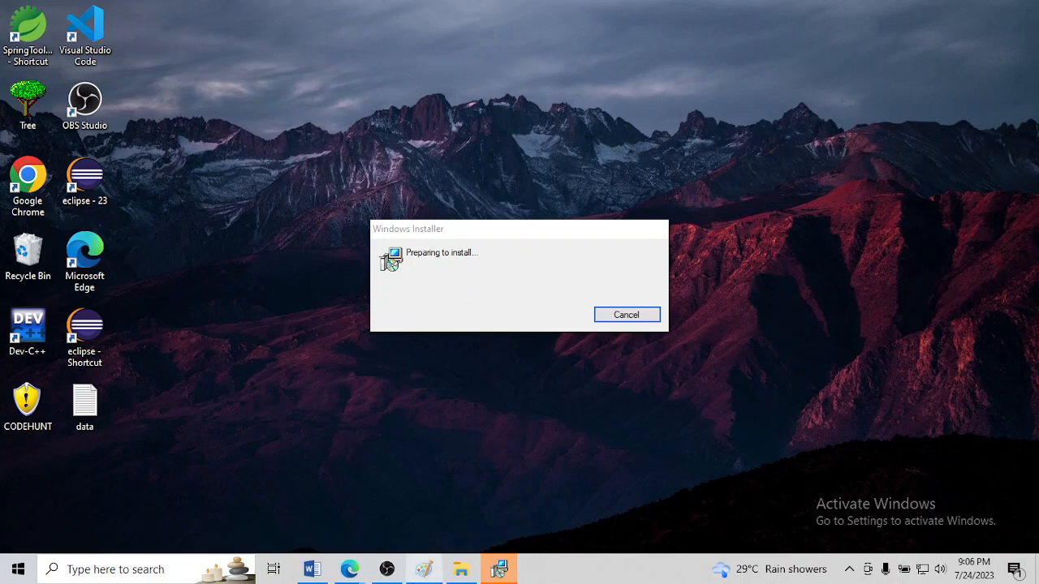
Switch to the Paint drawing and undo the whole MySQL and XAMPP diagram back to a blank canvas
click(423, 571)
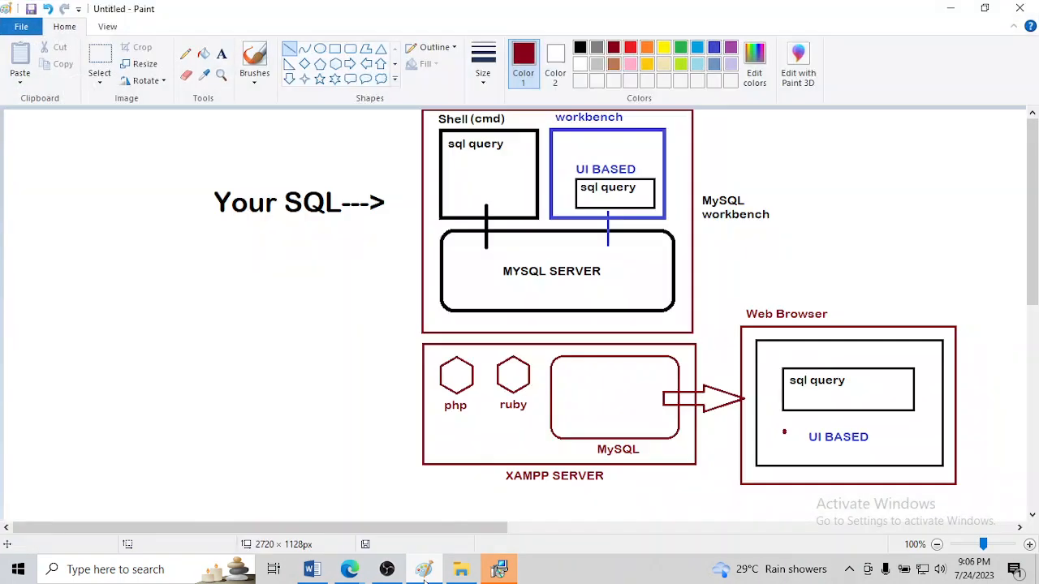
click(336, 51)
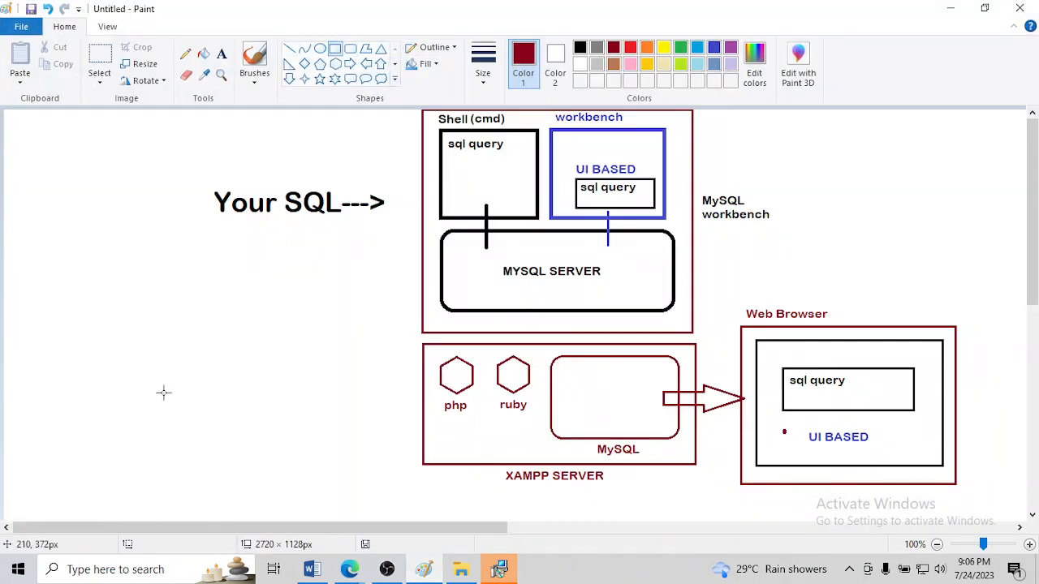
key(ctrl+z)
key(ctrl+z)
key(ctrl+z)
key(ctrl+z)
key(ctrl+z)
key(ctrl+z)
key(ctrl+z)
key(ctrl+z)
key(ctrl+z)
key(ctrl+z)
key(ctrl+z)
key(ctrl+z)
key(ctrl+z)
key(ctrl+z)
key(ctrl+z)
key(ctrl+z)
key(ctrl+z)
key(ctrl+z)
key(ctrl+z)
key(ctrl+z)
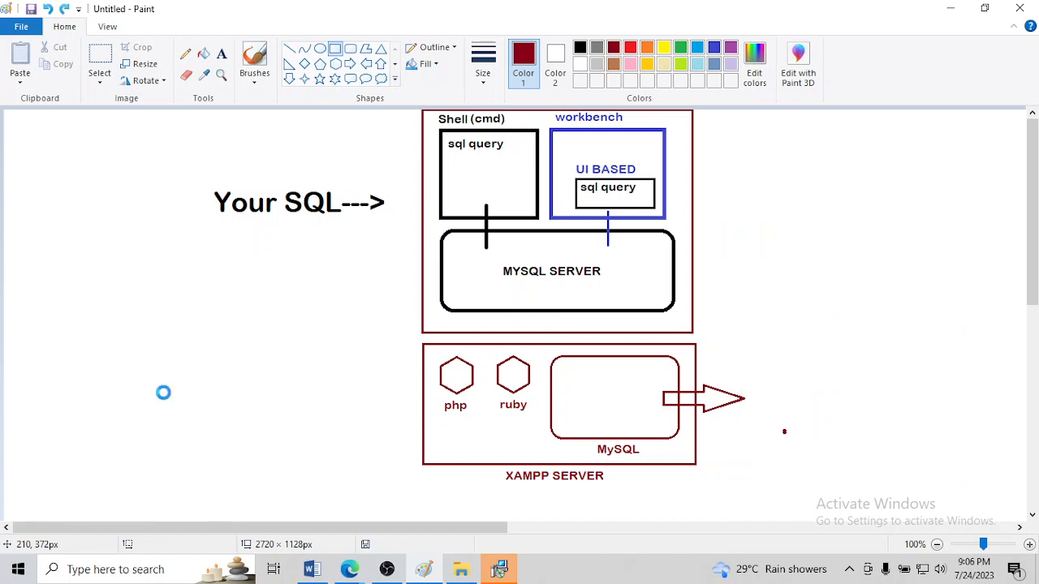
key(ctrl+z)
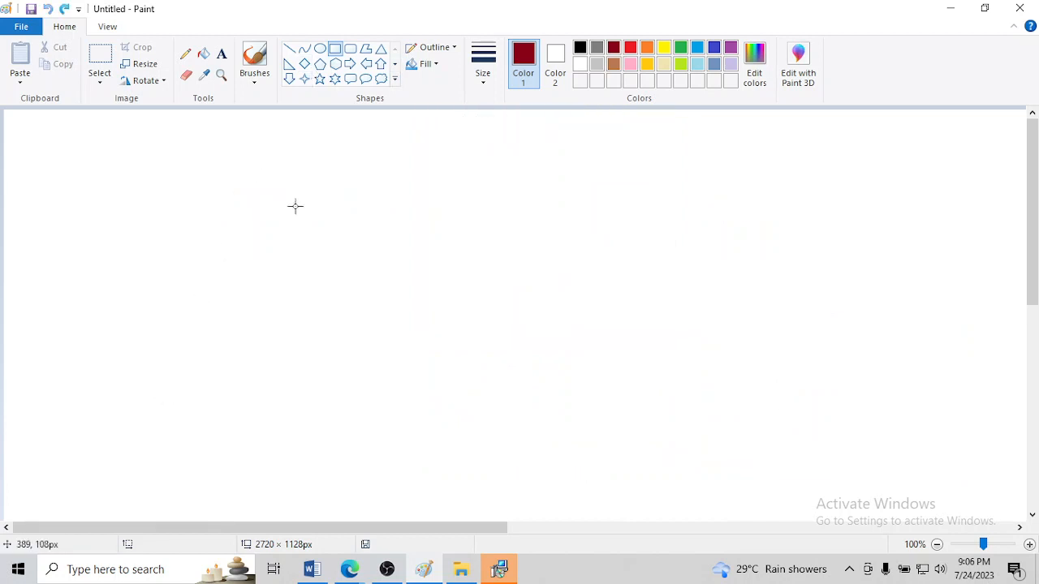
Draw two dark red rectangles side by side with a gap between them, the first about 244 × 96 px
mouse_move(239, 311)
mouse_down()
mouse_move(366, 388)
mouse_move(534, 399)
mouse_up()
drag(458, 373, 377, 374)
drag(453, 401, 343, 384)
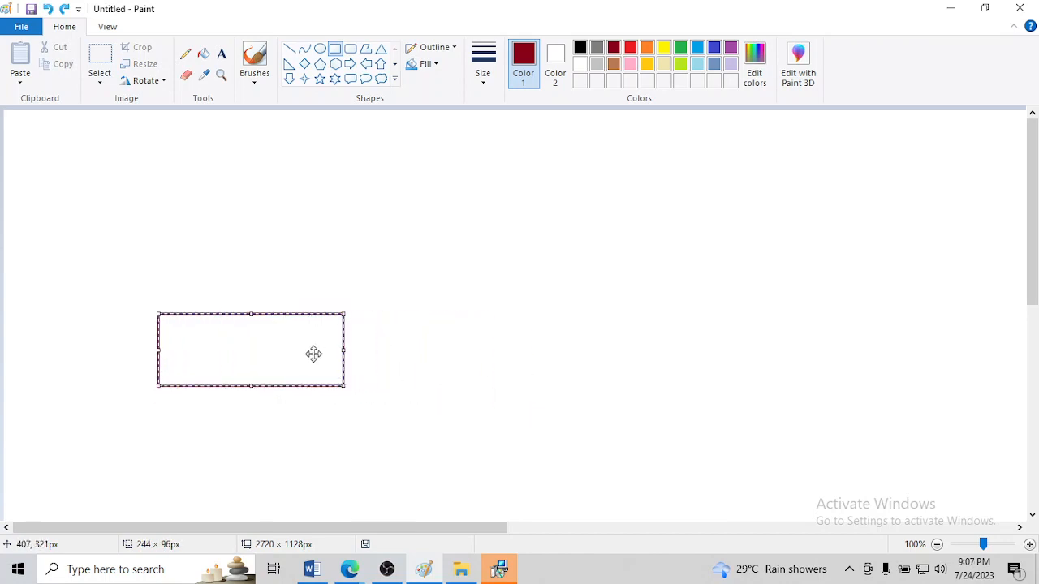
drag(313, 352, 333, 290)
click(491, 316)
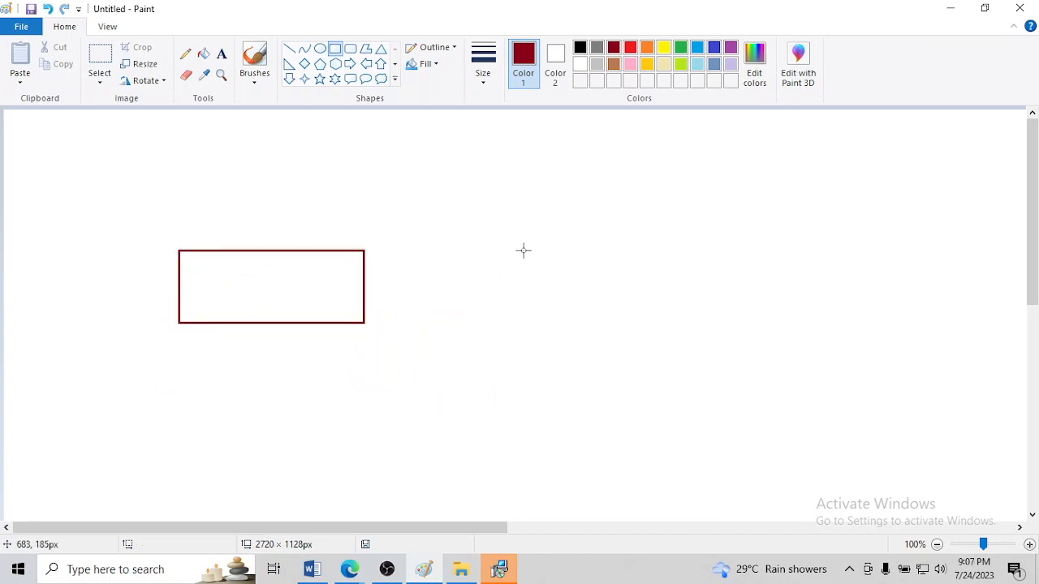
mouse_move(524, 250)
mouse_down()
mouse_move(570, 297)
mouse_move(761, 325)
mouse_move(722, 327)
mouse_up()
click(732, 311)
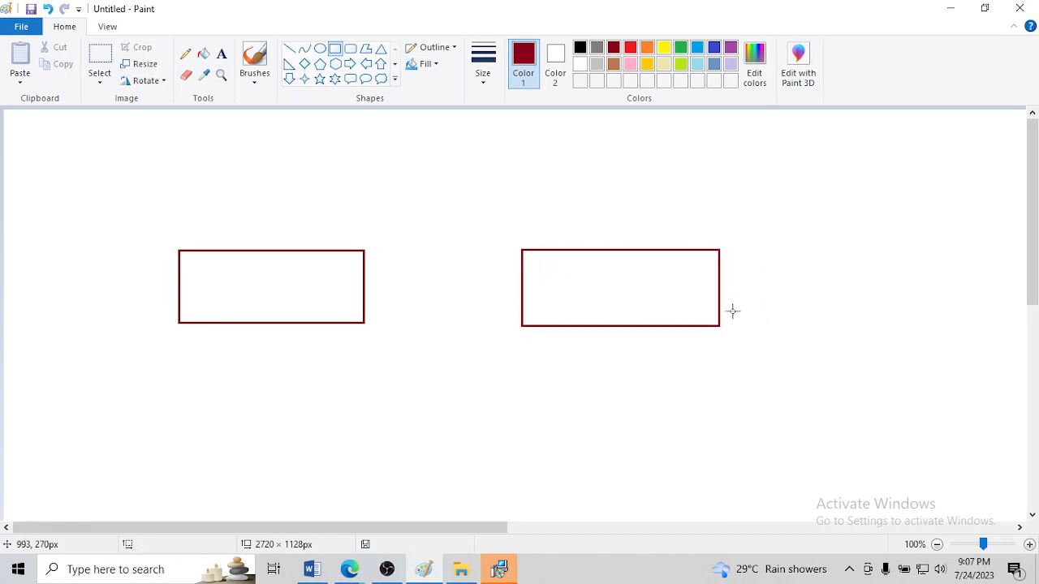
Add the text label "XAMPP" just below the first rectangle
click(221, 53)
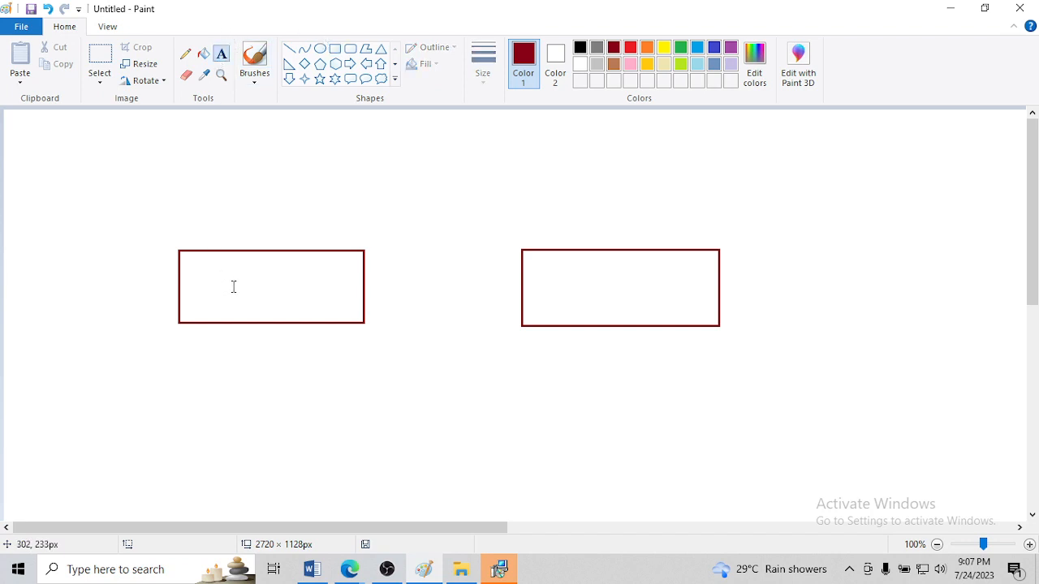
click(228, 342)
text(XAMPP)
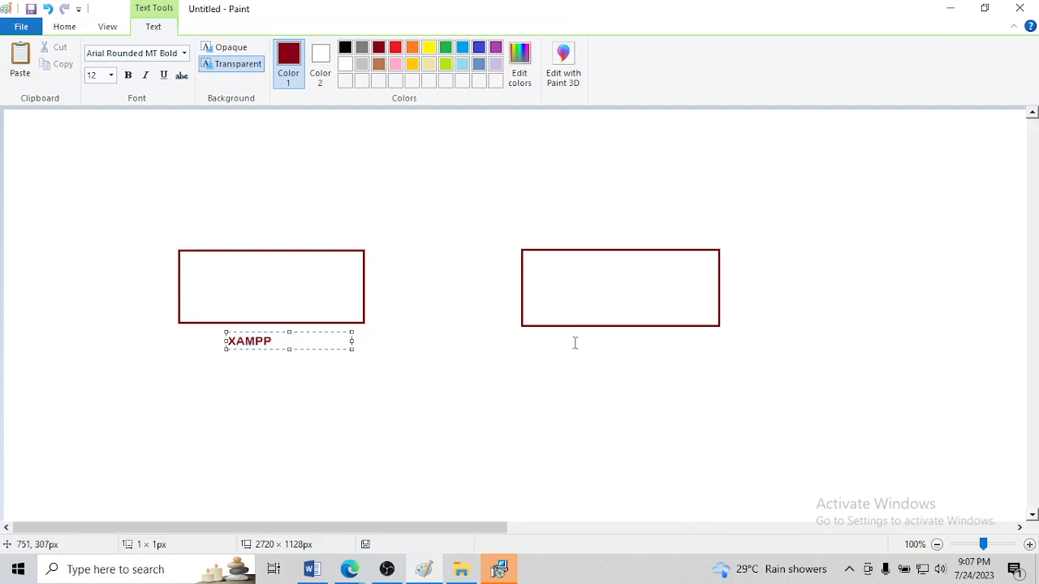
Label the second rectangle "MYSQL WORKBECNH" underneath, widening the text box so the label fits on one line and centring it
click(574, 341)
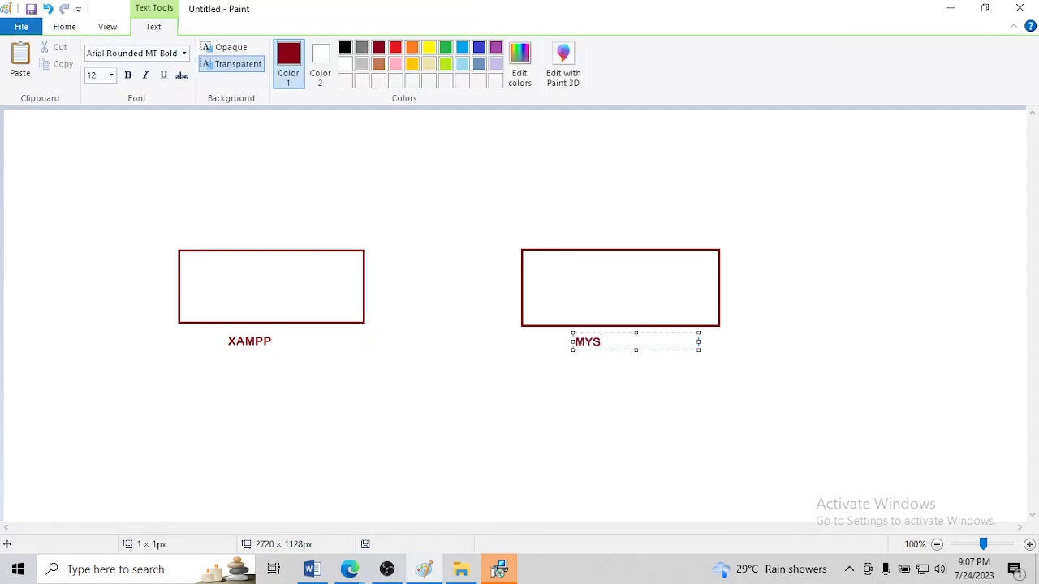
text(MYSQL WOR)
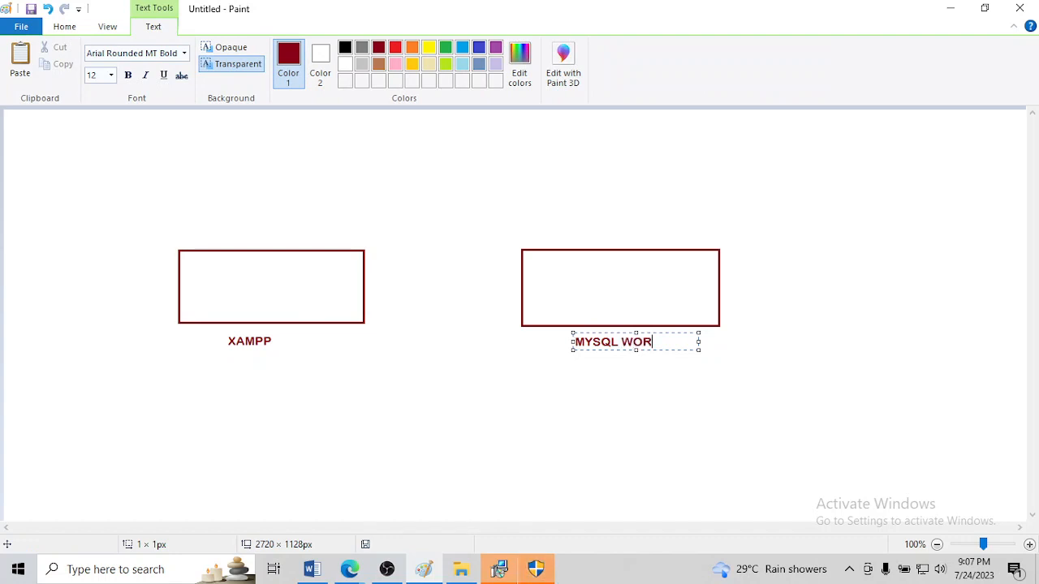
key(BackSpace)
key(BackSpace)
key(BackSpace)
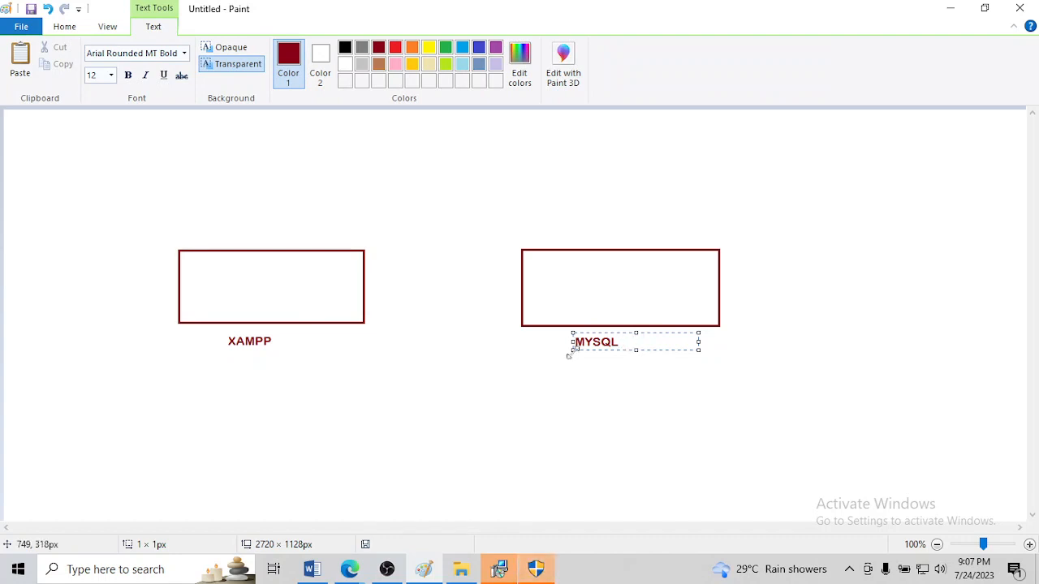
text(WORKBECNH)
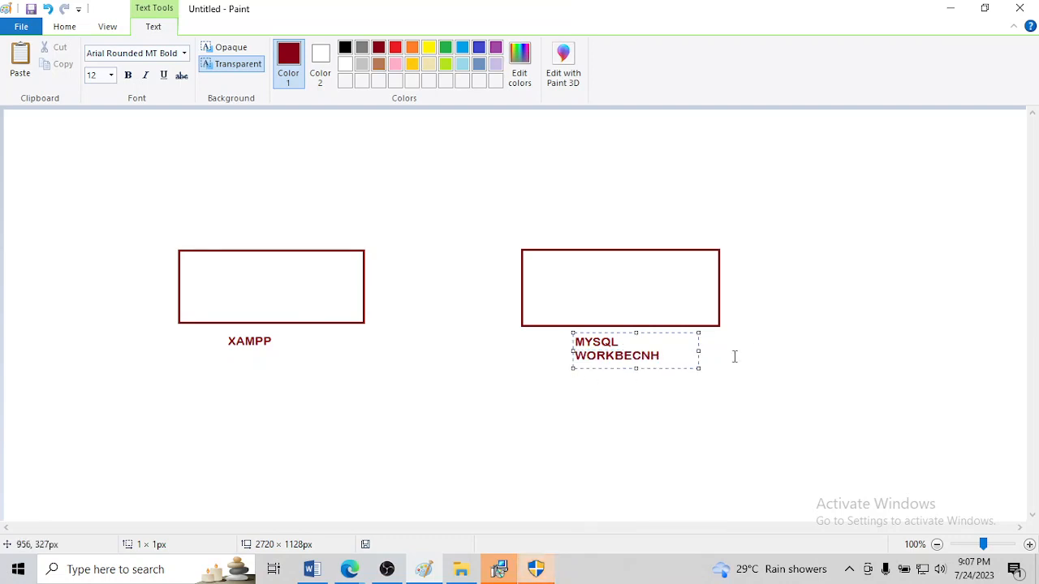
mouse_move(699, 351)
mouse_down()
mouse_move(747, 351)
mouse_move(707, 335)
mouse_up()
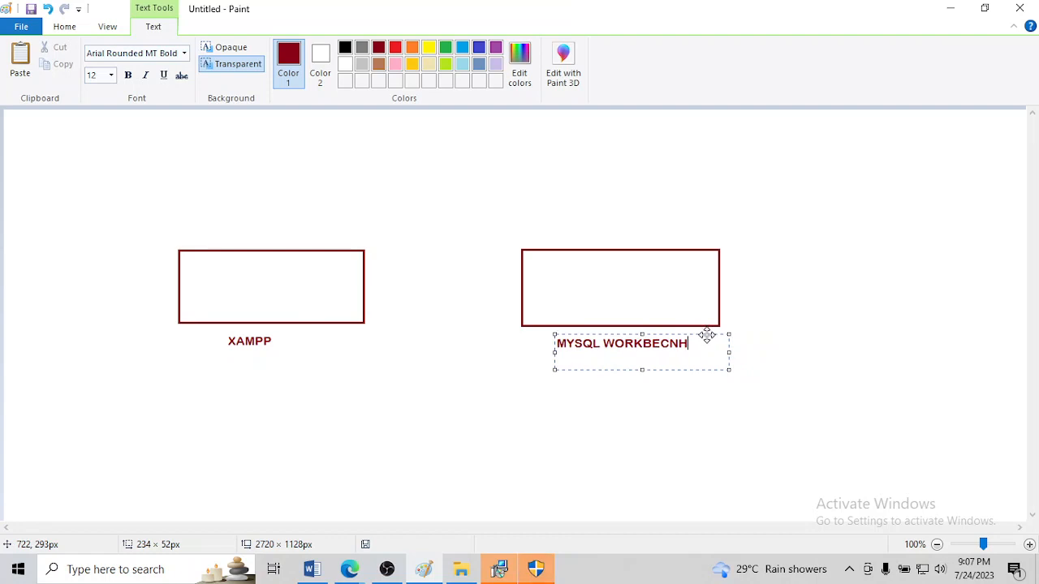
click(791, 296)
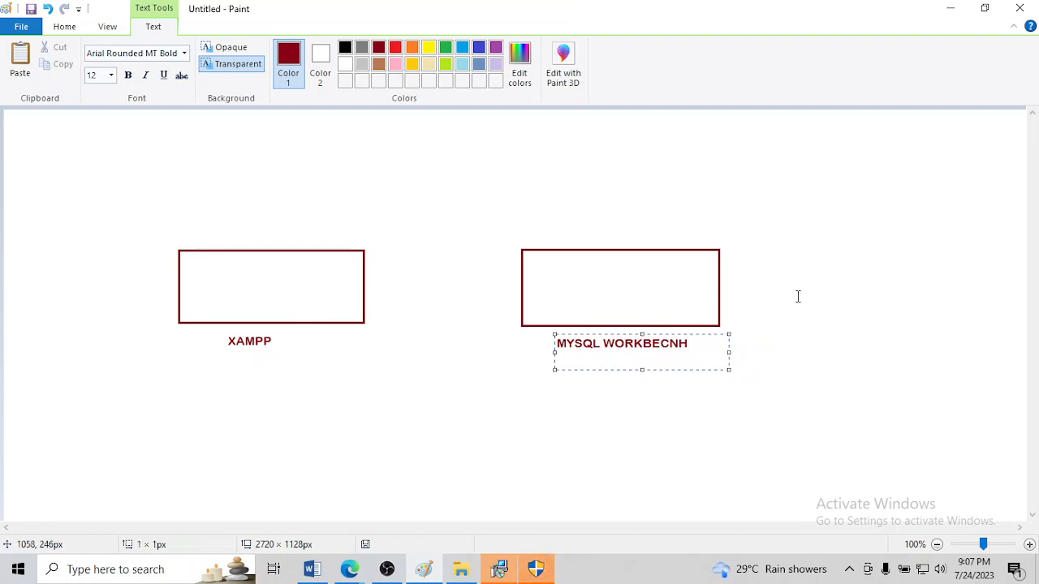
Write "mysql server" inside the MySQL Workbench rectangle and paste the same text inside the XAMPP rectangle
click(586, 283)
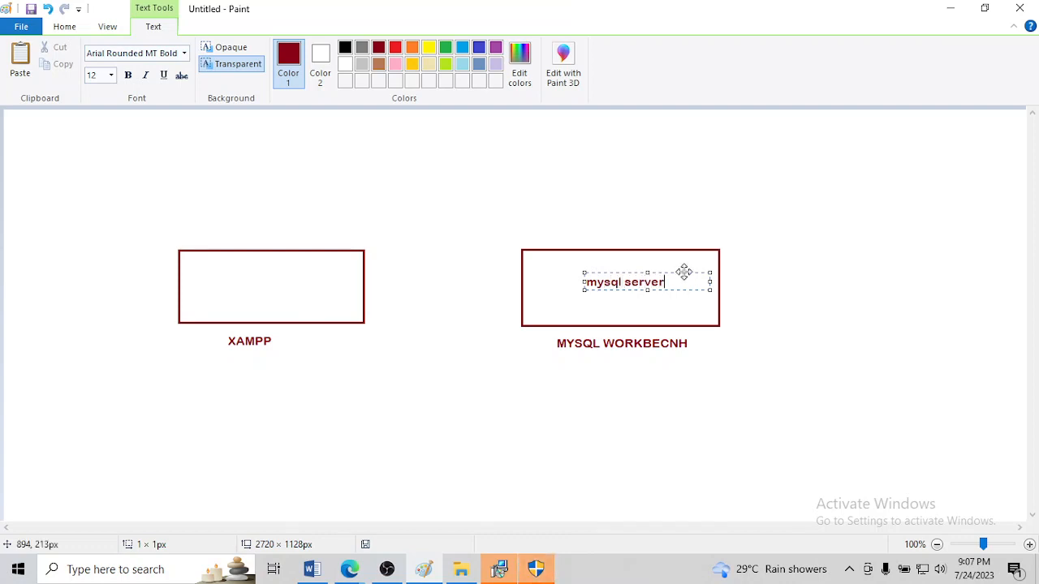
drag(684, 271, 679, 272)
click(311, 241)
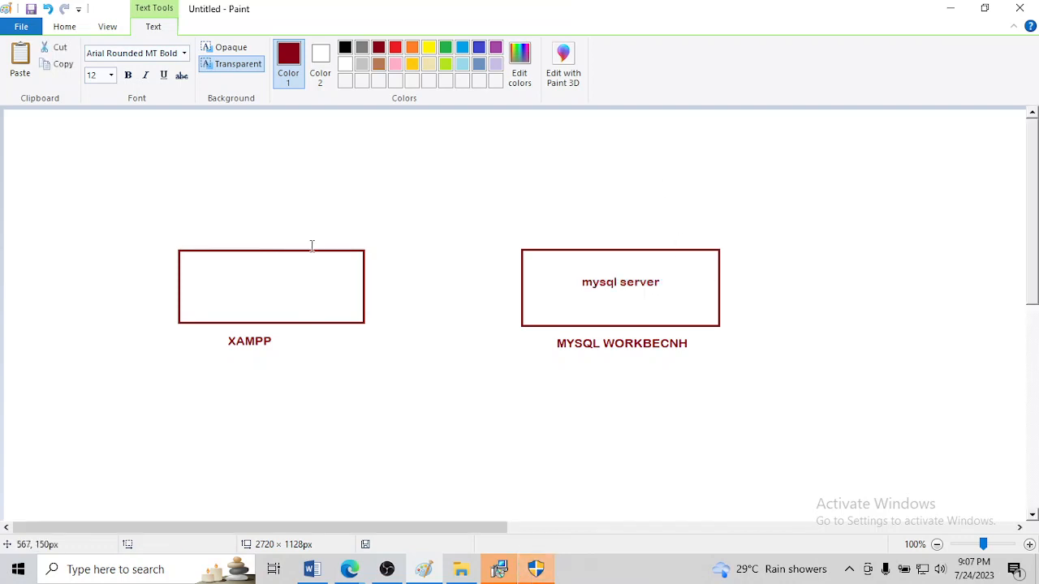
click(221, 281)
text(mysql server)
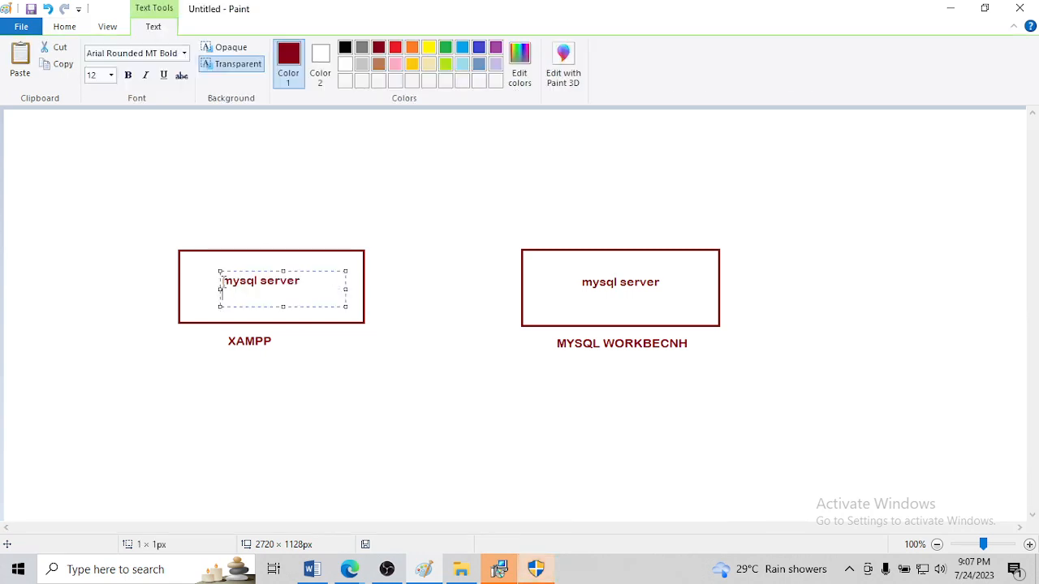
click(411, 262)
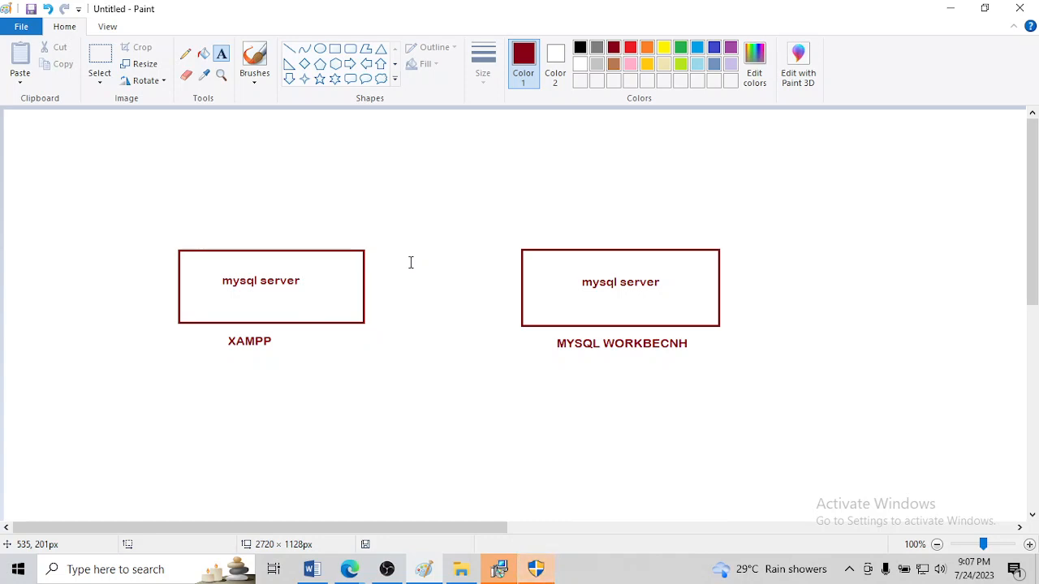
Draw one wide rectangle below both labels, spanning beyond the outer edges of the two server boxes
click(334, 48)
drag(81, 360, 846, 454)
drag(520, 397, 524, 410)
click(865, 333)
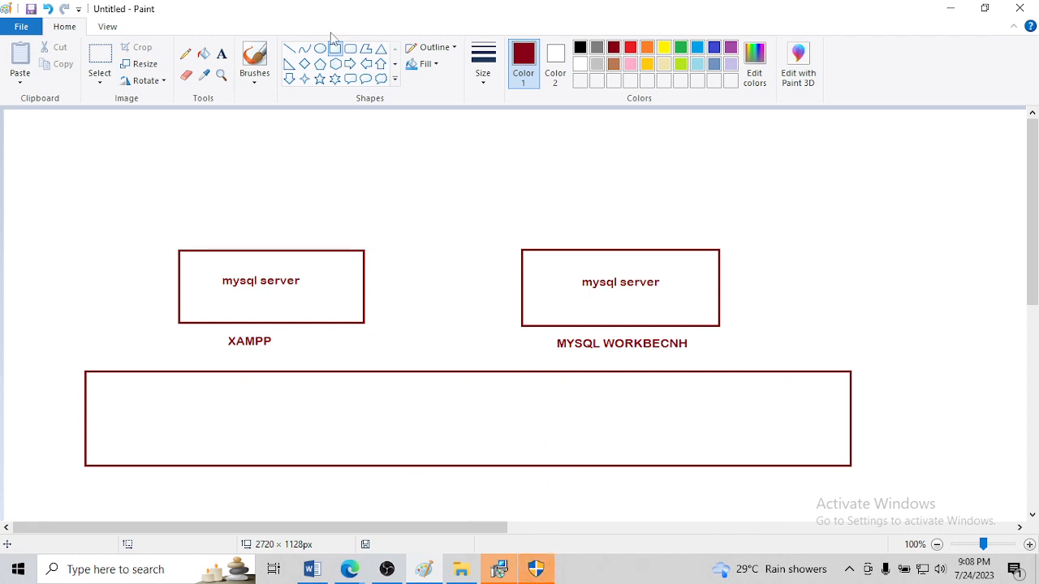
Draw six small flat rectangles, each about 75 × 15 px, spaced along the wide rectangle's upper edge
mouse_move(116, 365)
mouse_down()
mouse_move(236, 384)
mouse_move(304, 378)
mouse_move(290, 377)
mouse_up()
drag(358, 364, 398, 364)
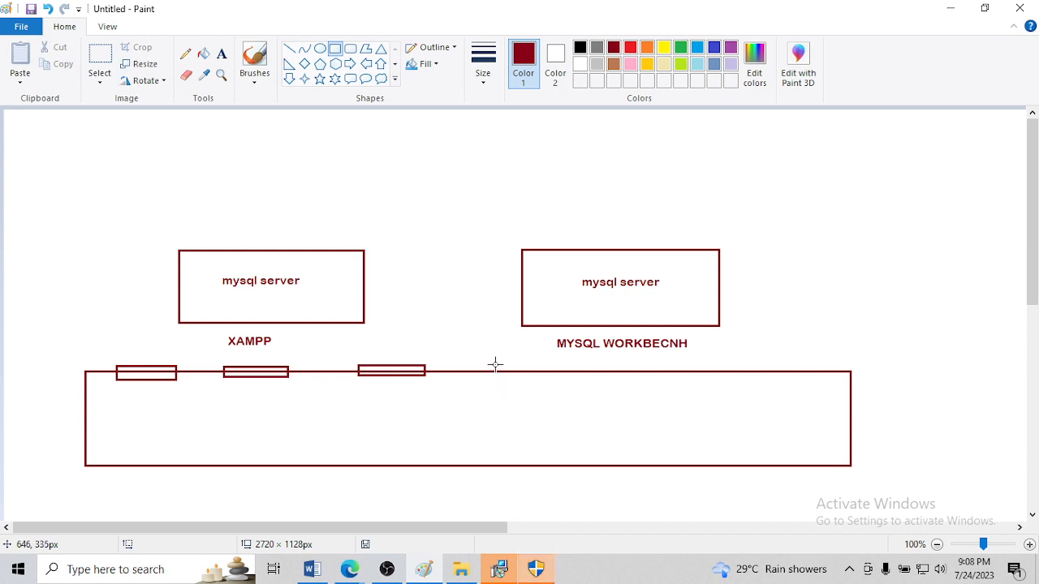
drag(494, 364, 552, 376)
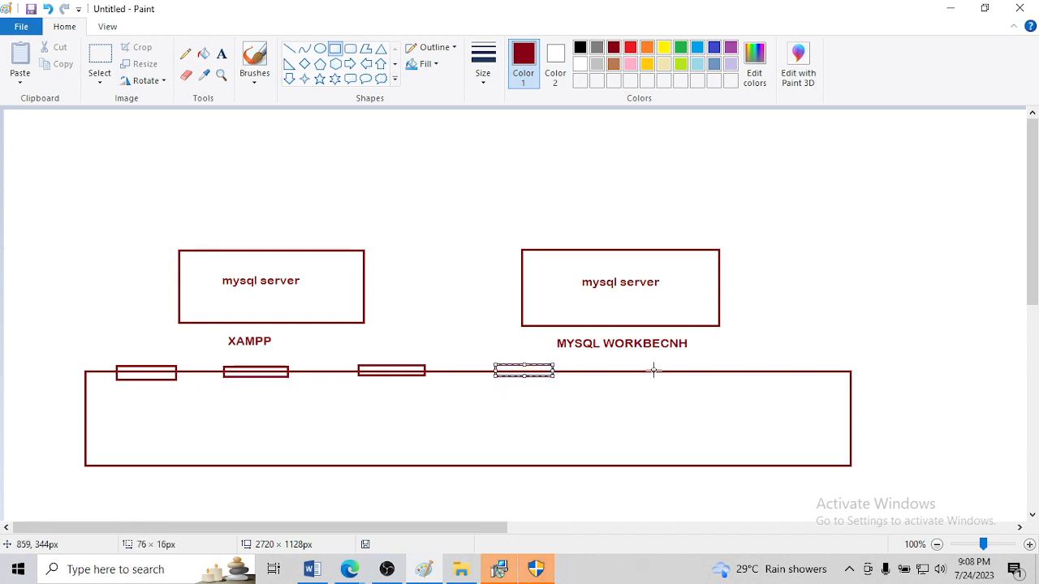
drag(637, 366, 692, 378)
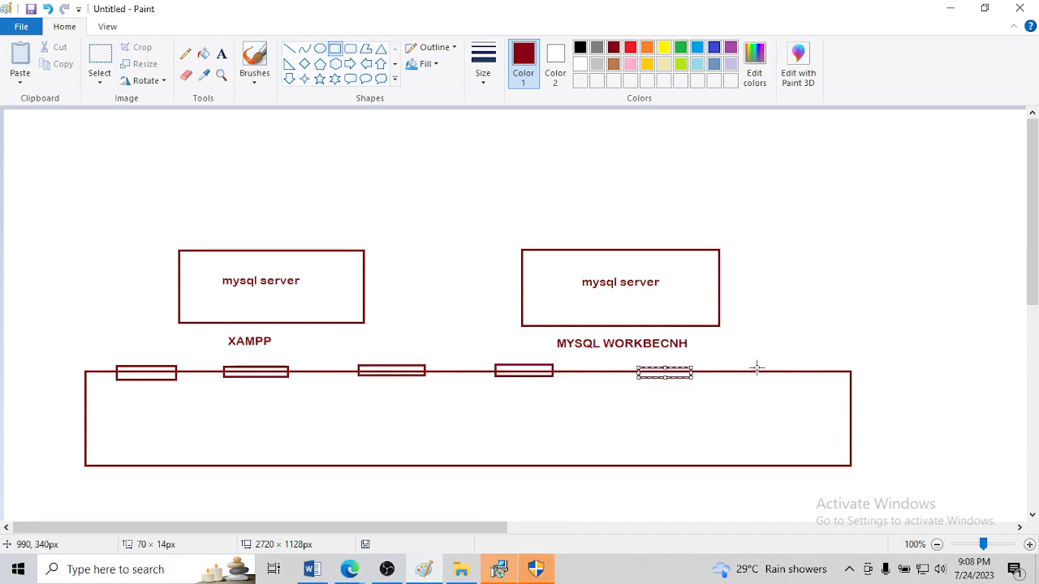
drag(756, 366, 824, 375)
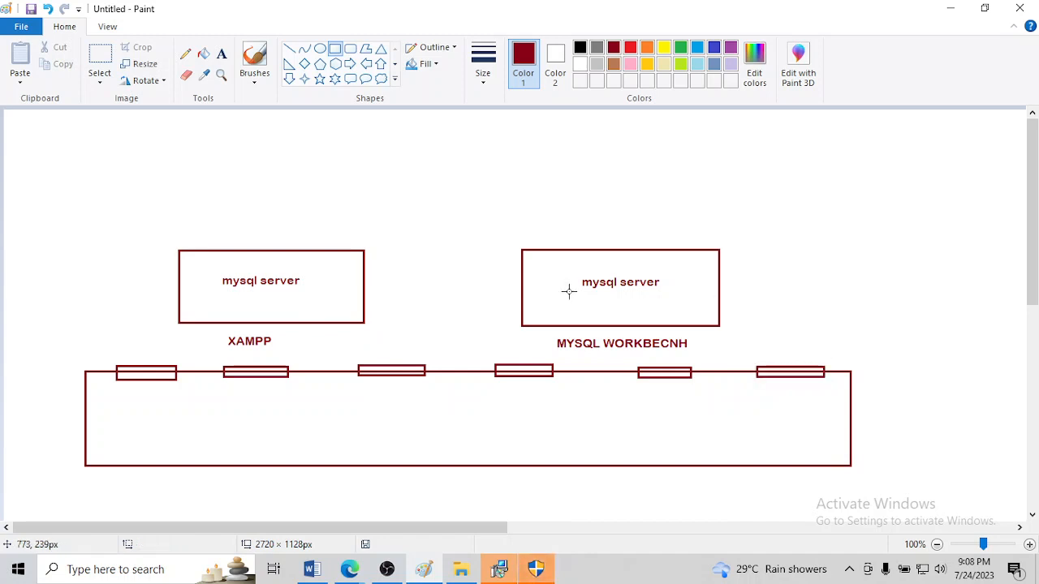
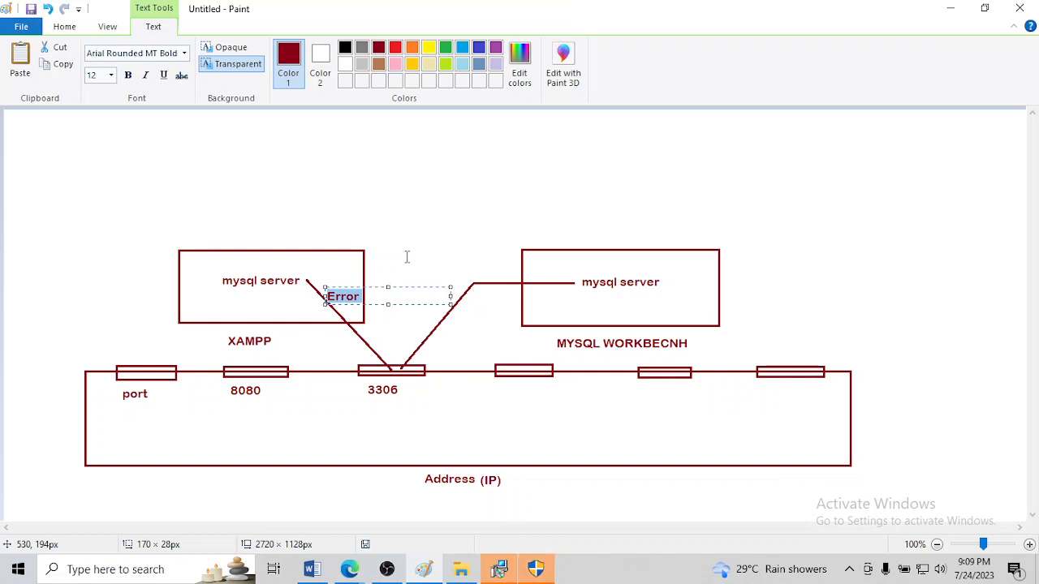
Recolour the "Error" label beside the XAMPP connection line red and commit the text
click(430, 48)
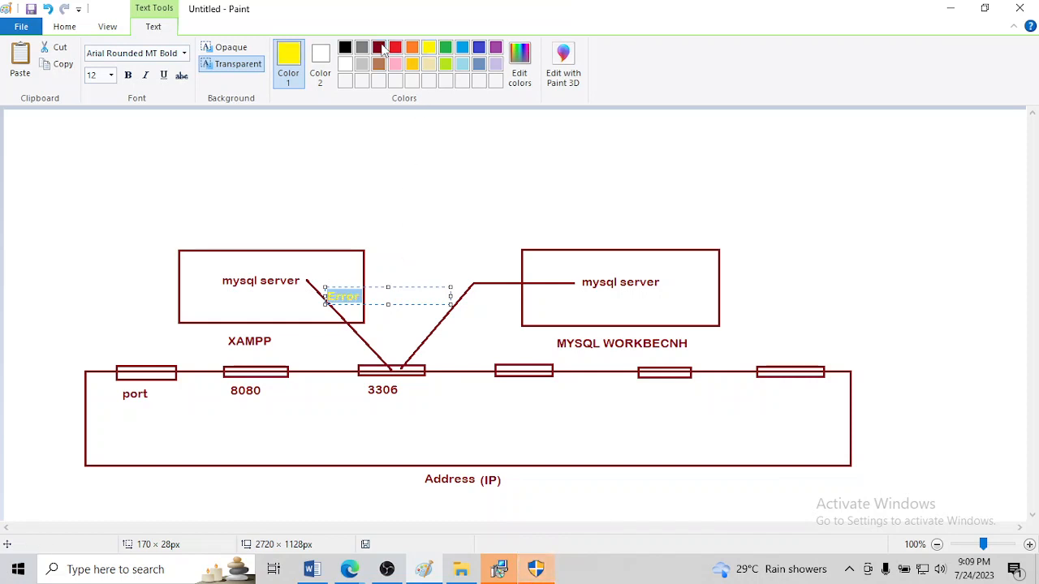
click(396, 48)
click(395, 297)
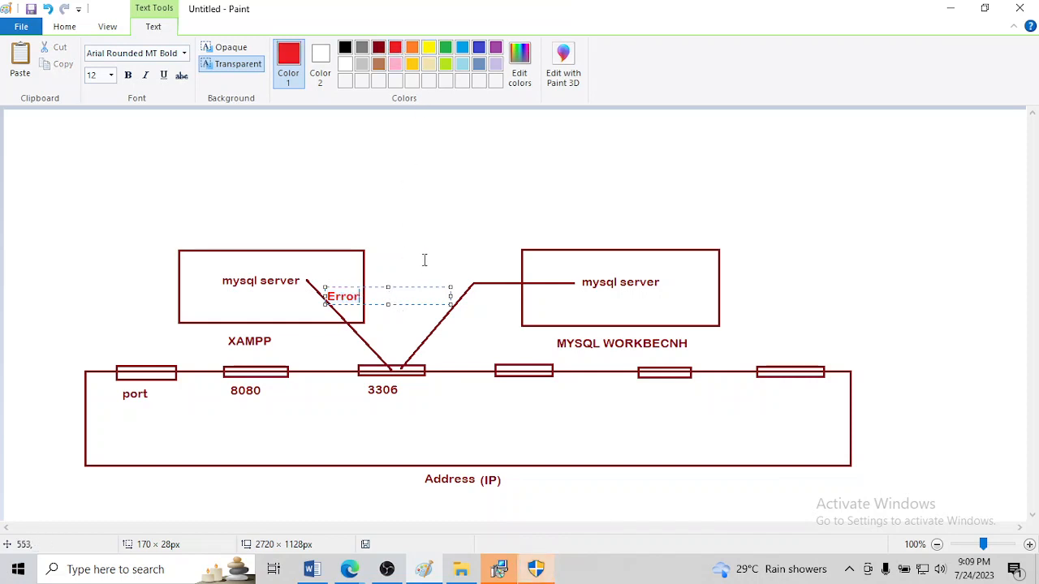
click(424, 260)
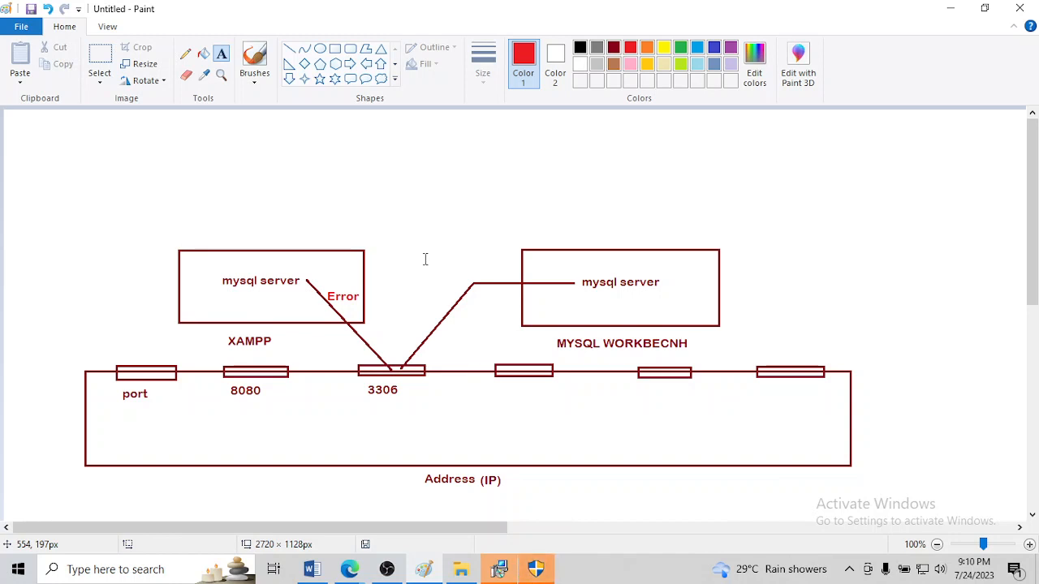
Draw a blue line spanning about 81 × 92 px from the Workbench "mysql server" text down to the fourth port rectangle
click(288, 49)
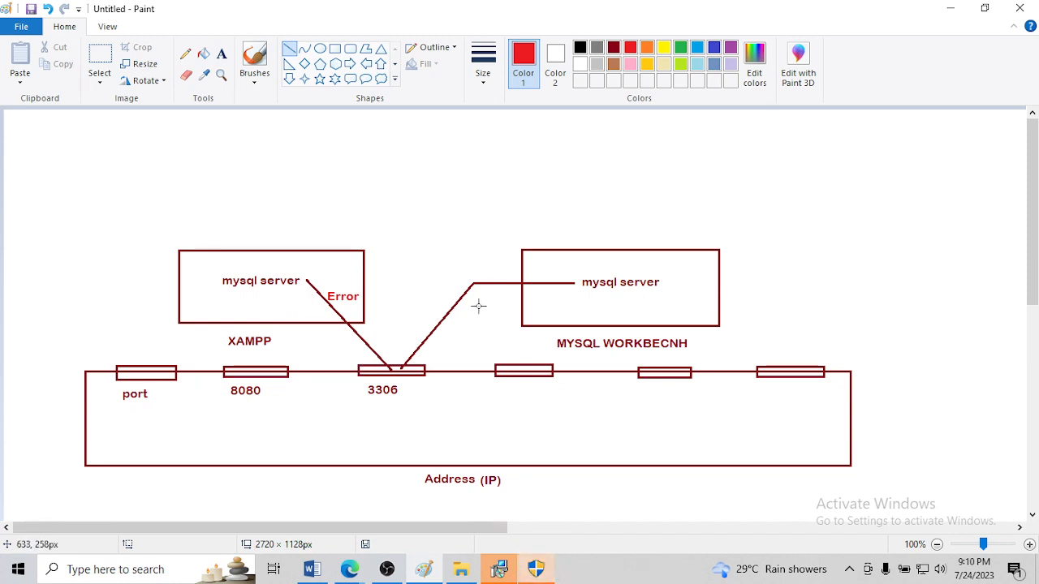
drag(581, 291, 519, 360)
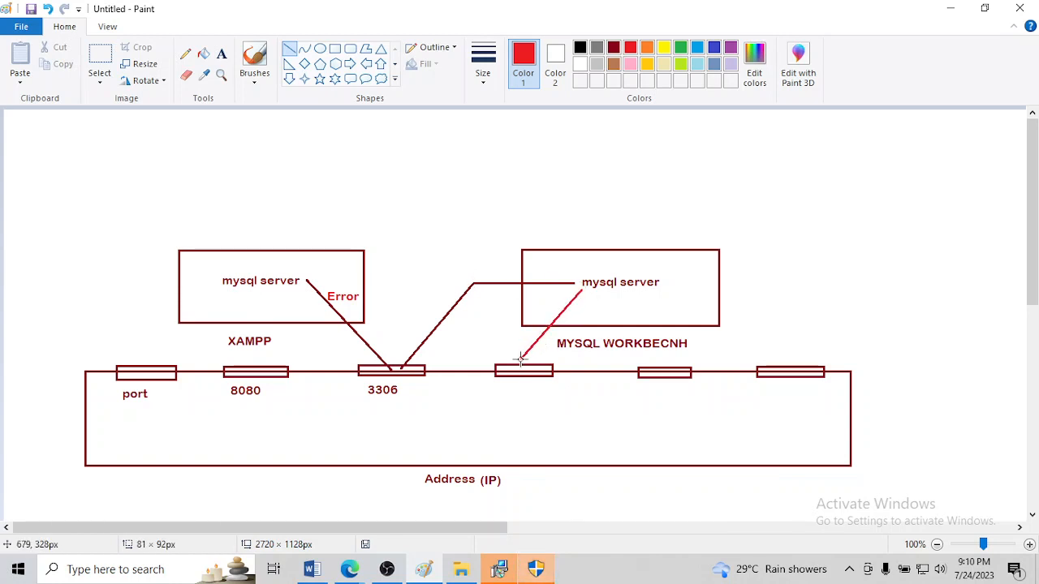
click(713, 47)
click(561, 410)
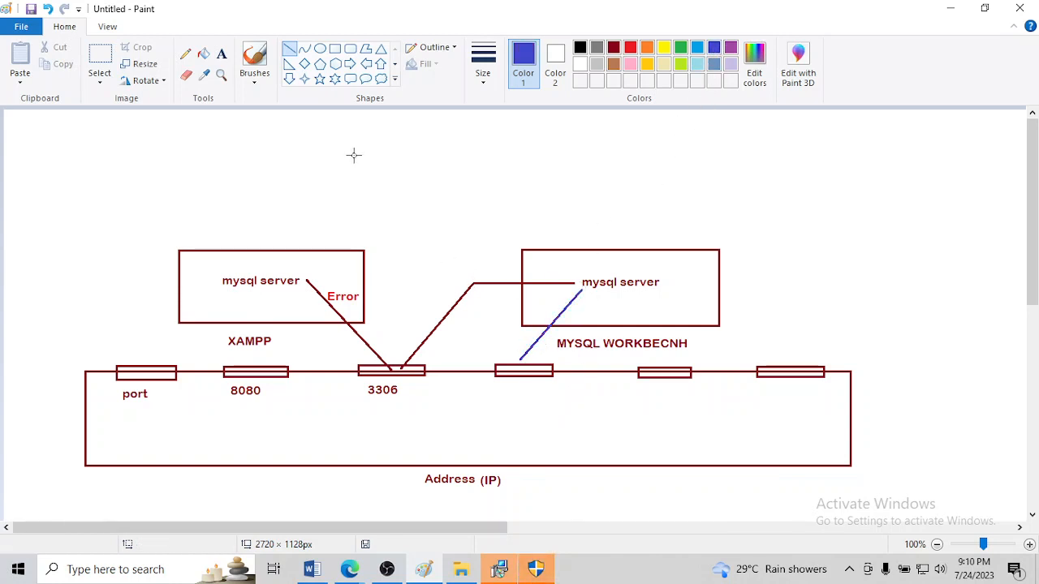
Label the fourth port rectangle "3309" underneath in blue
click(222, 54)
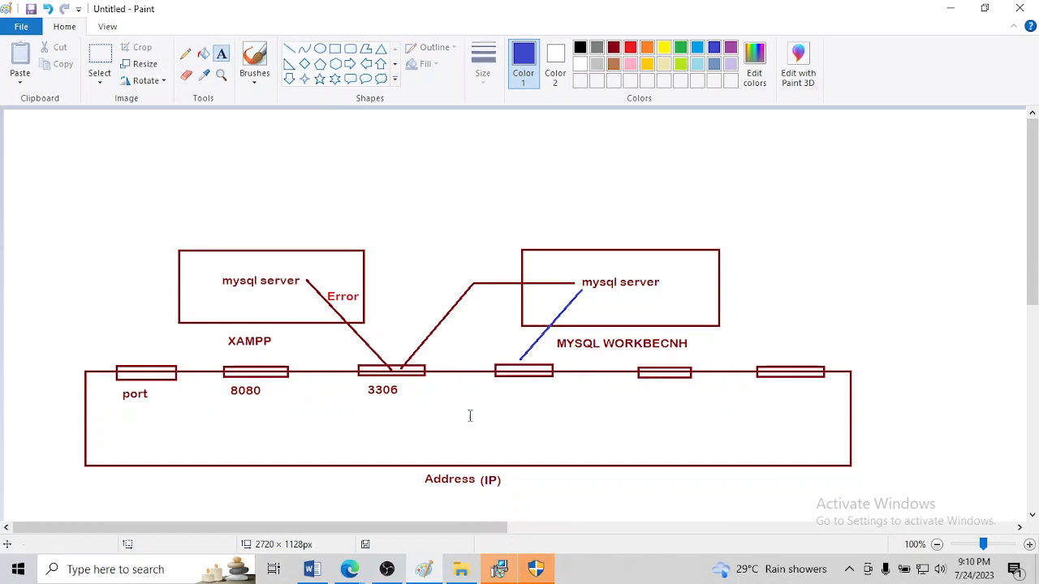
click(502, 382)
text(3309)
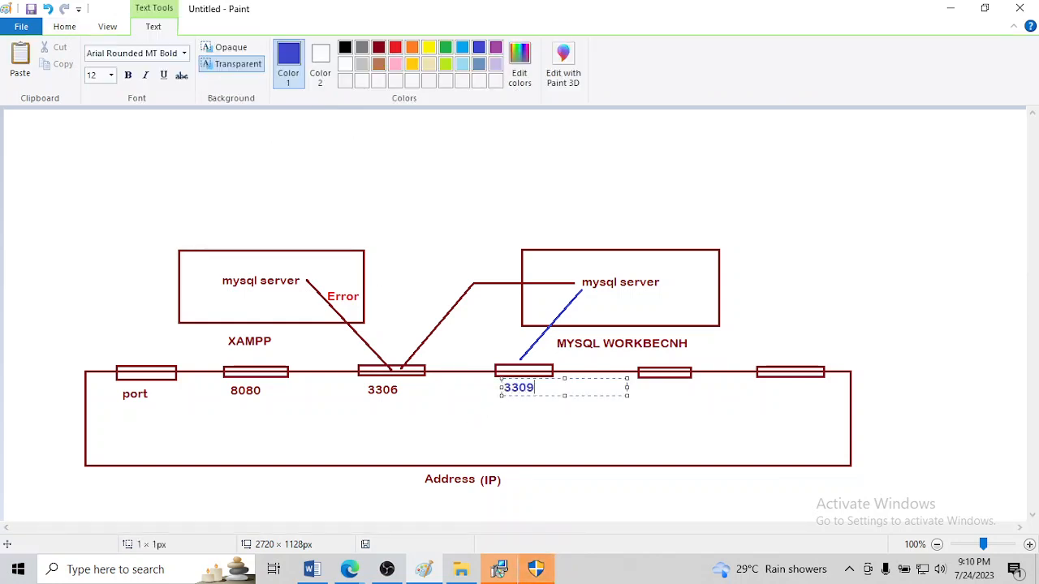
click(552, 435)
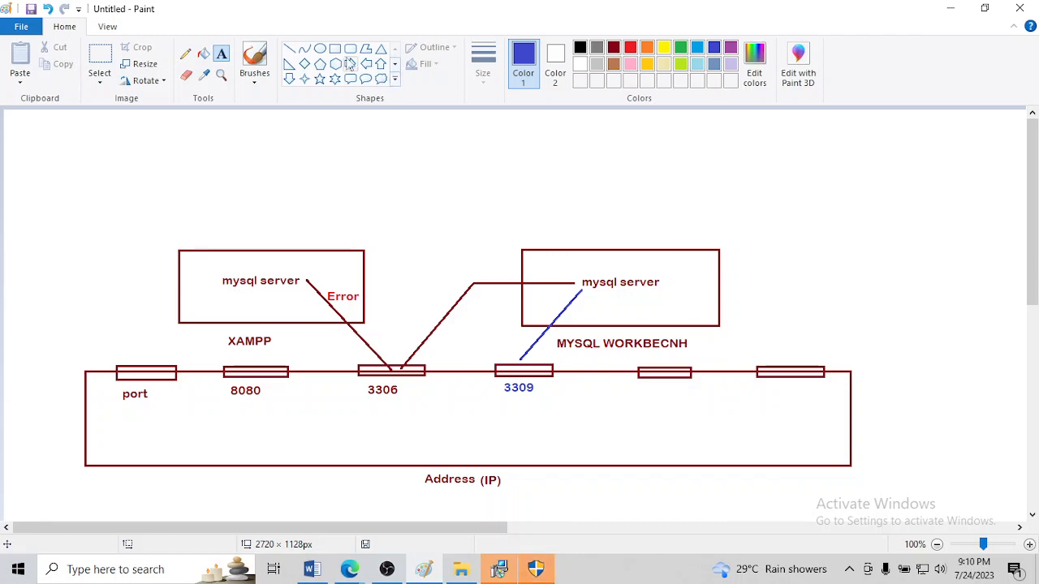
Draw a small blue arrowhead near the lower end of the line leading to port 3309
click(288, 50)
drag(530, 339, 541, 347)
click(507, 342)
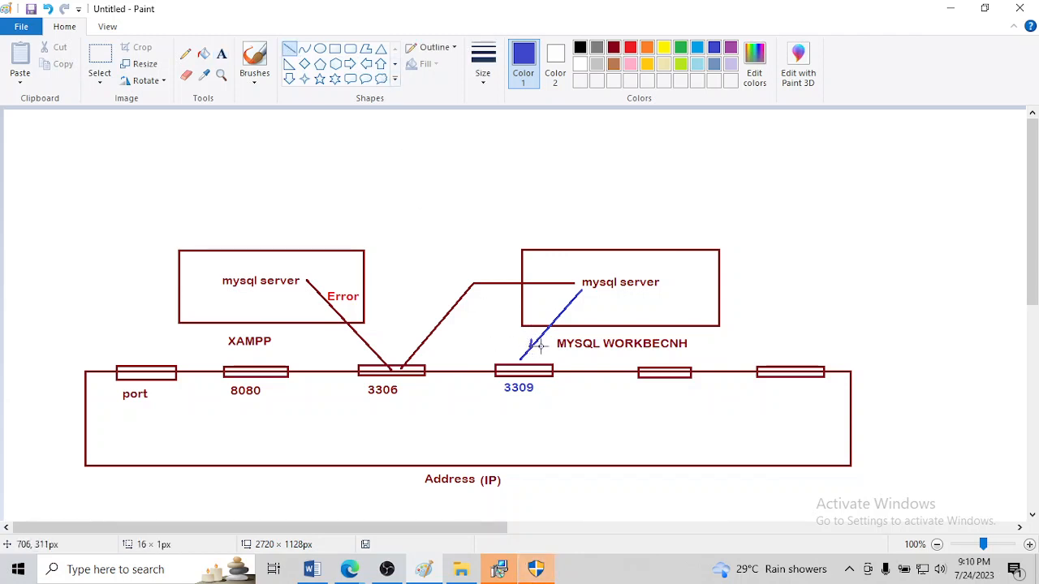
click(491, 352)
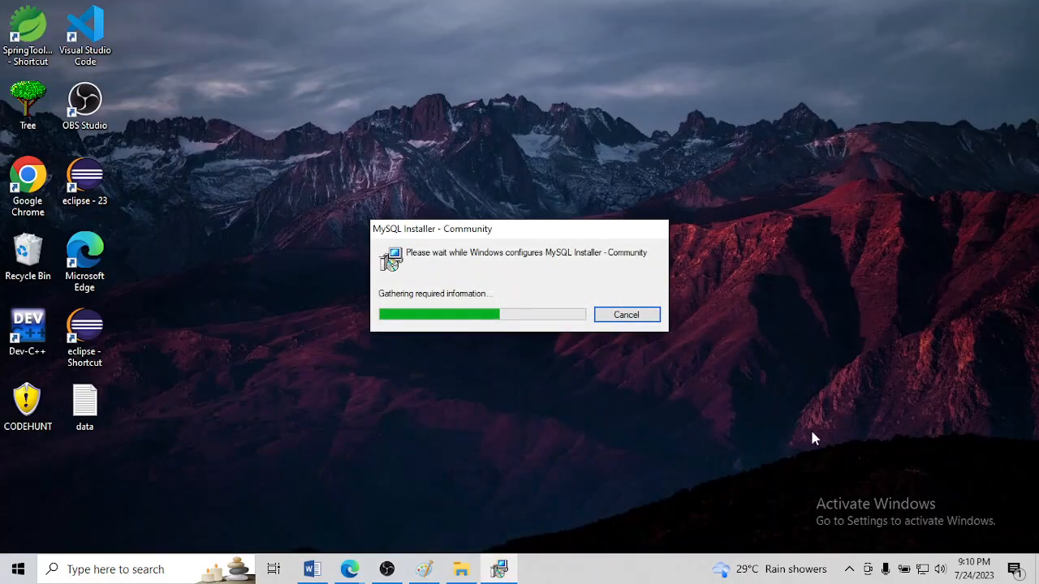
Switch to the SQL document in Word, add the line "Port Issue" below the download link, and paste the diagram screenshot under it
click(312, 569)
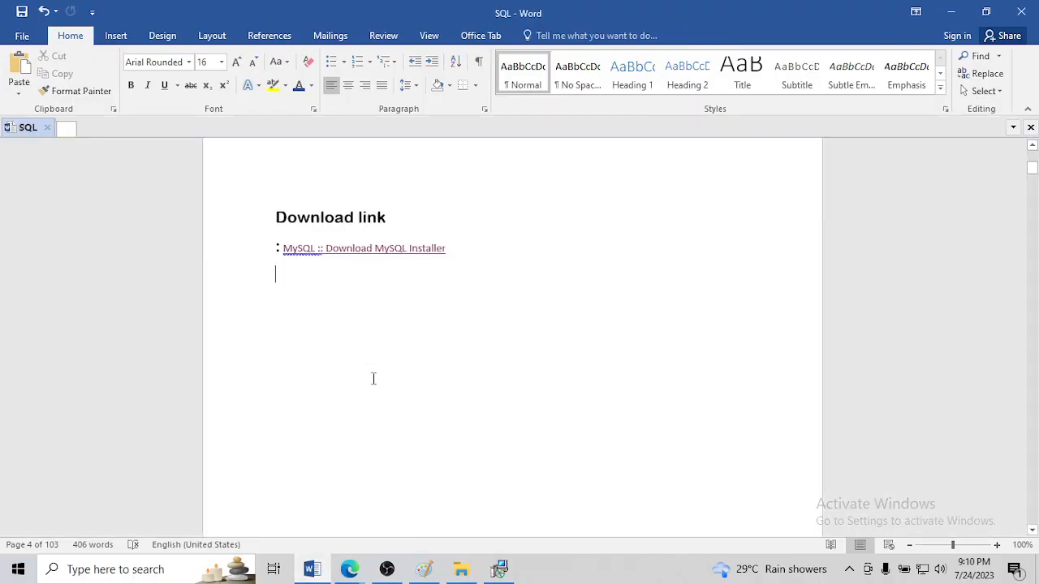
text(Port Is)
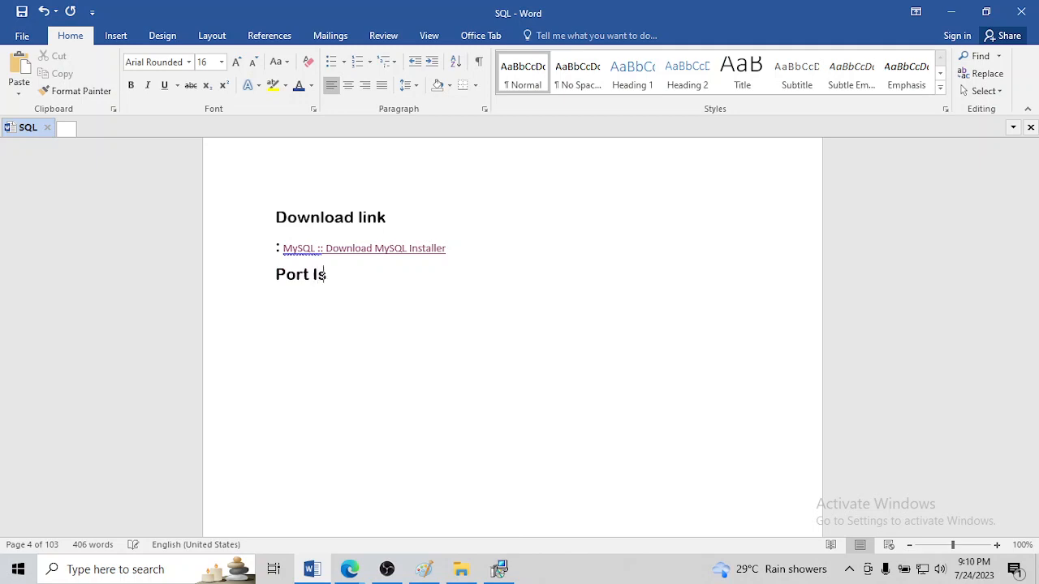
text(sue)
key(Return)
key(ctrl+v)
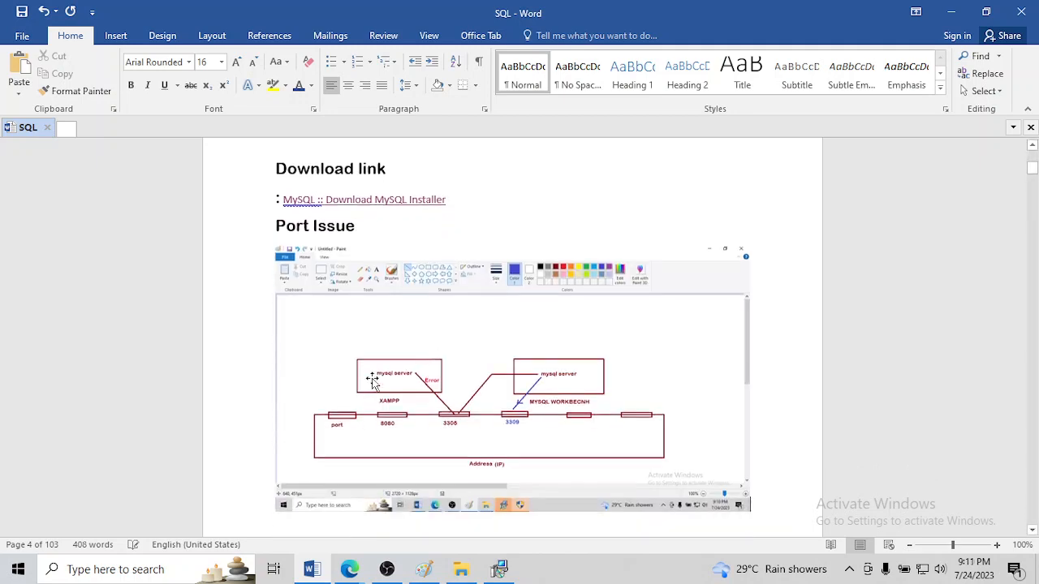
Crop the pasted screenshot on all four sides to just the port diagram, about 1.69" high
click(440, 343)
click(536, 35)
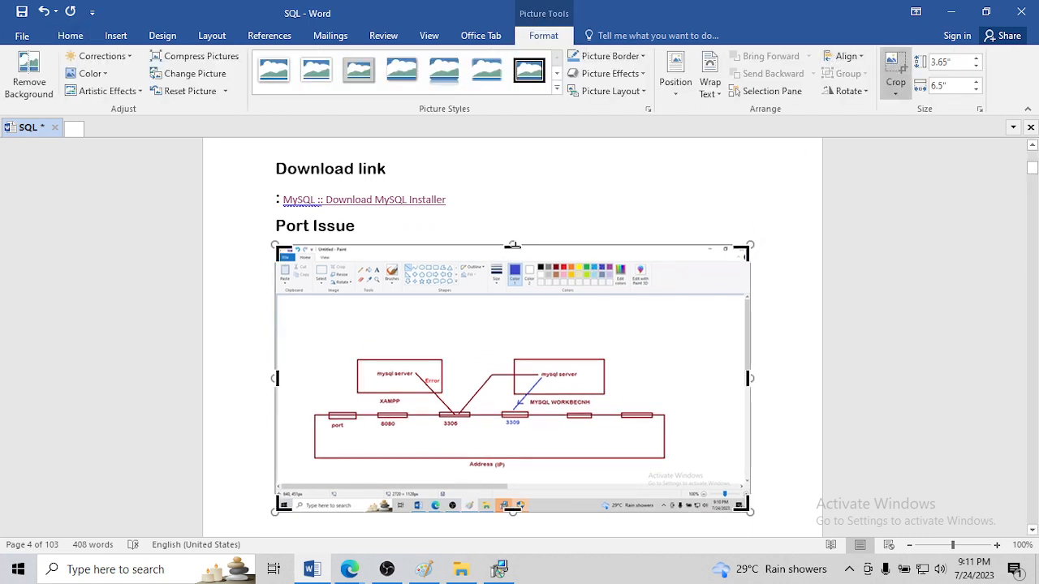
drag(513, 245, 511, 351)
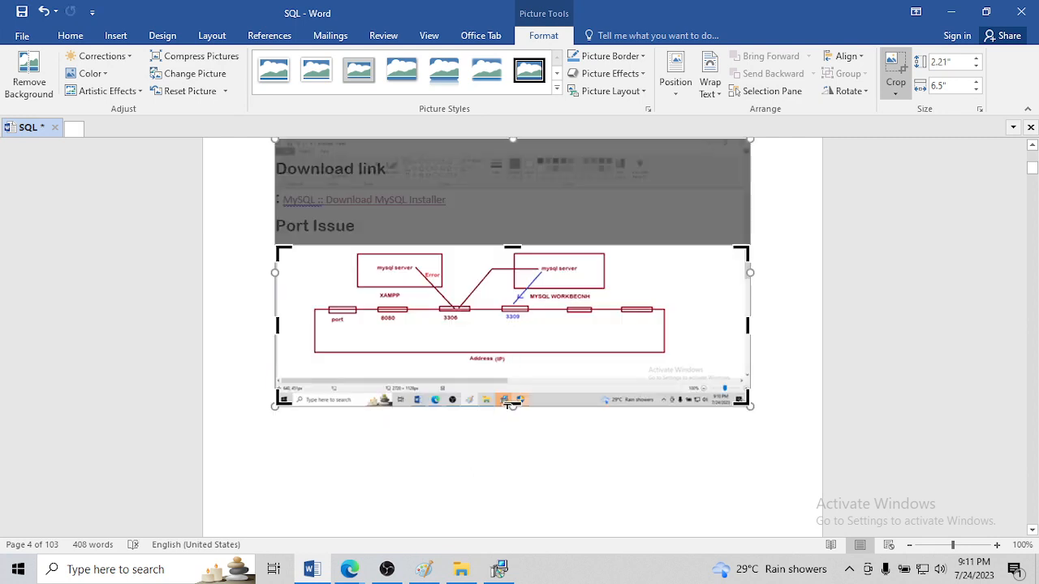
drag(505, 405, 509, 368)
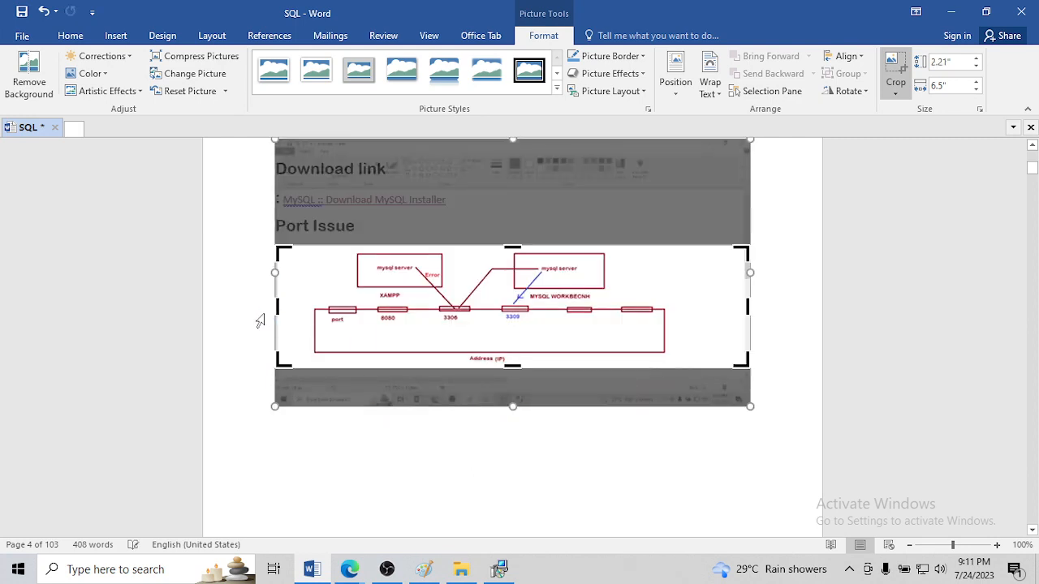
drag(276, 306, 309, 305)
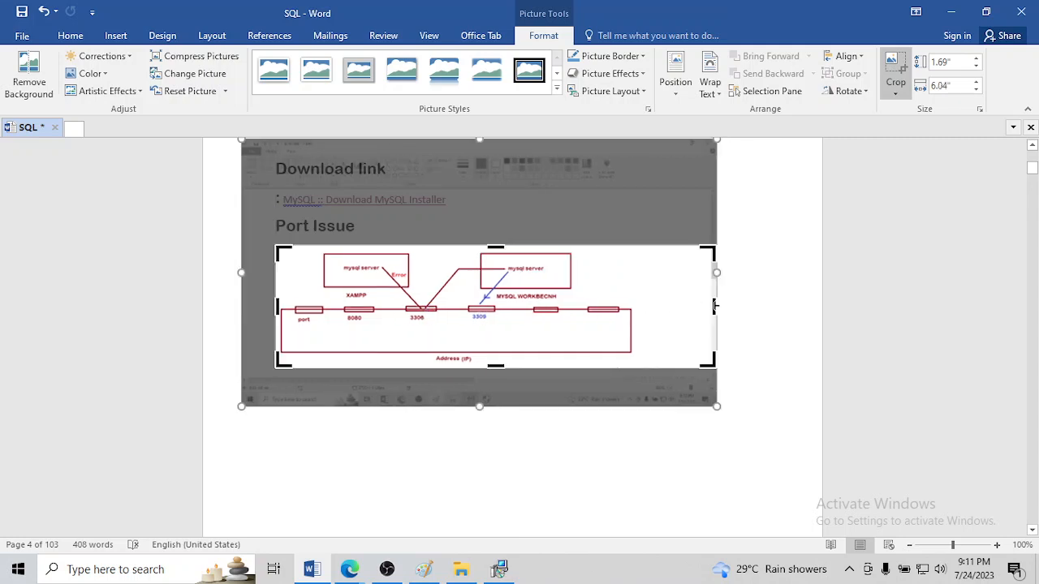
drag(714, 305, 635, 301)
click(768, 317)
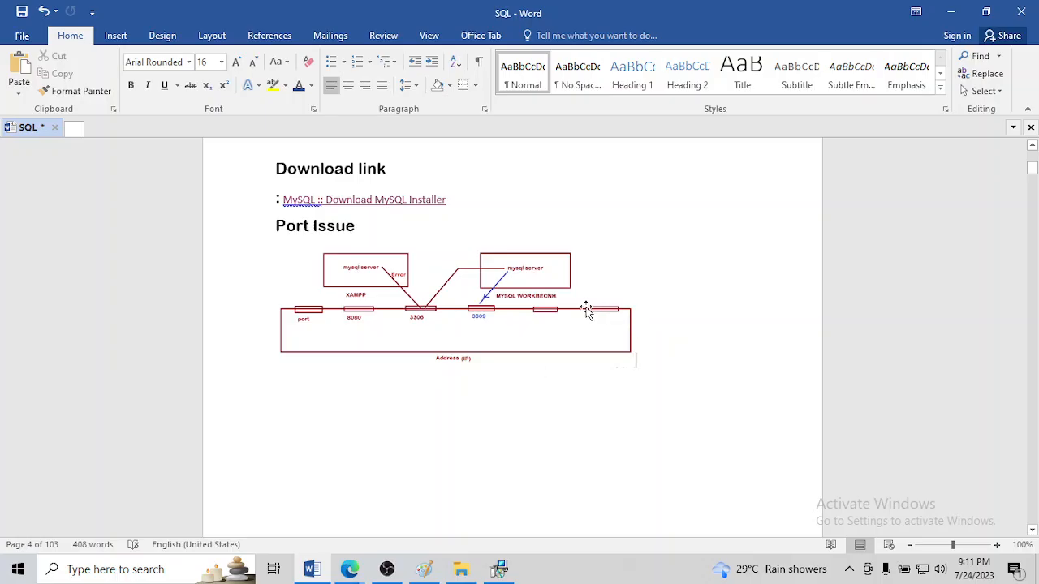
Enlarge the cropped port diagram proportionally until it fills the text width of the page
click(586, 307)
click(709, 324)
click(504, 572)
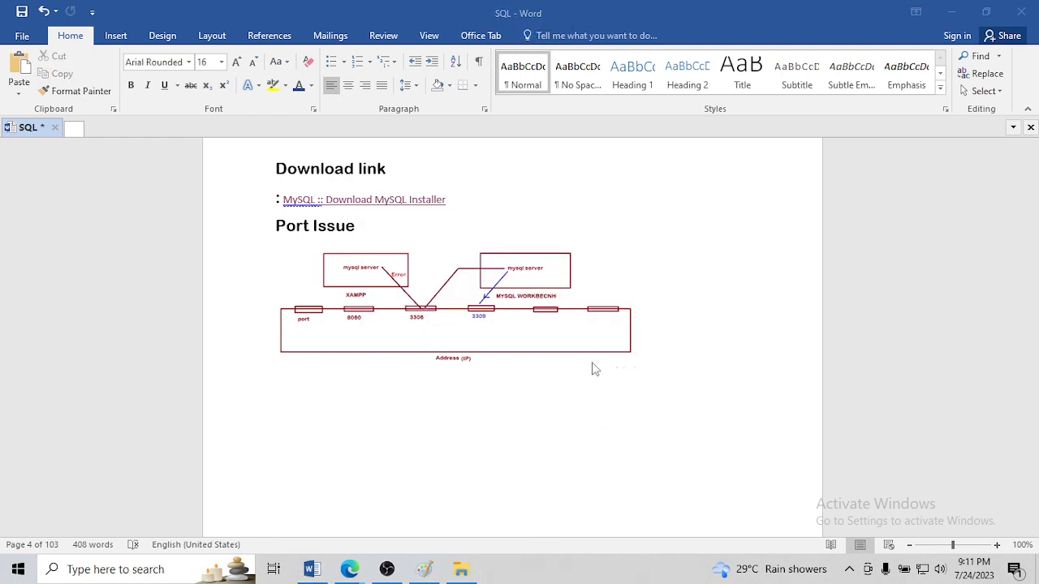
click(590, 341)
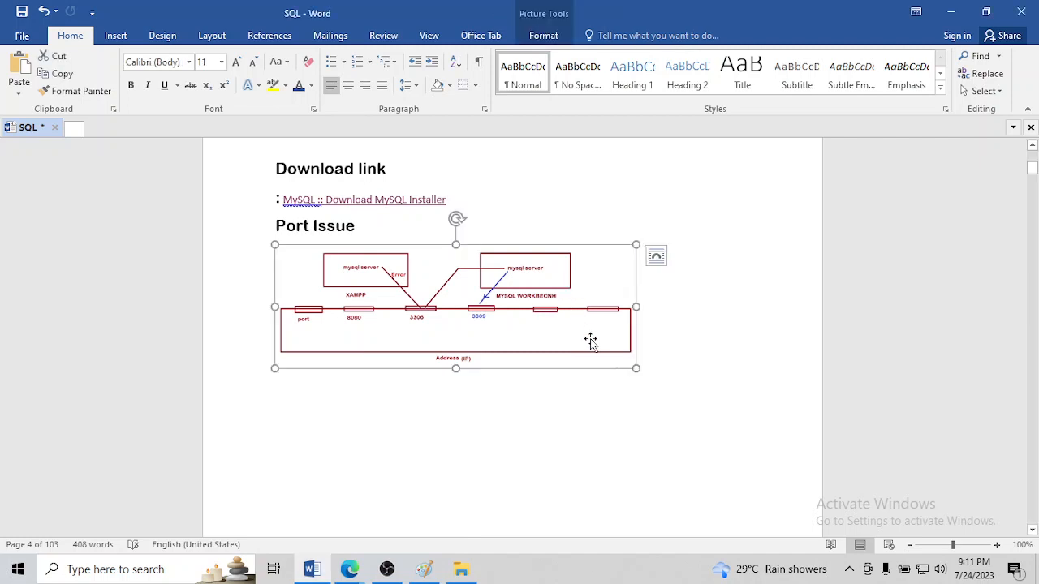
drag(636, 369, 689, 408)
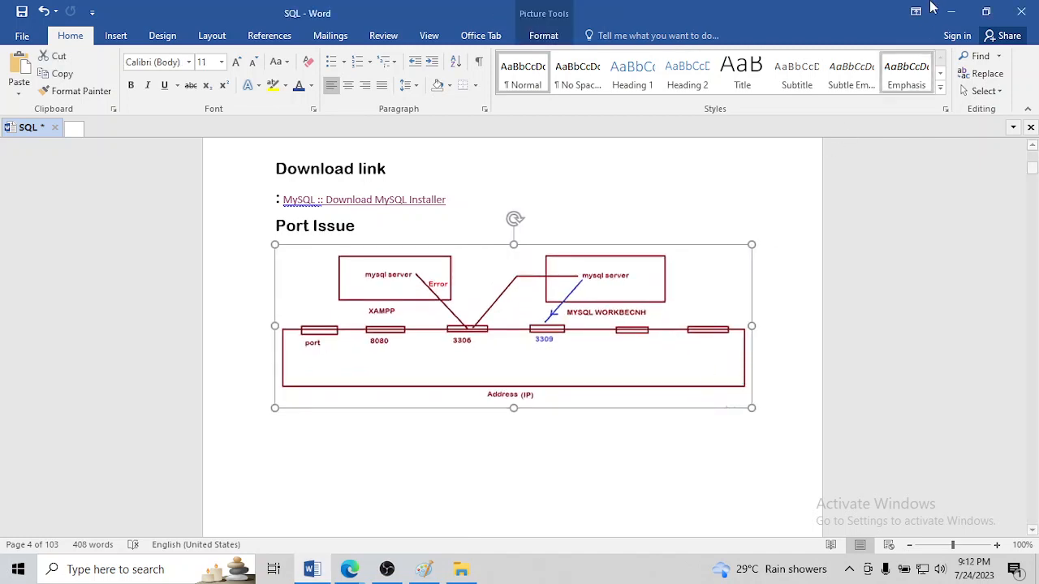
Minimize Word and refresh the desktop several times
click(950, 12)
right_click(627, 75)
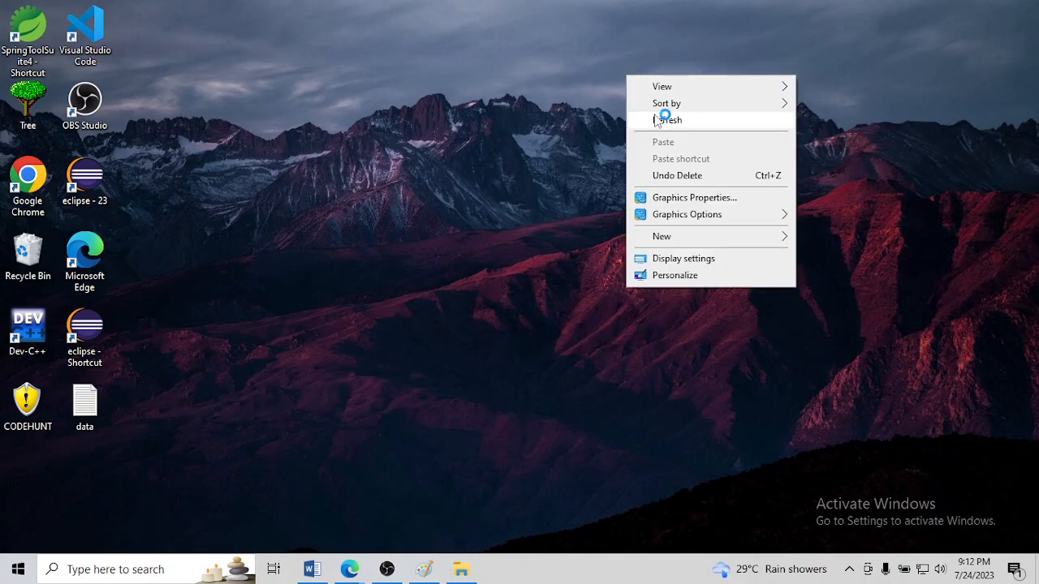
click(657, 120)
right_click(522, 113)
click(560, 160)
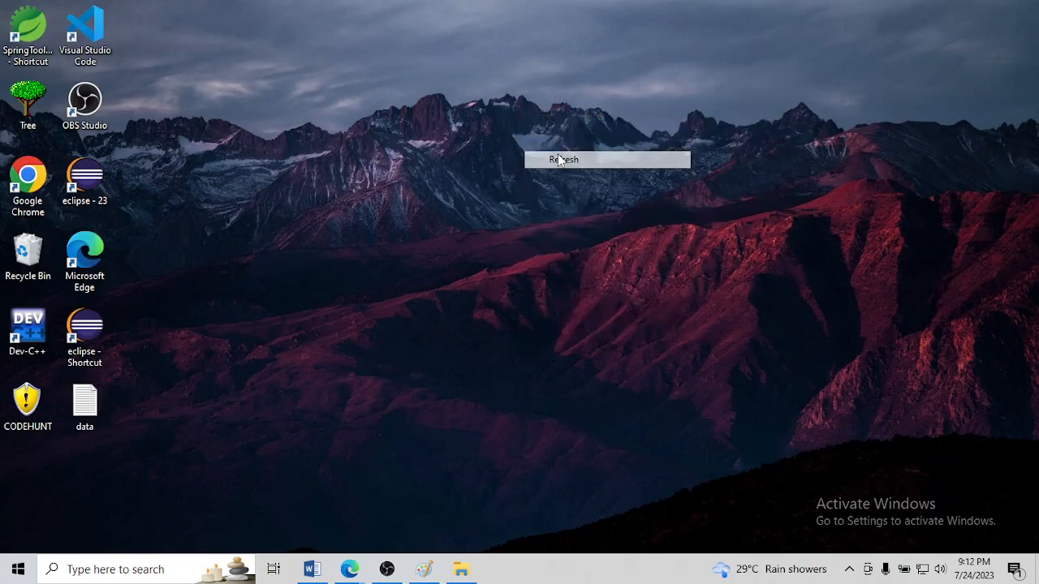
right_click(349, 38)
click(404, 88)
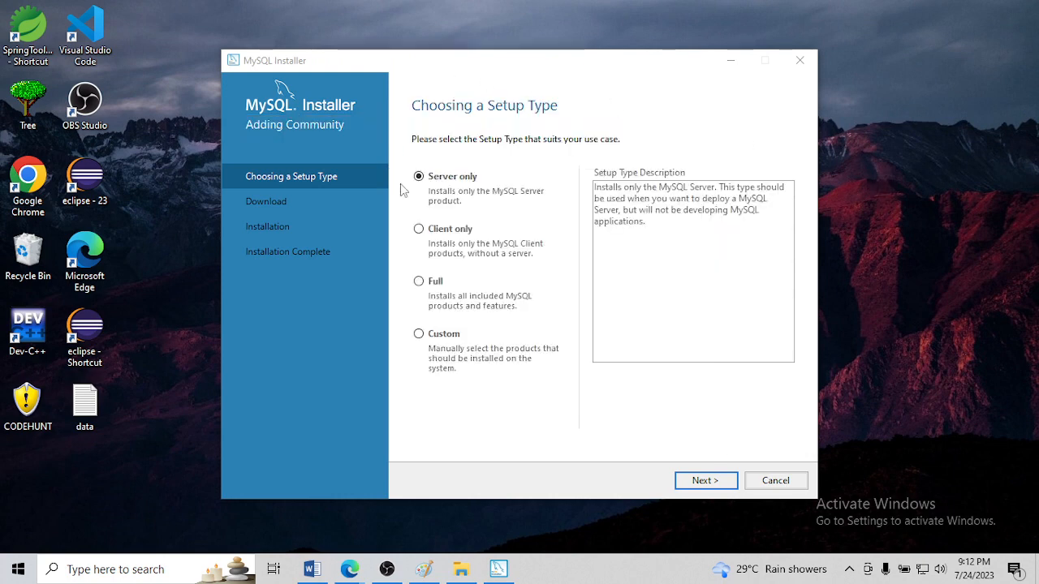
Compare the descriptions of the Full and Server only setup types in MySQL Installer
click(412, 104)
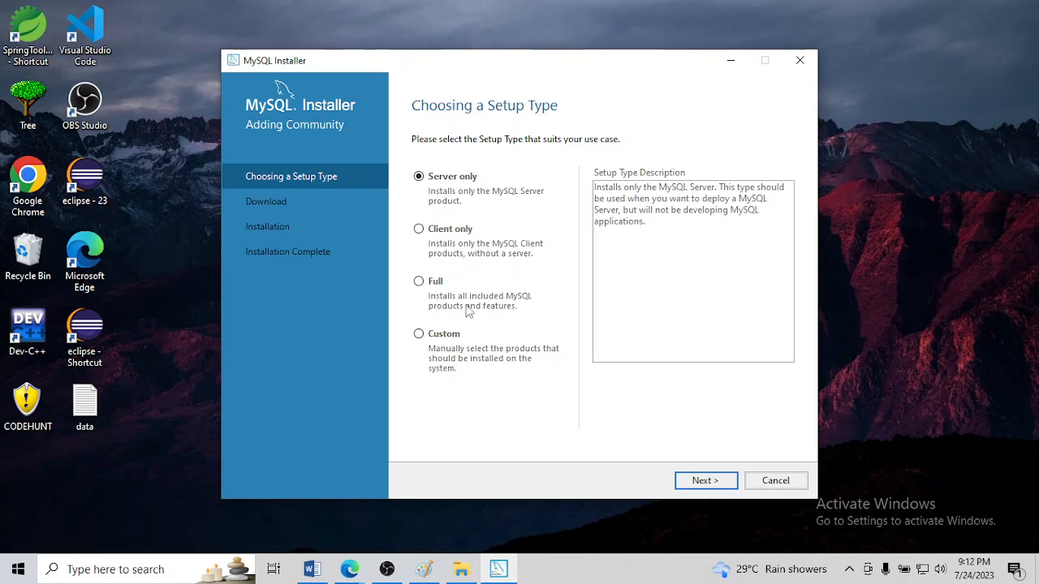
click(419, 283)
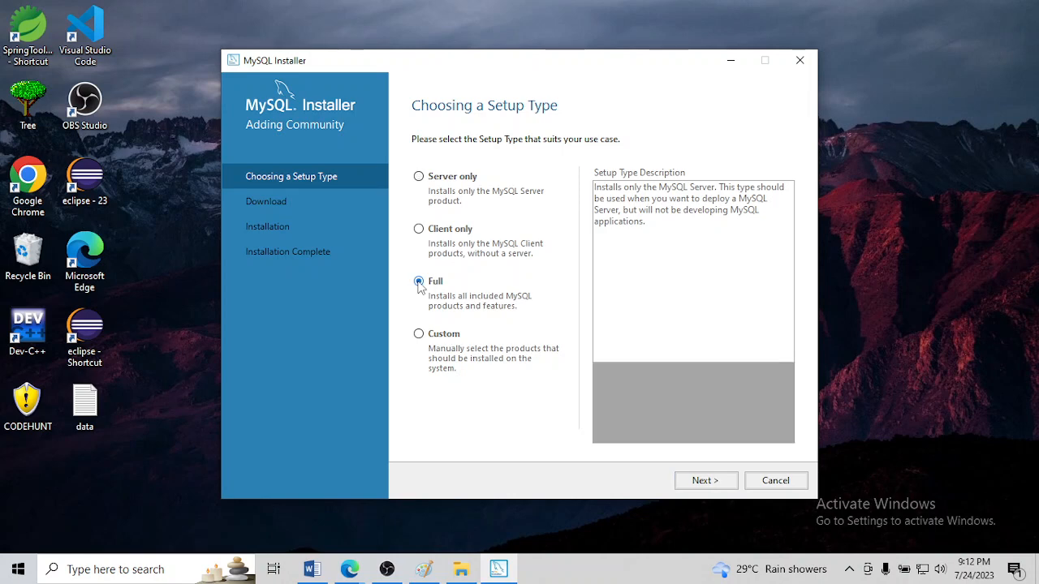
click(418, 178)
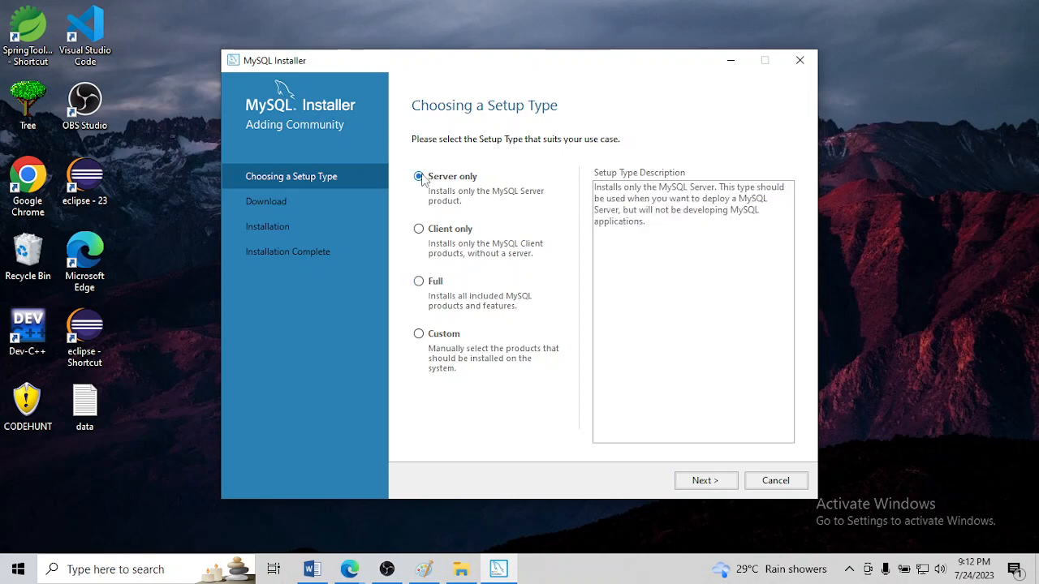
Switch to the SQL document in Word and review the MySQL Workbench and XAMPP diagram under "MySQL installation"
click(423, 569)
click(423, 571)
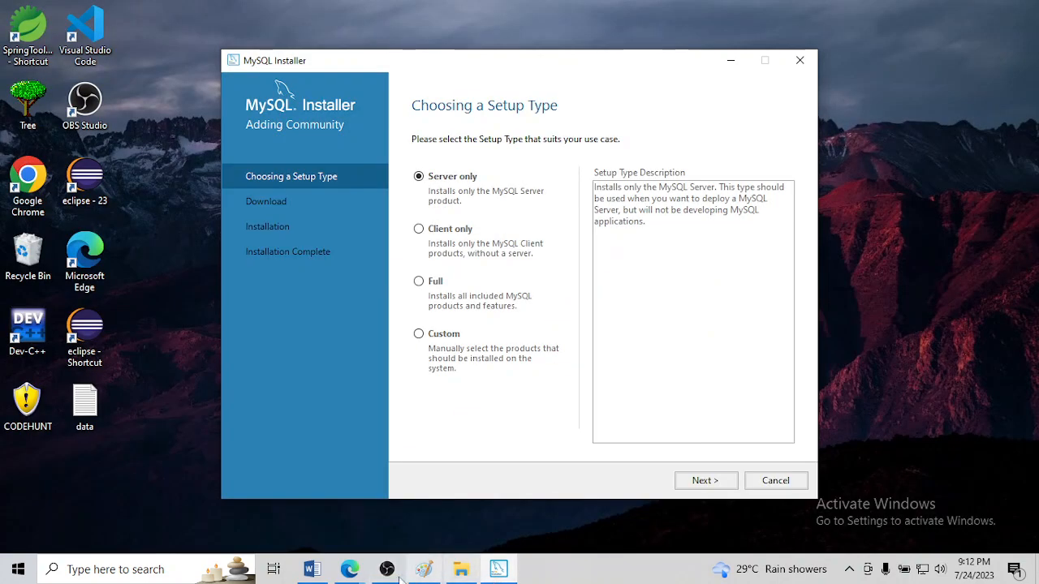
click(311, 569)
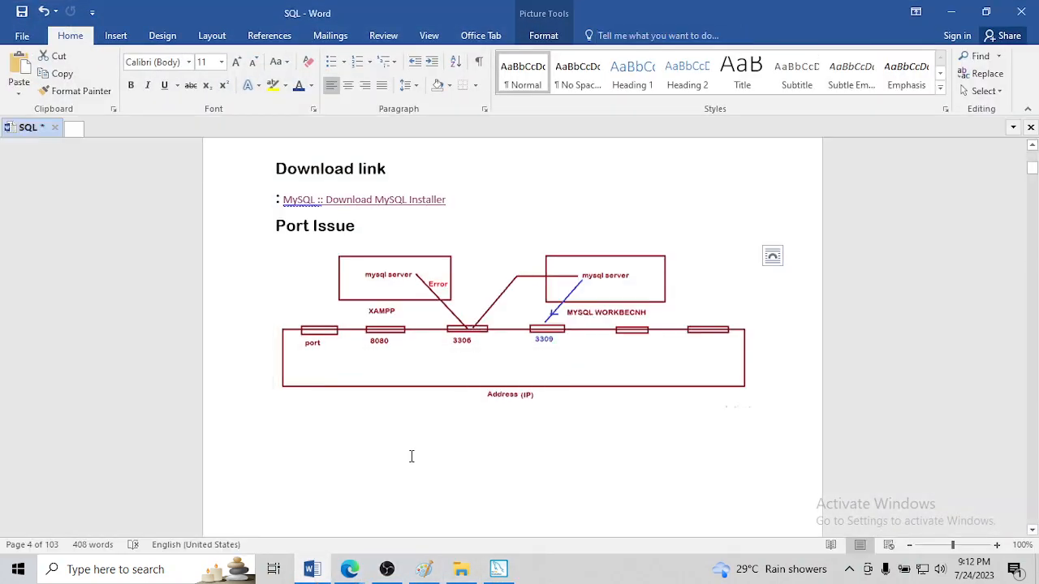
scroll(411, 456, up, 5)
scroll(411, 457, up, 9)
scroll(412, 456, down, 2)
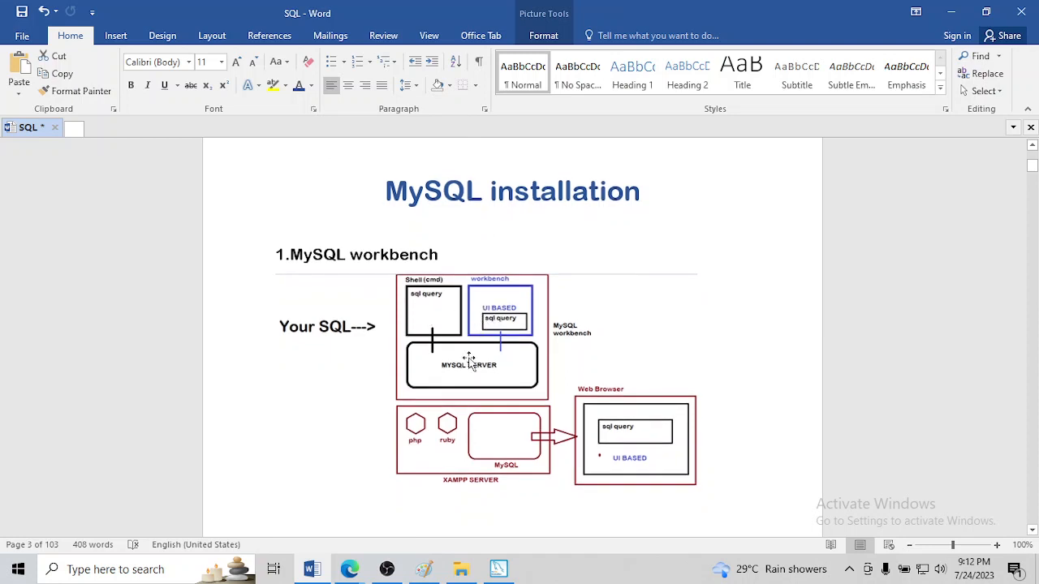
Return to MySQL Installer, choose the Custom setup type, and continue to product selection
click(499, 570)
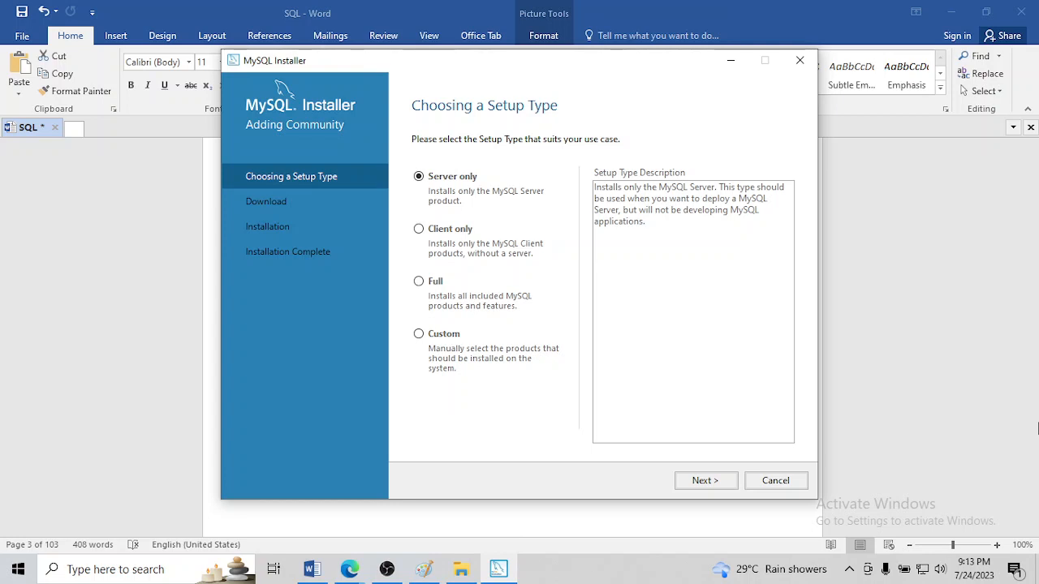
click(418, 335)
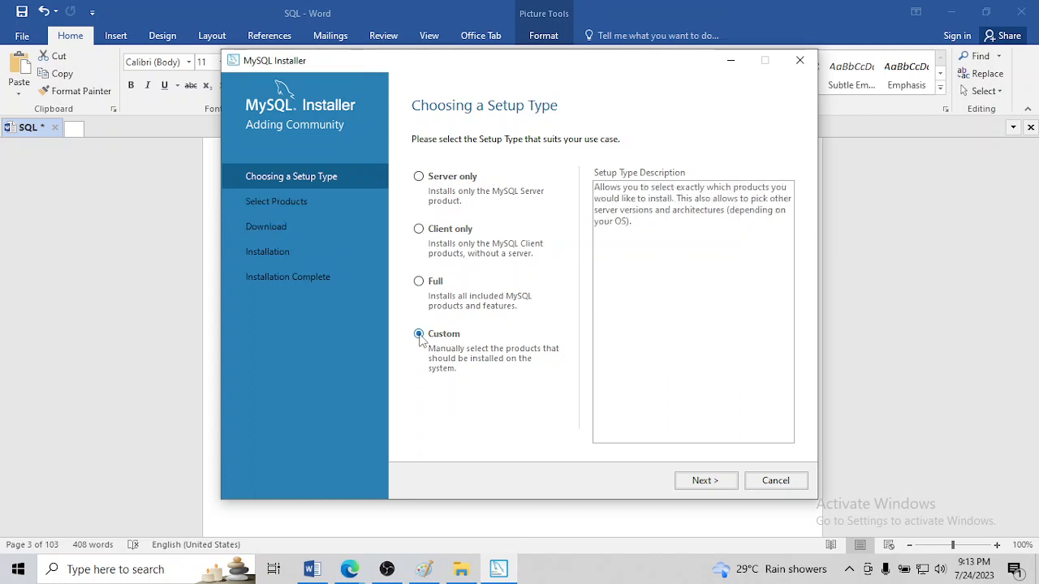
click(703, 480)
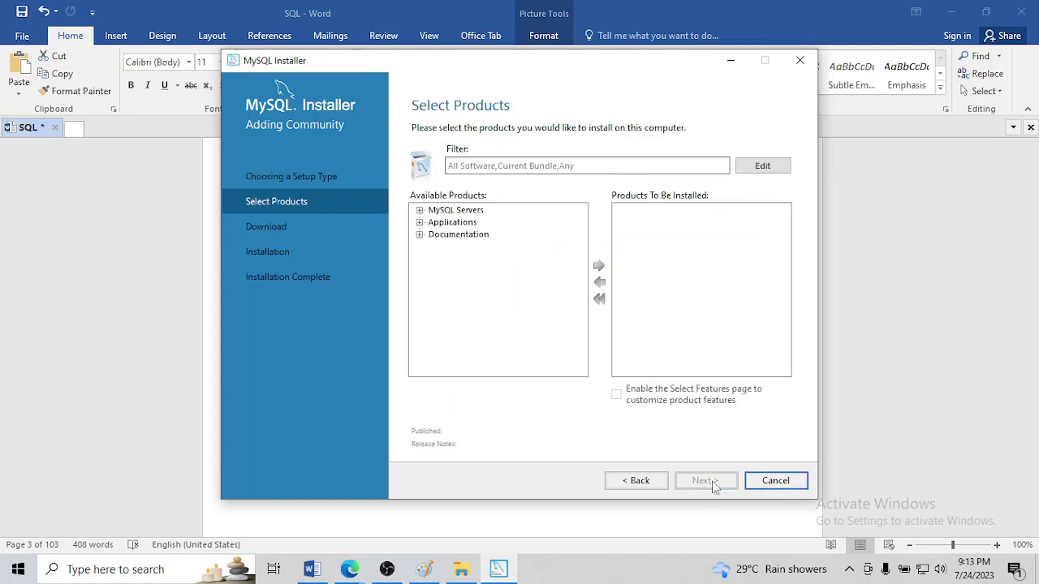
Add MySQL Server 8.0.34 - X64 from the available MySQL Servers to the products to be installed
click(419, 210)
click(434, 222)
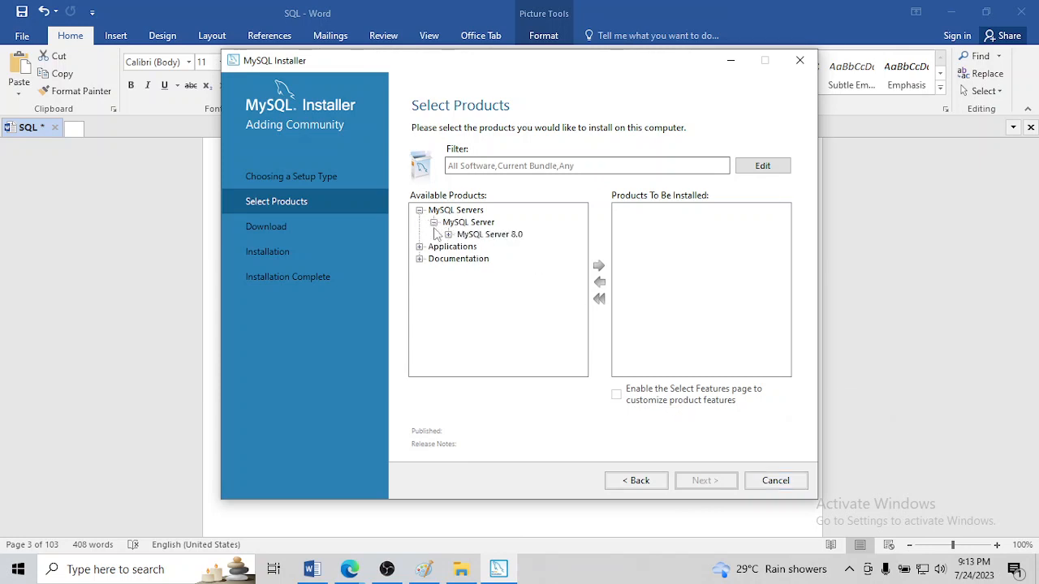
click(448, 235)
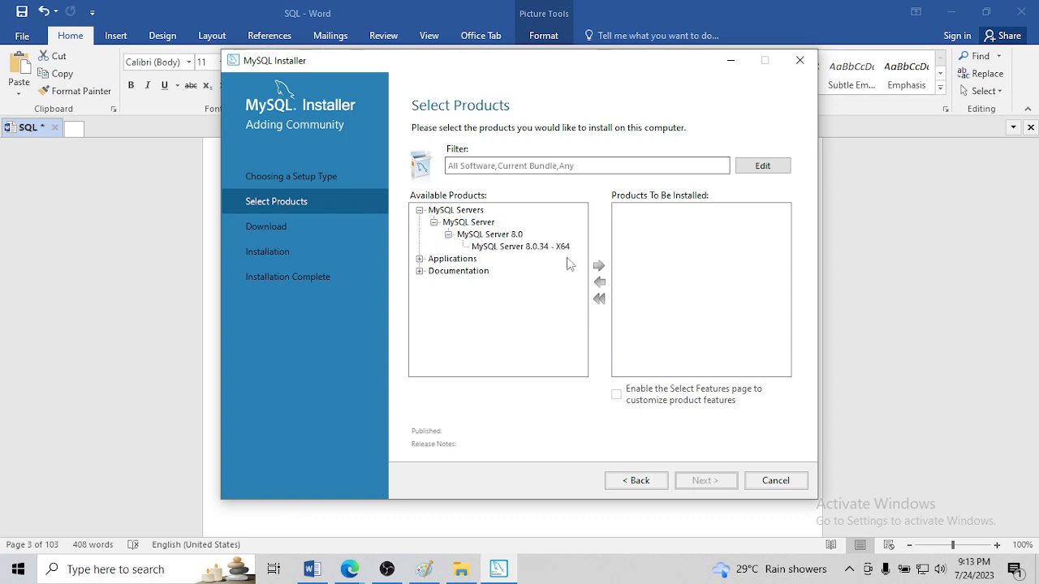
click(513, 247)
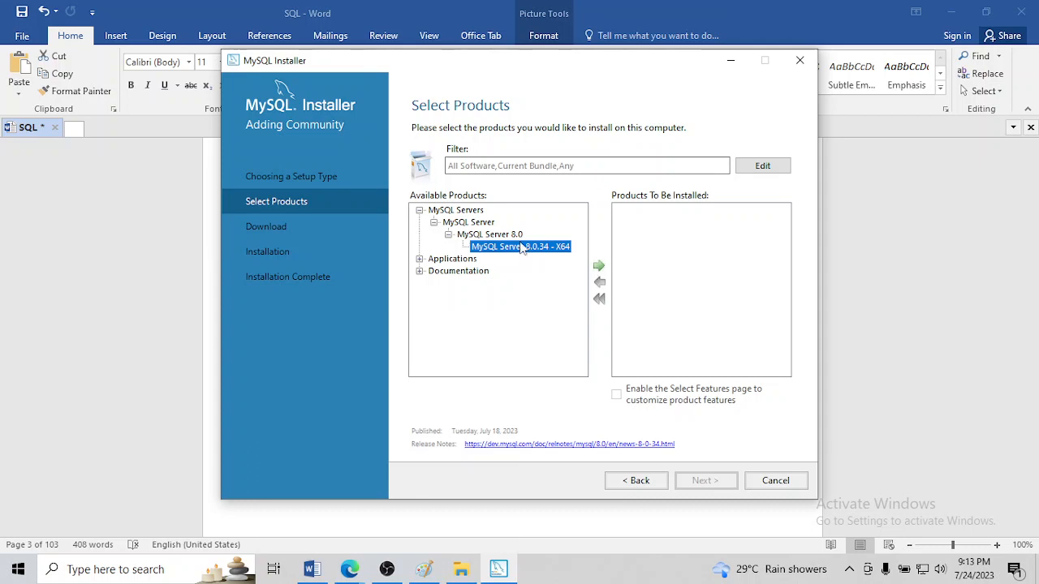
click(598, 264)
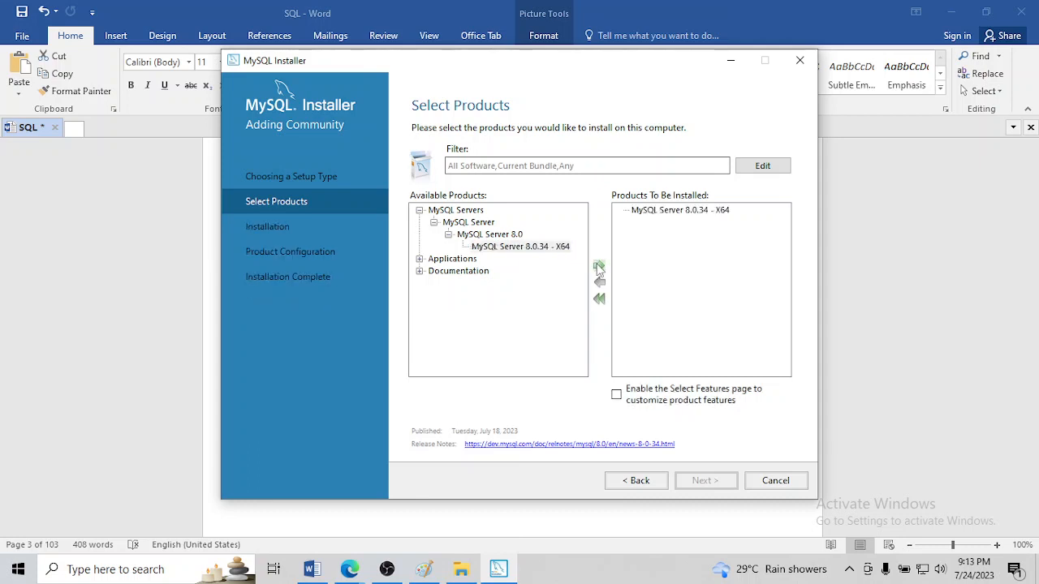
click(639, 211)
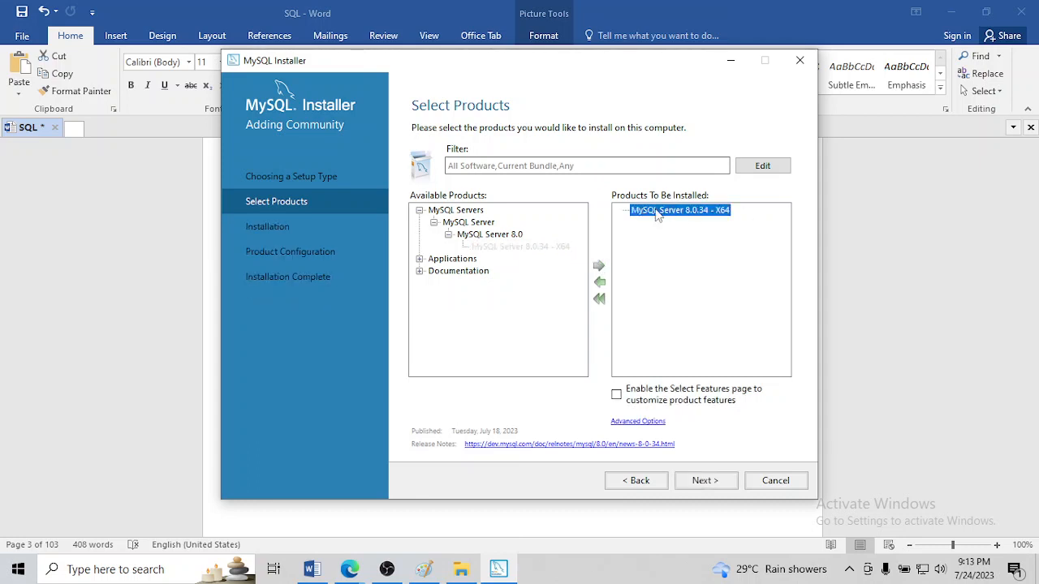
Add MySQL Workbench 8.0.34 - X64 from the available Applications to the products to be installed
click(420, 259)
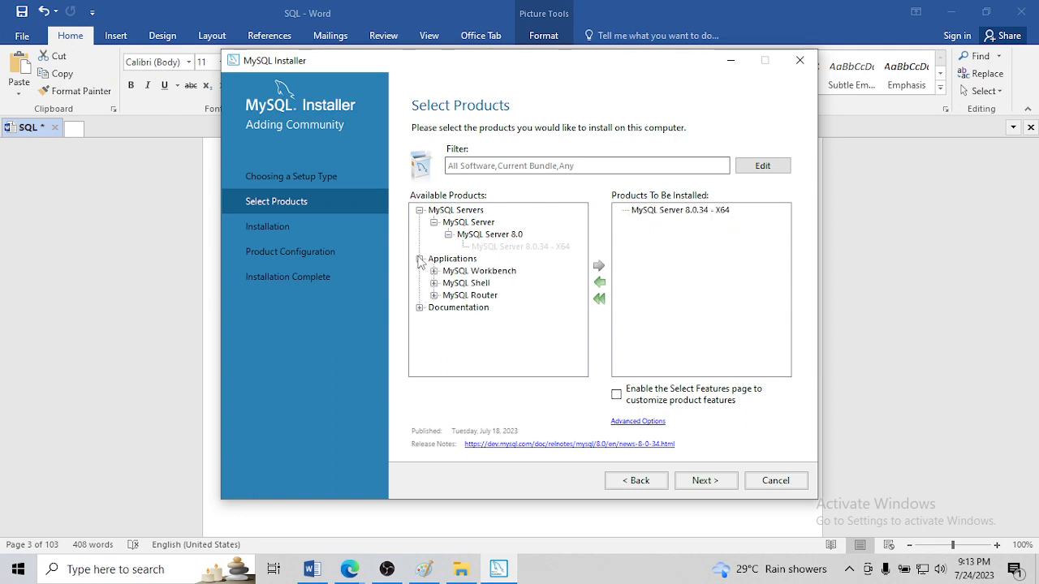
click(433, 271)
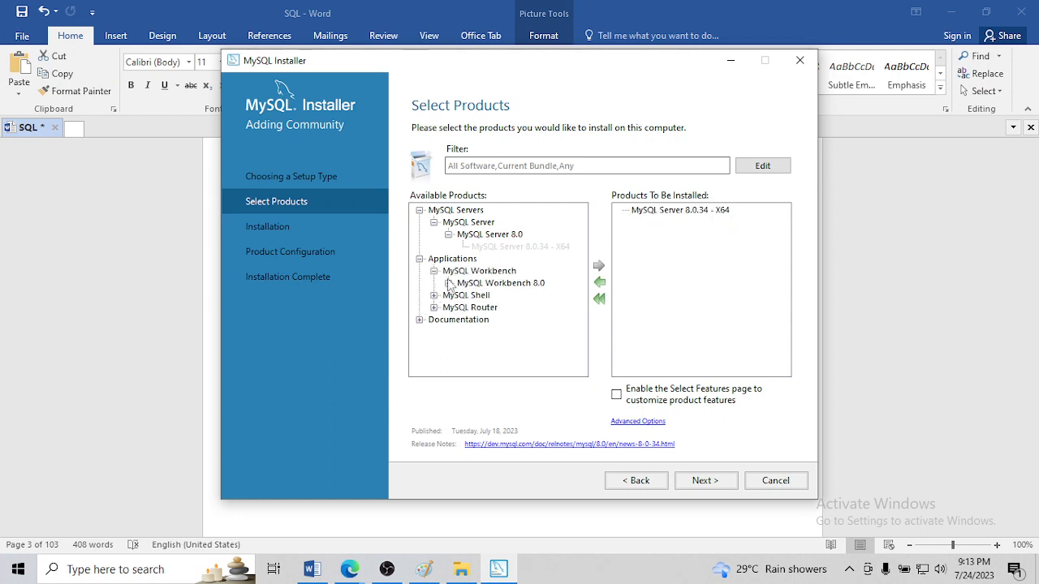
click(448, 283)
click(506, 296)
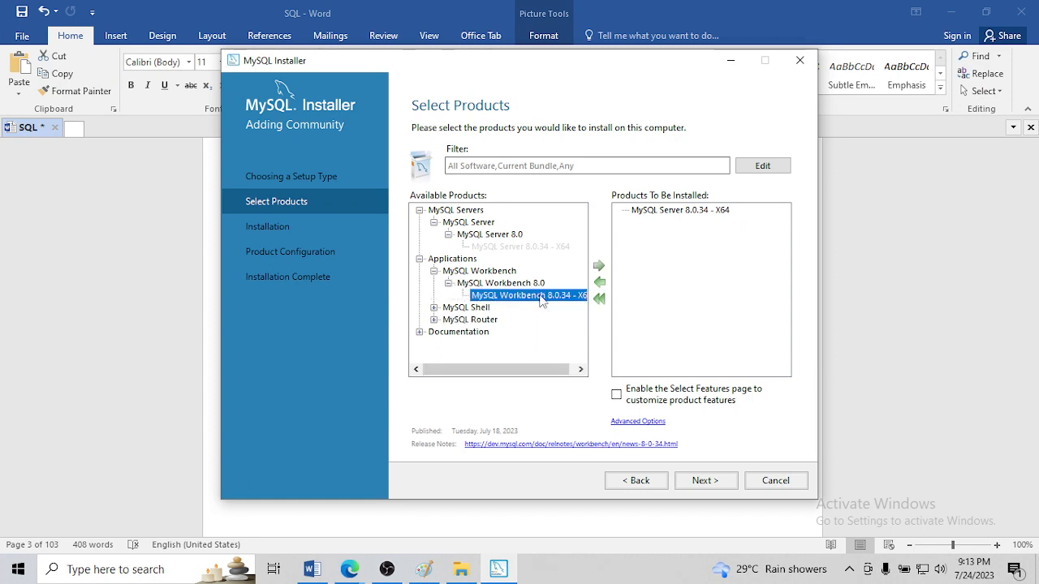
click(598, 266)
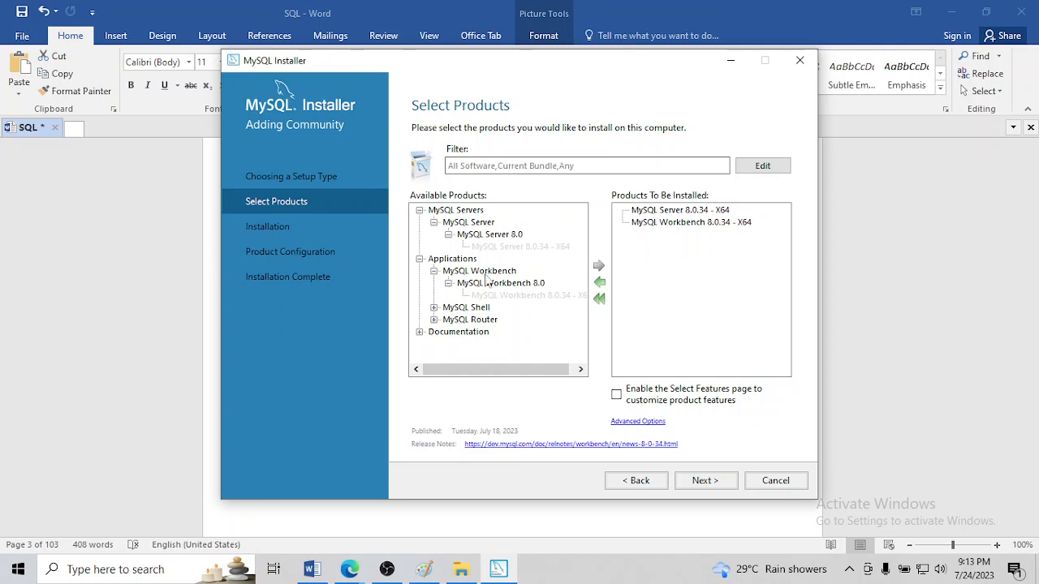
Add MySQL Shell 8.0.34 - X64 to the products to be installed
click(434, 307)
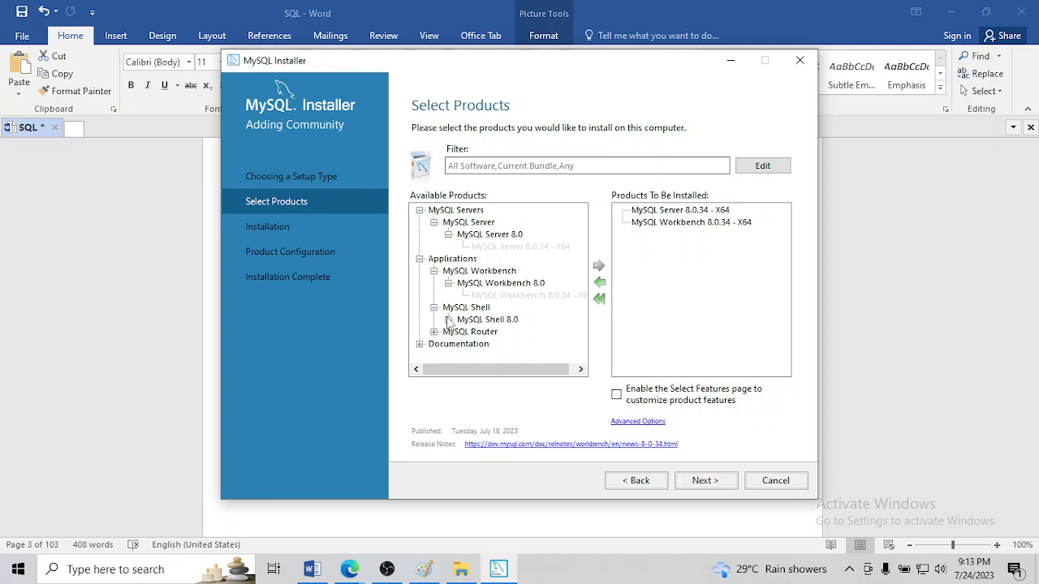
click(448, 320)
click(501, 334)
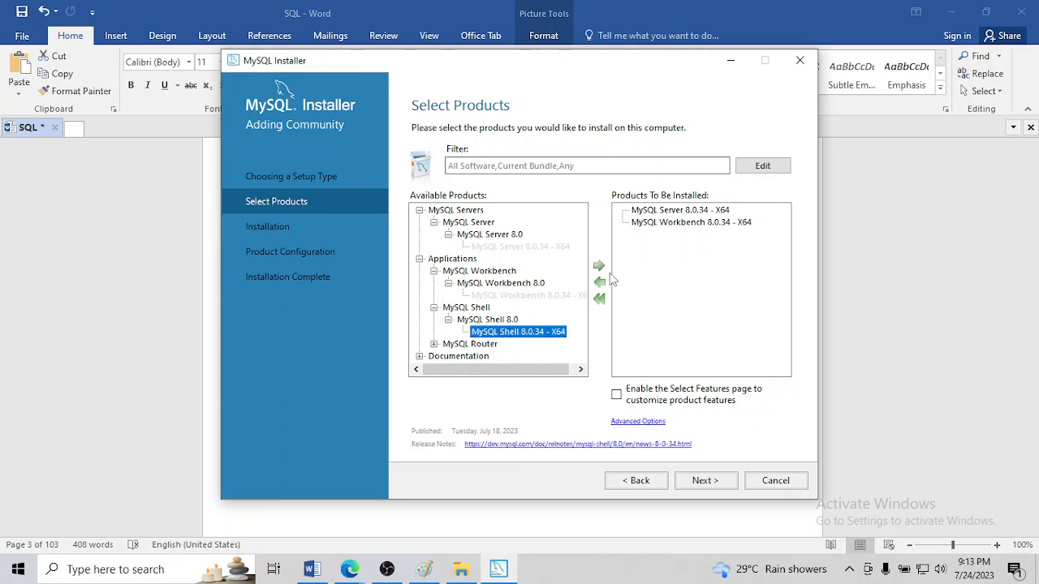
click(598, 266)
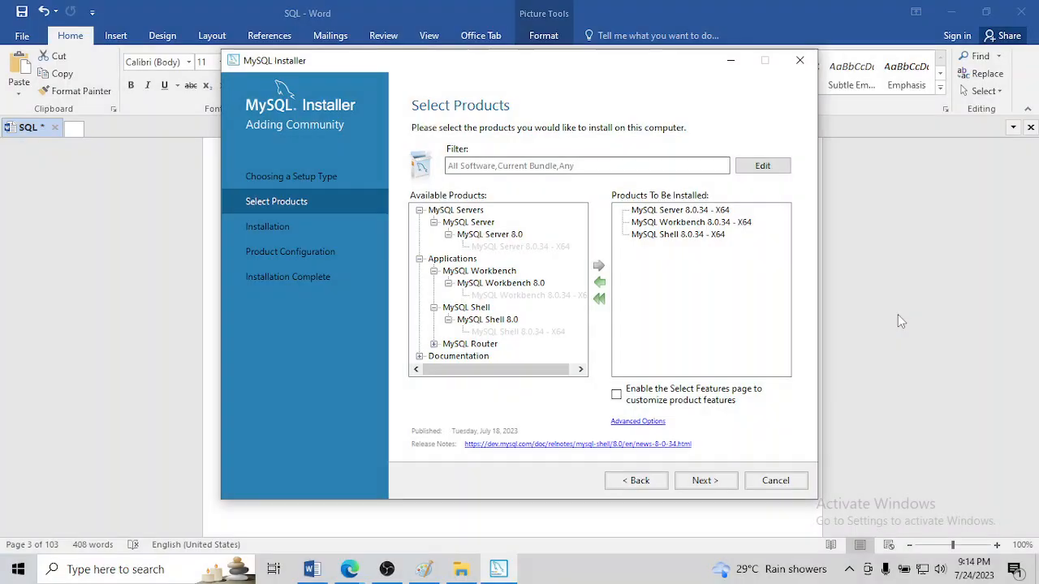
Switch to the SQL document in Word and paste the screenshot of the product selection below the installation diagram
click(310, 569)
scroll(397, 421, down, 10)
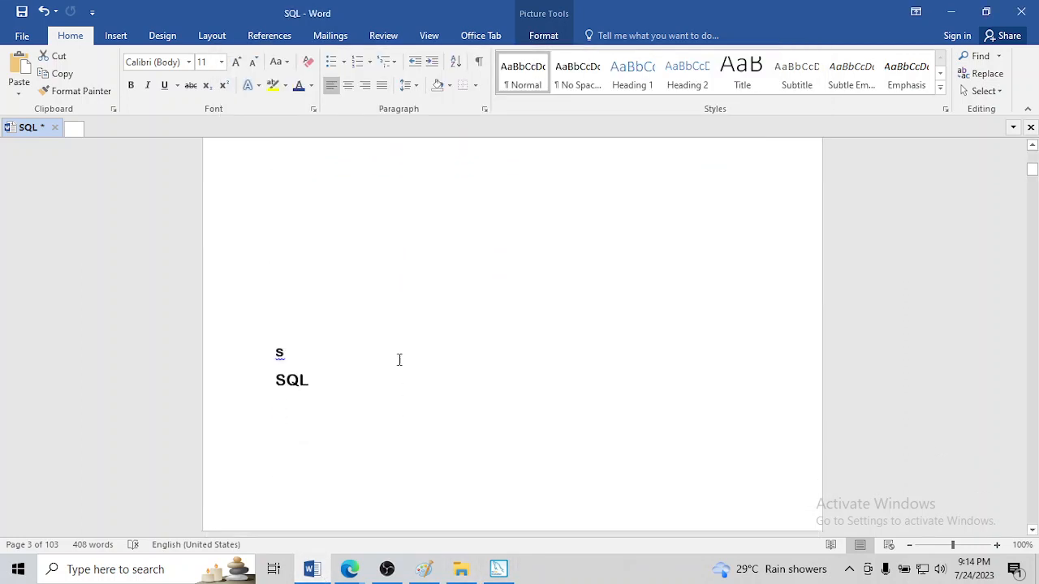
scroll(399, 359, up, 3)
click(323, 255)
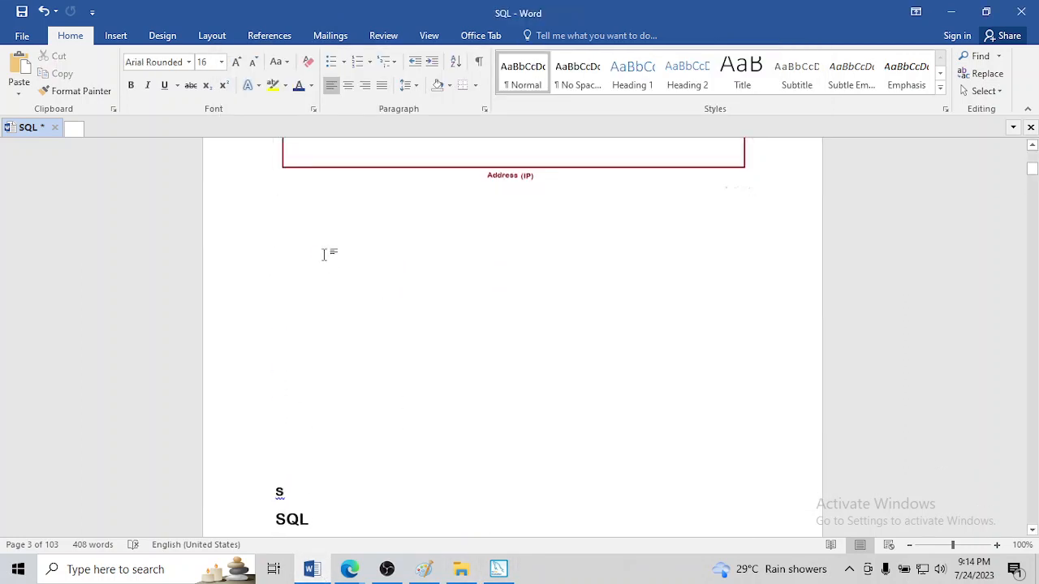
key(ctrl+v)
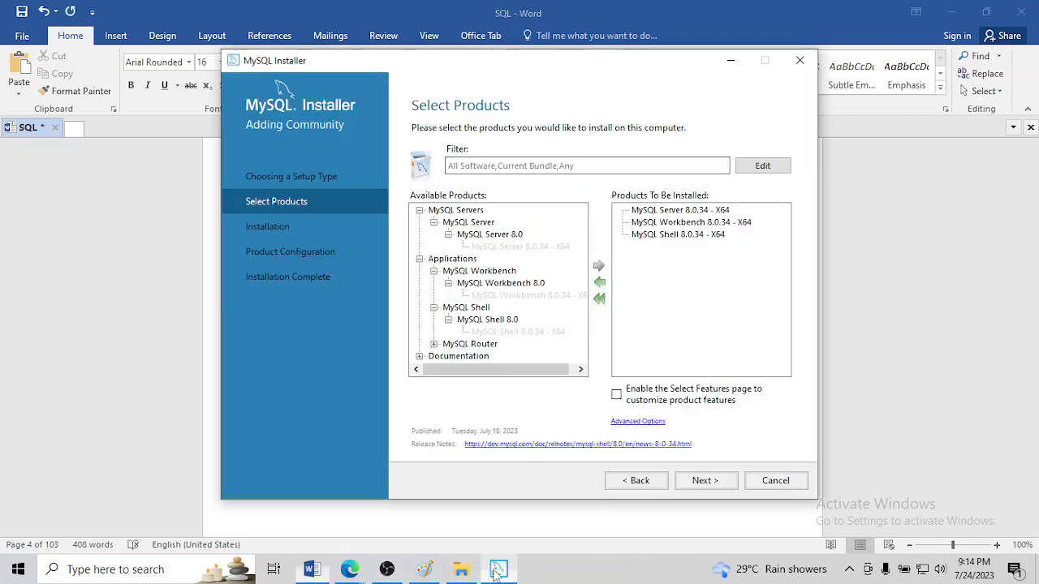
Return to MySQL Installer, continue past product selection, and place the cursor at the end of the MySQL Server data directory path
click(498, 569)
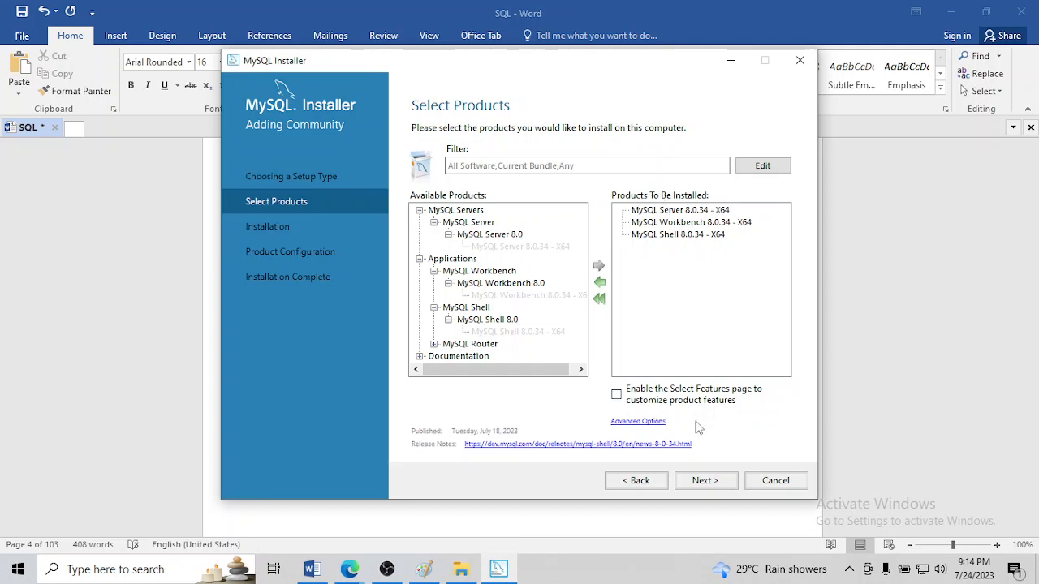
click(704, 480)
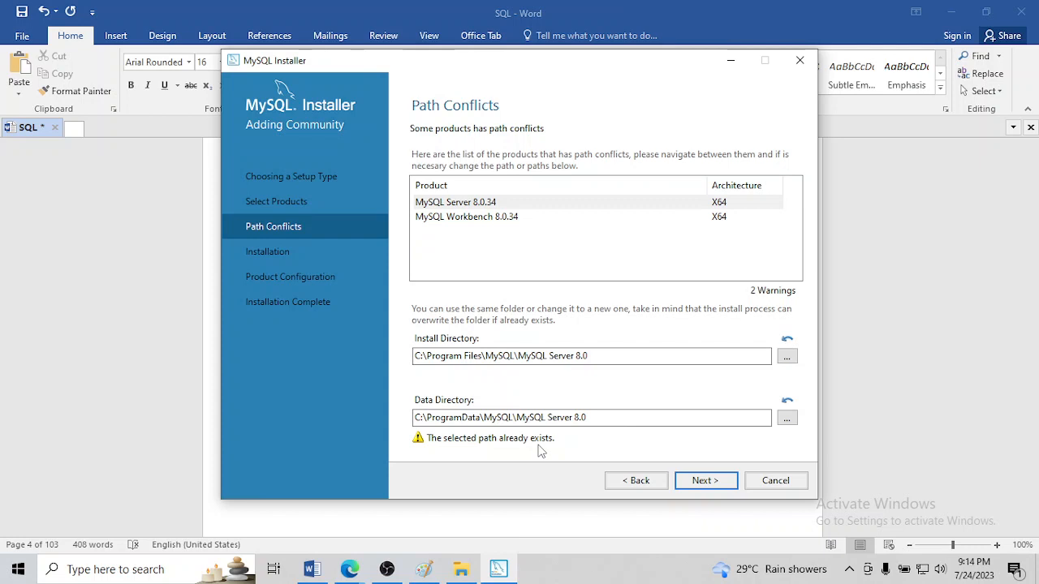
drag(602, 417, 434, 416)
click(596, 418)
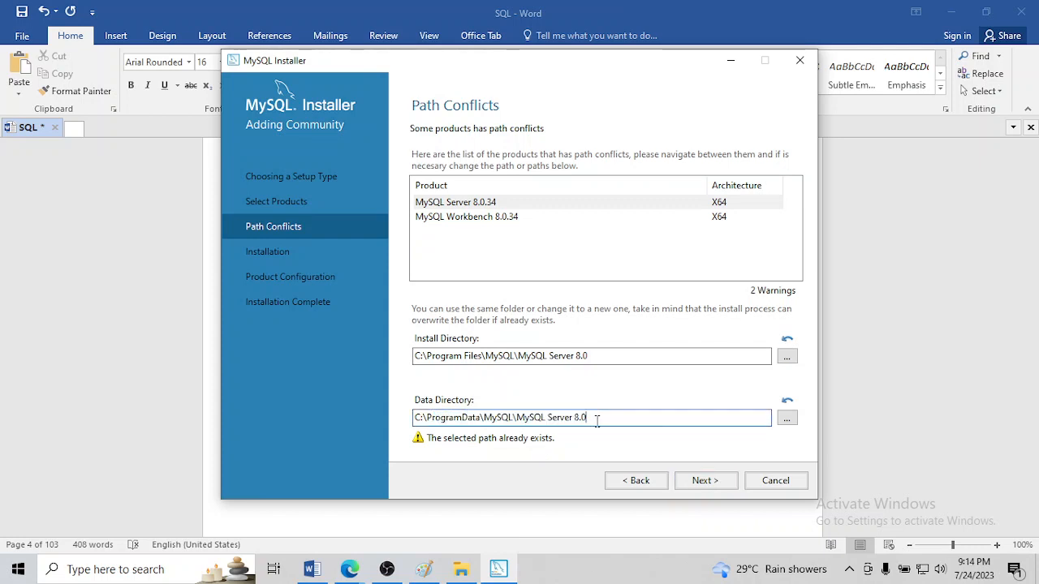
Switch to File Explorer and look inside the MySQL Workbench 8.0 folder under C:\Program Files\MySQL
click(470, 576)
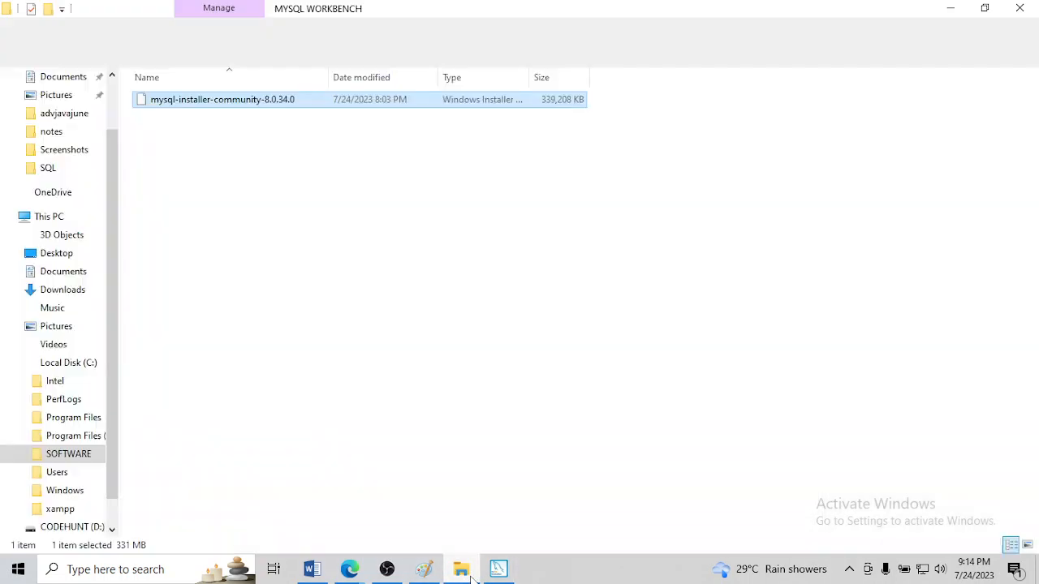
click(462, 571)
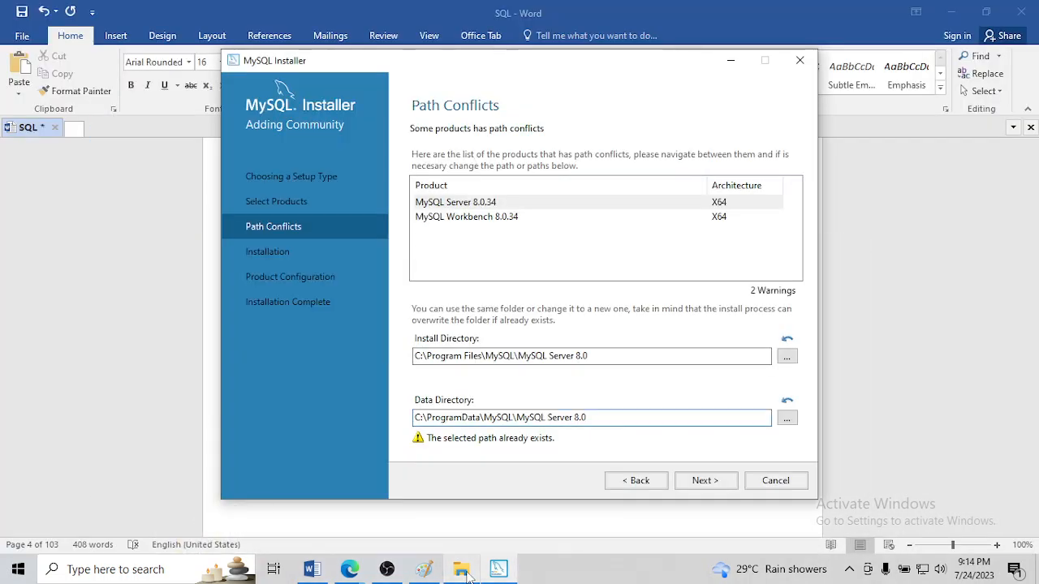
click(462, 571)
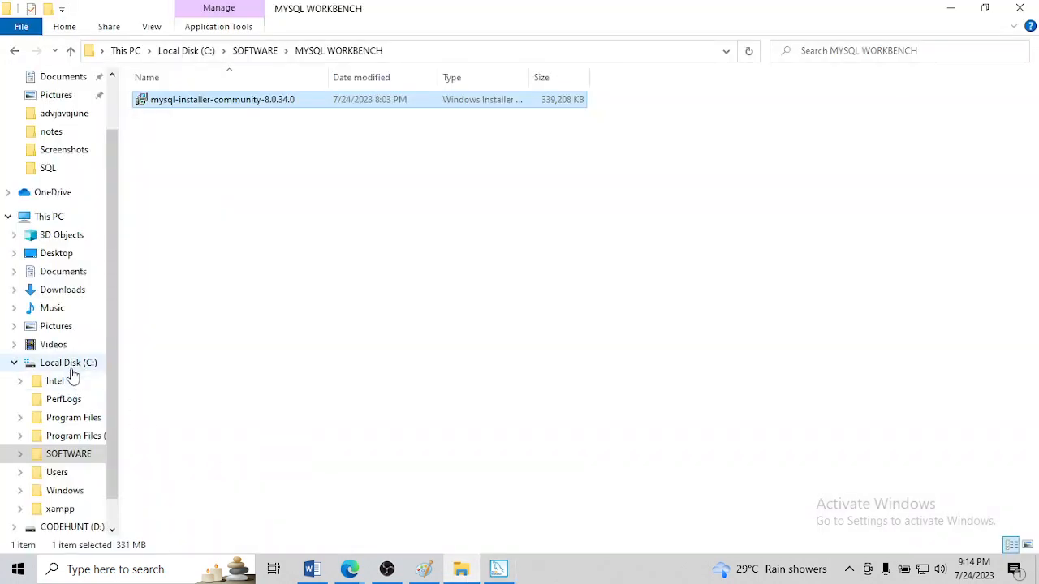
click(70, 364)
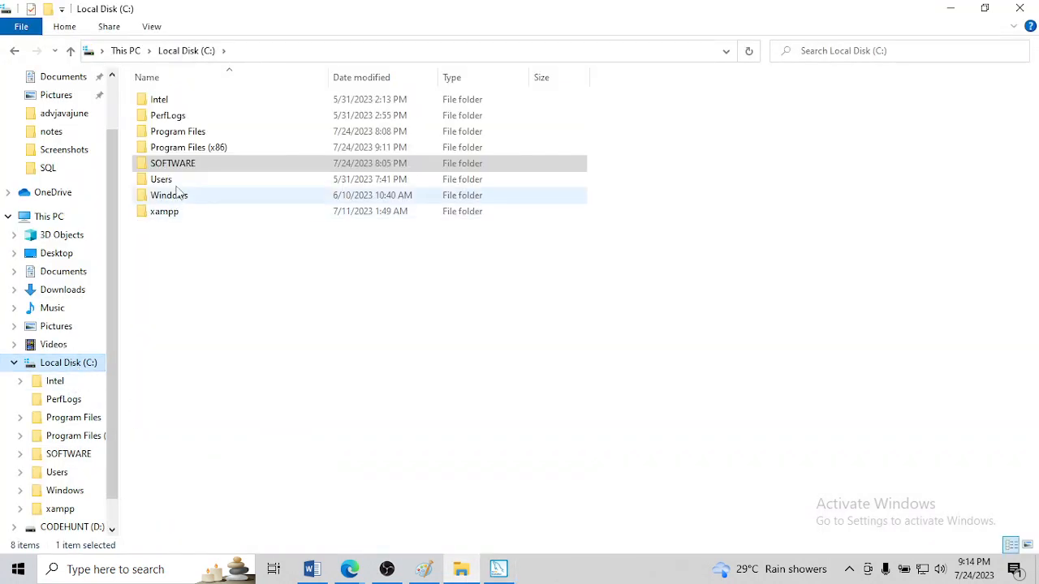
double_click(214, 132)
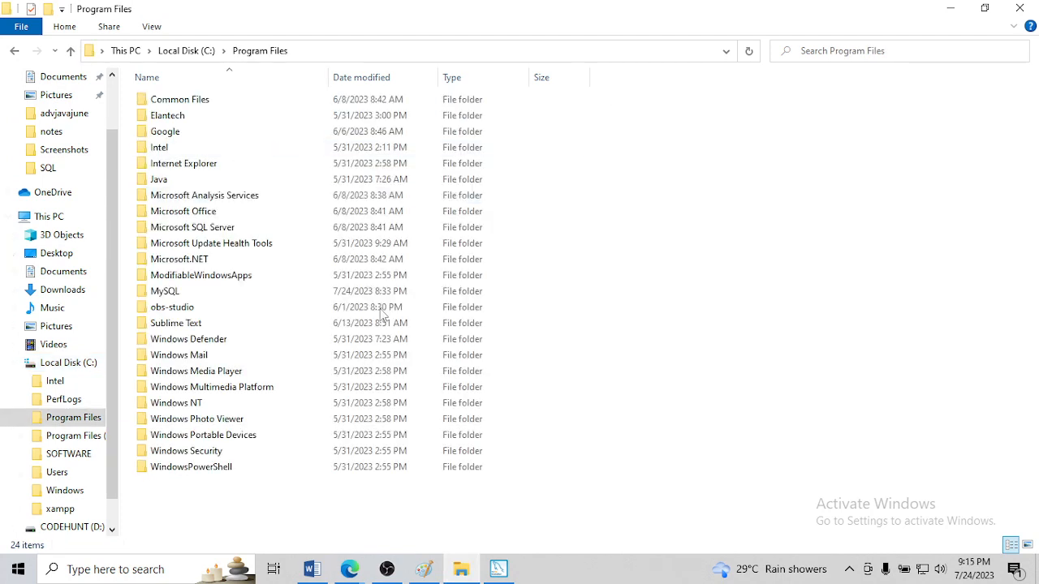
double_click(164, 292)
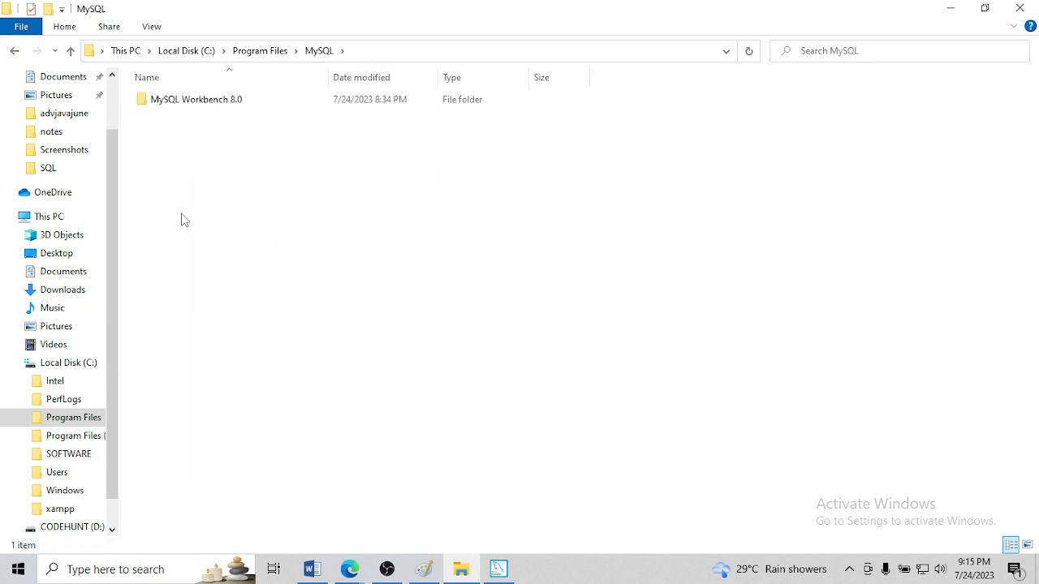
double_click(185, 97)
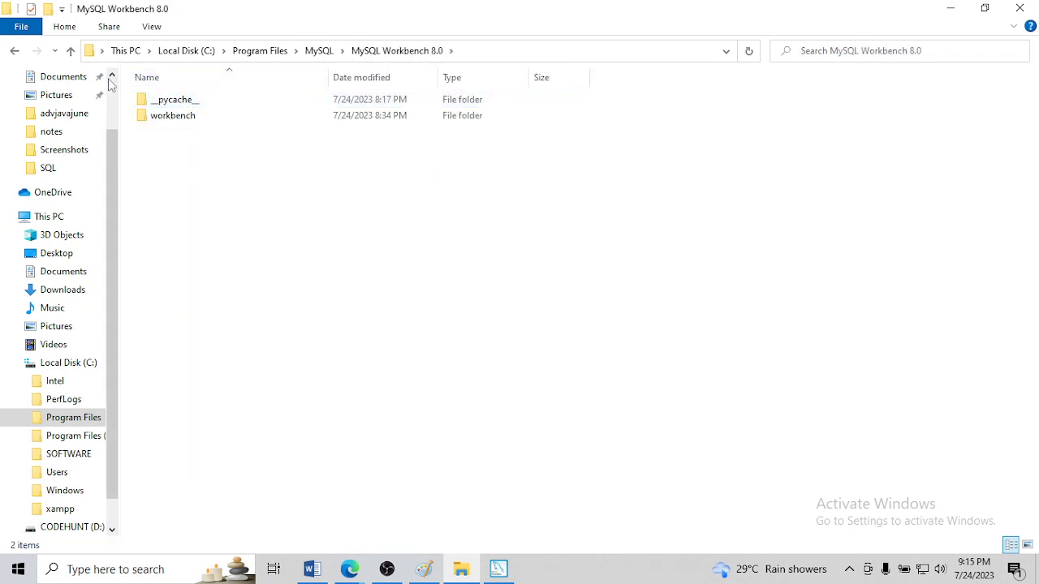
Go back up to Program Files and delete the MySQL folder, granting administrator permission
click(71, 52)
click(72, 52)
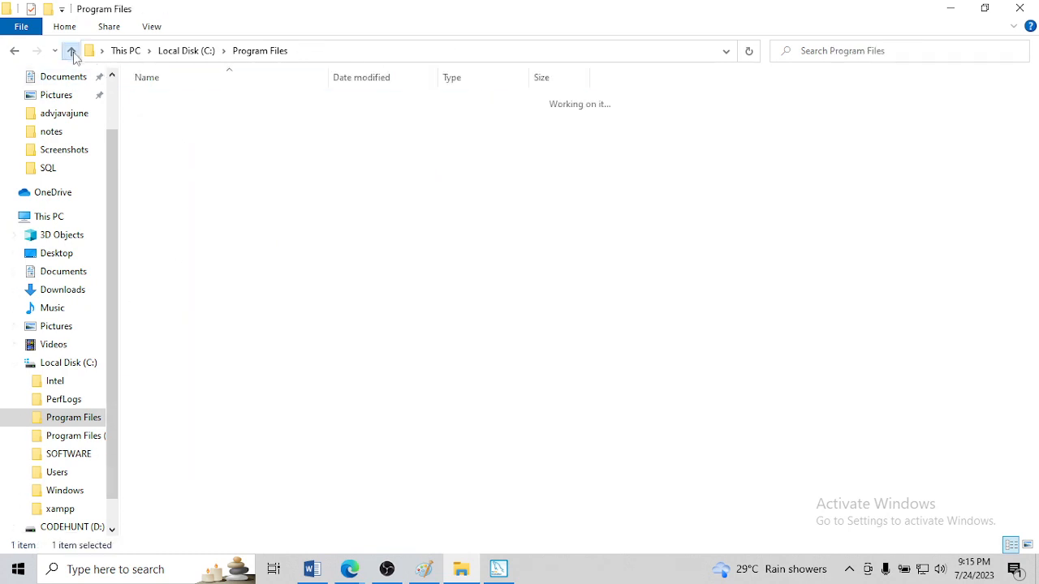
click(164, 292)
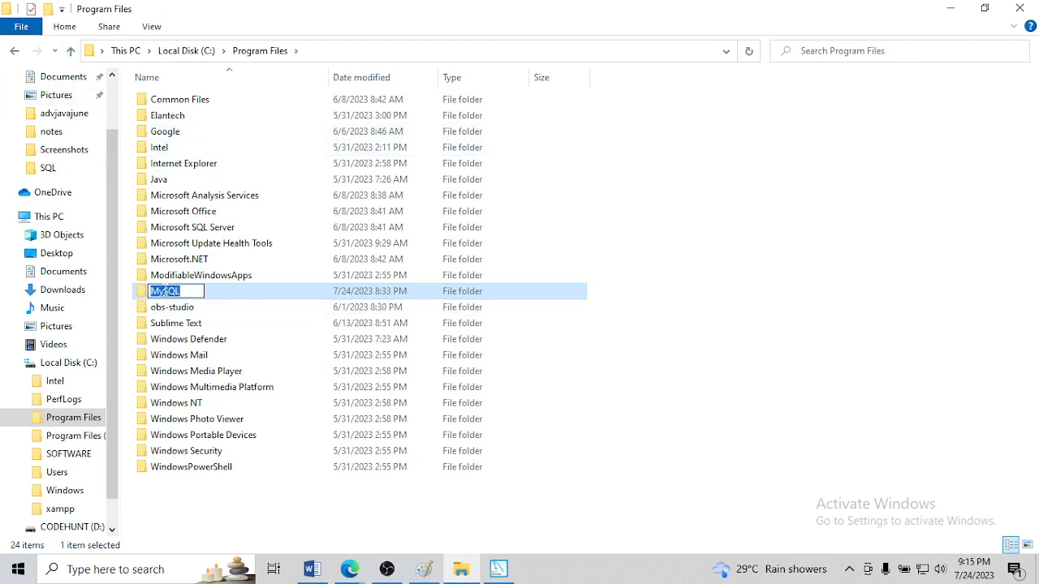
key(BackSpace)
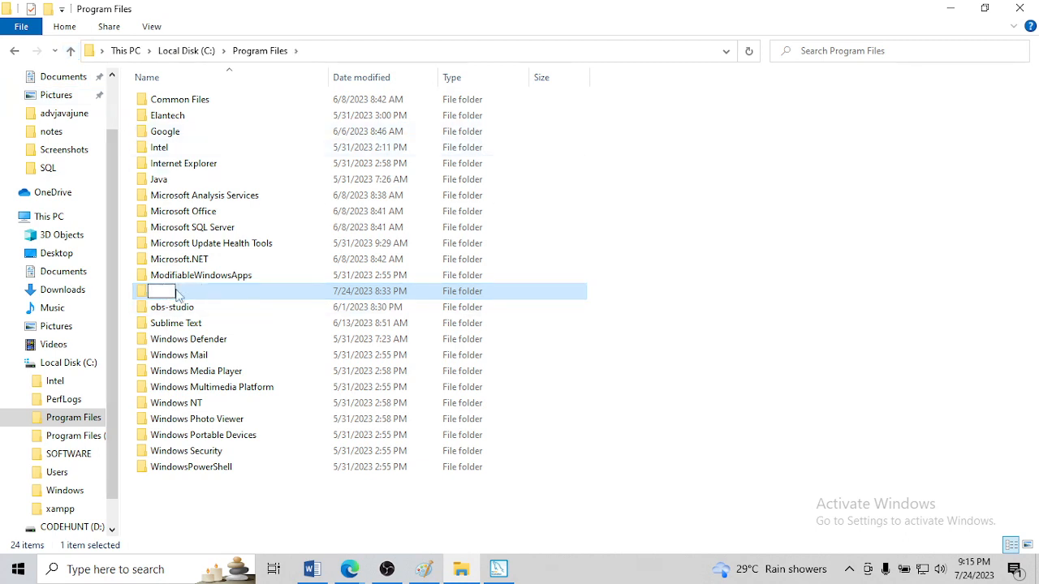
click(214, 291)
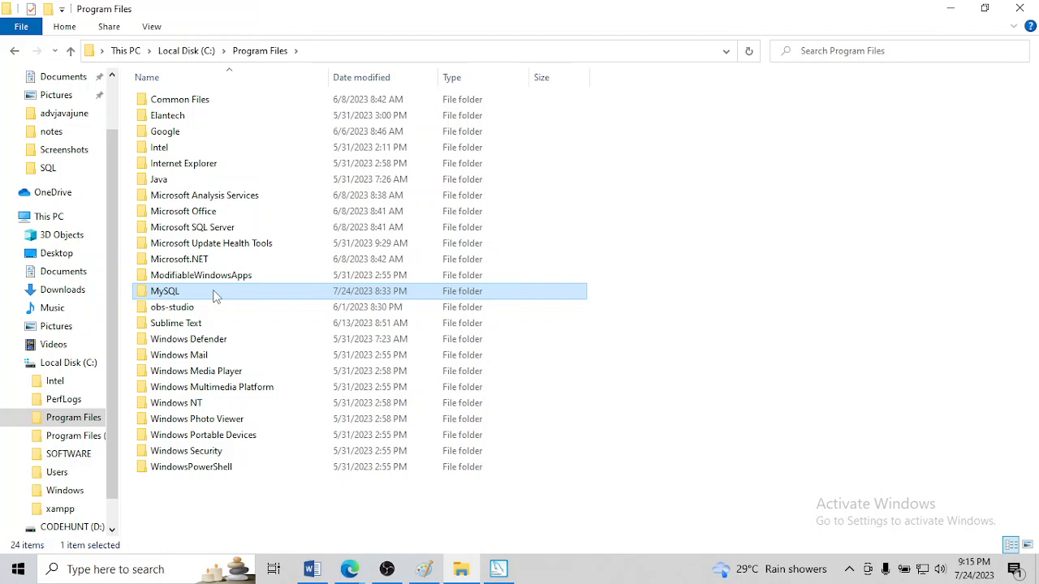
key(Delete)
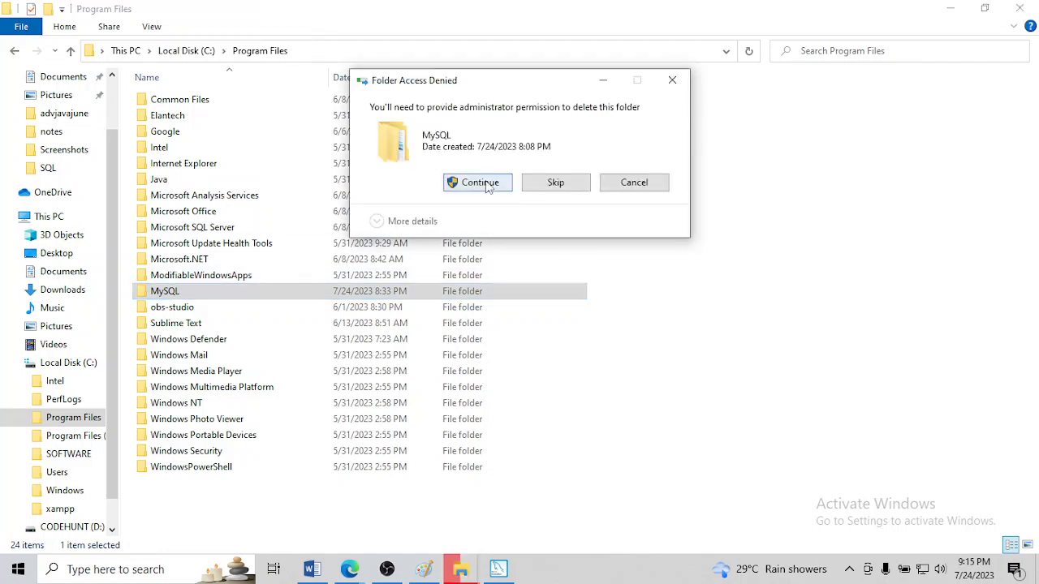
click(485, 183)
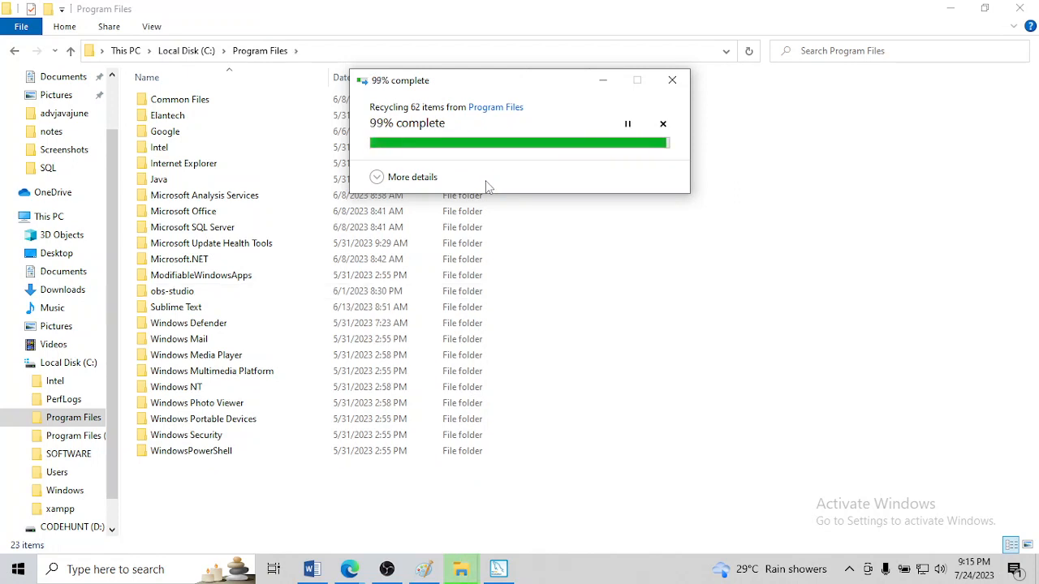
Switch to MySQL Installer and recheck the path conflicts by returning to product selection and continuing forward again
click(499, 570)
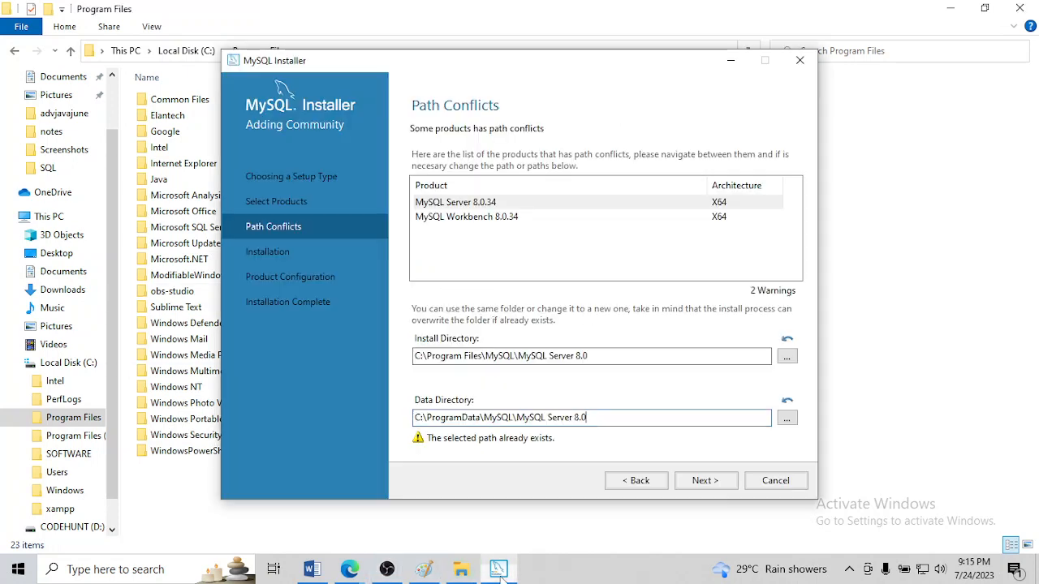
click(655, 485)
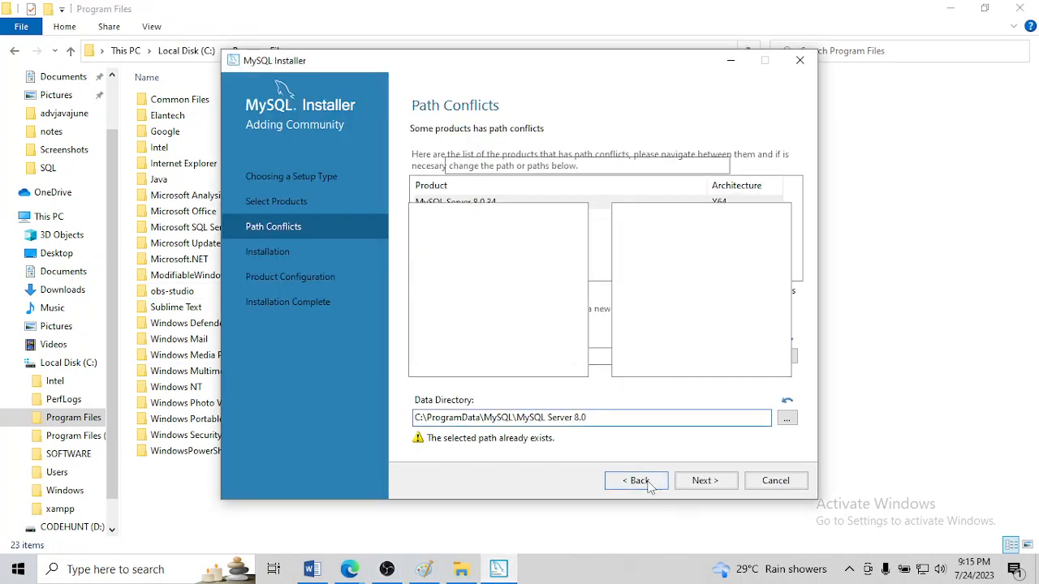
click(701, 483)
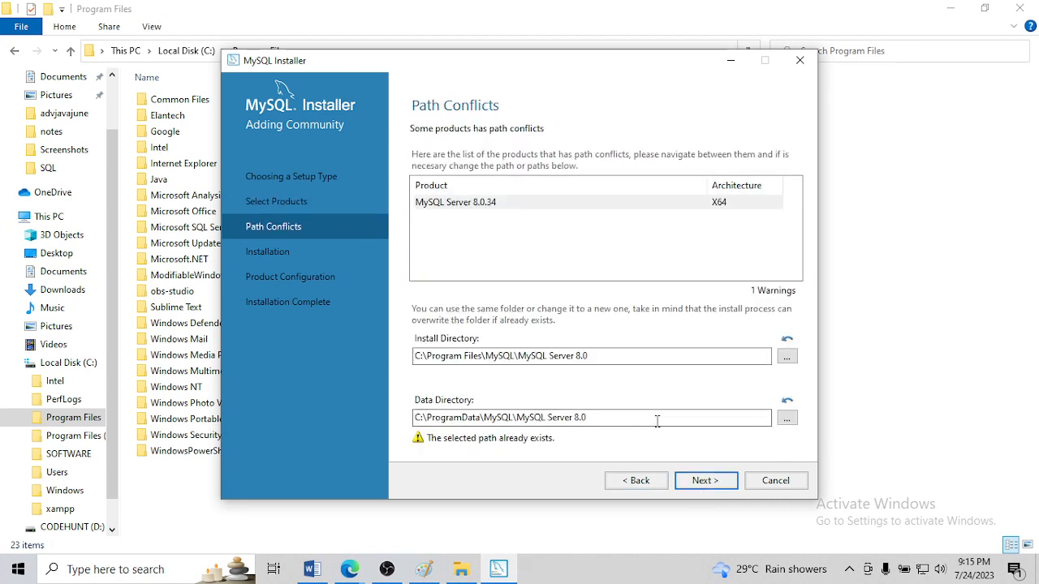
click(784, 418)
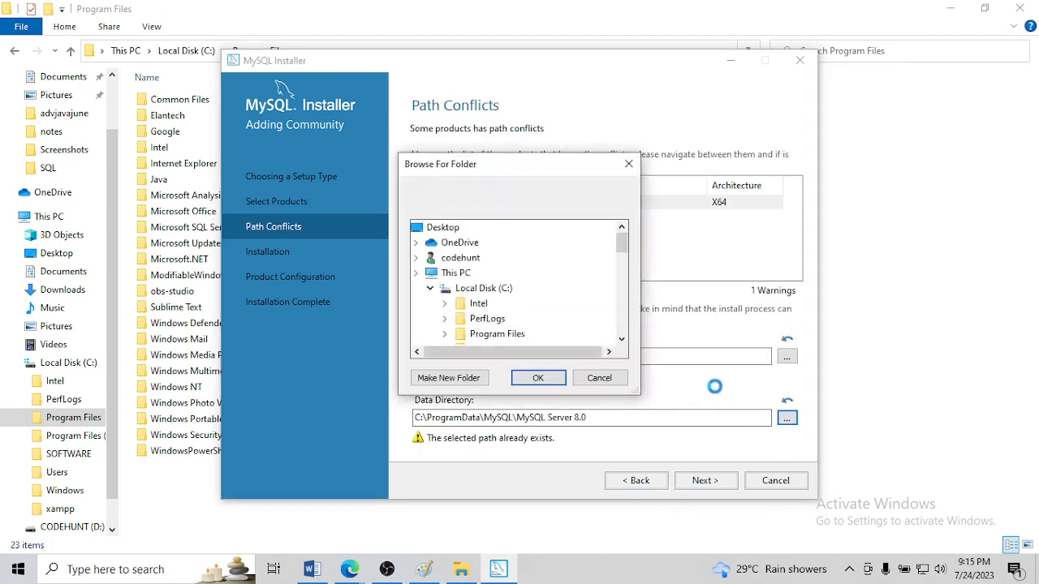
click(628, 163)
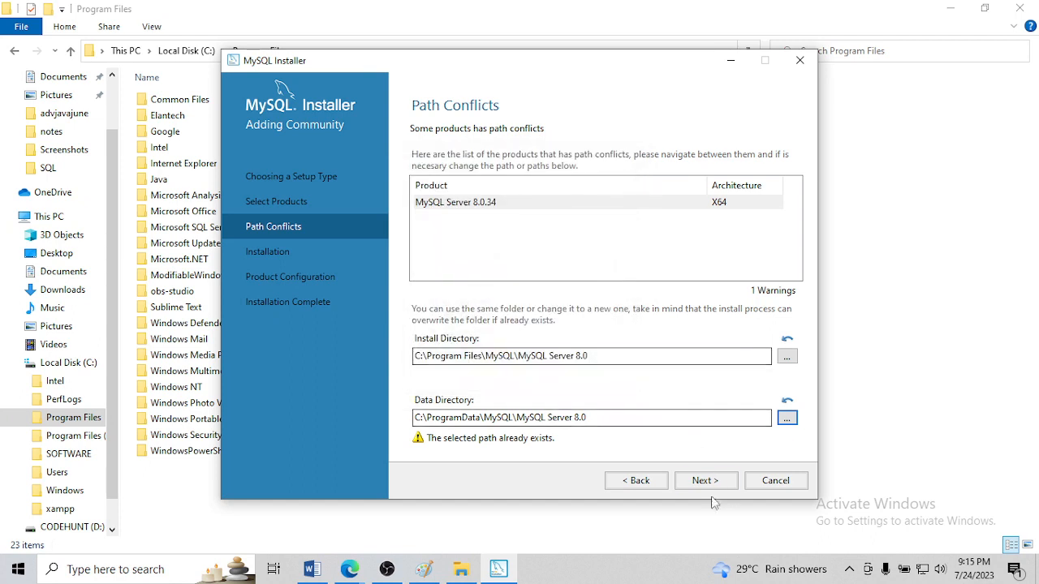
click(705, 482)
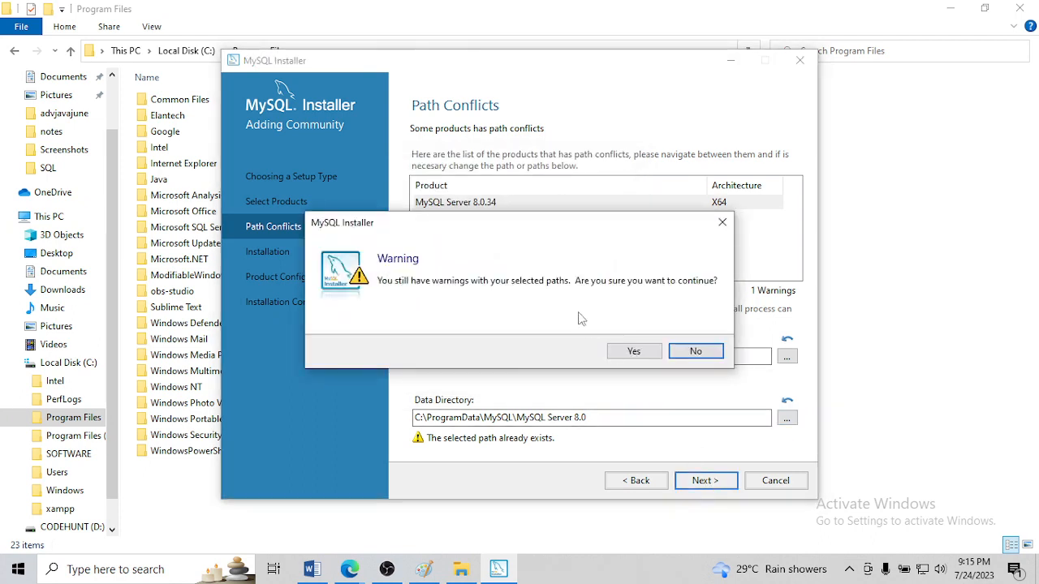
click(637, 350)
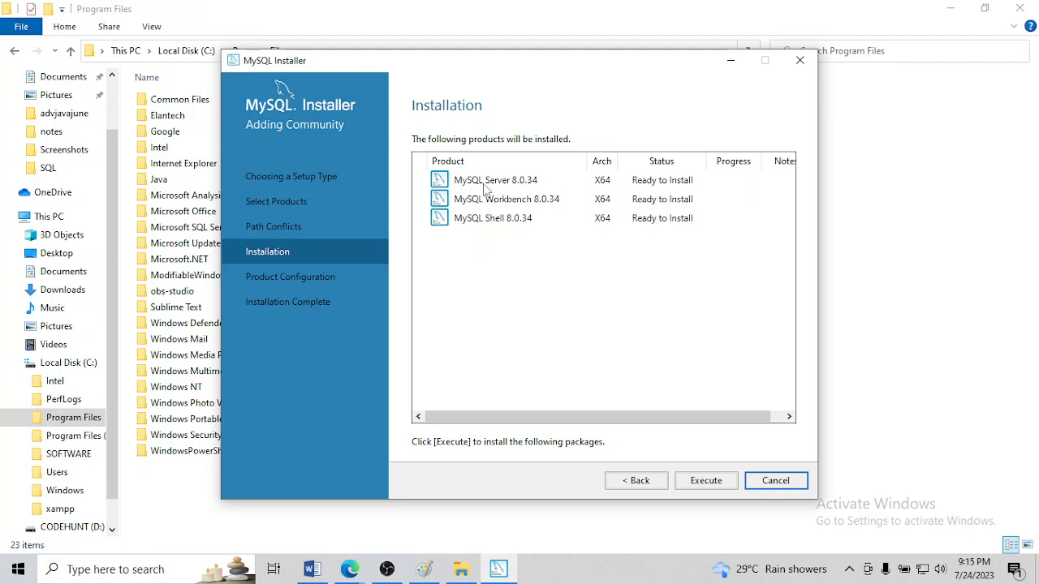
click(623, 483)
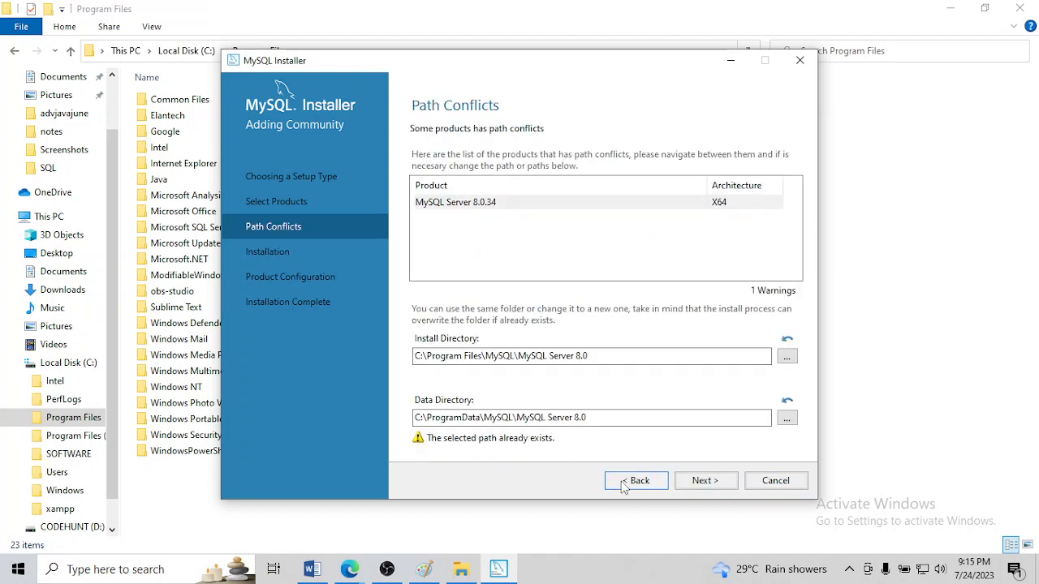
drag(617, 417, 410, 412)
click(601, 415)
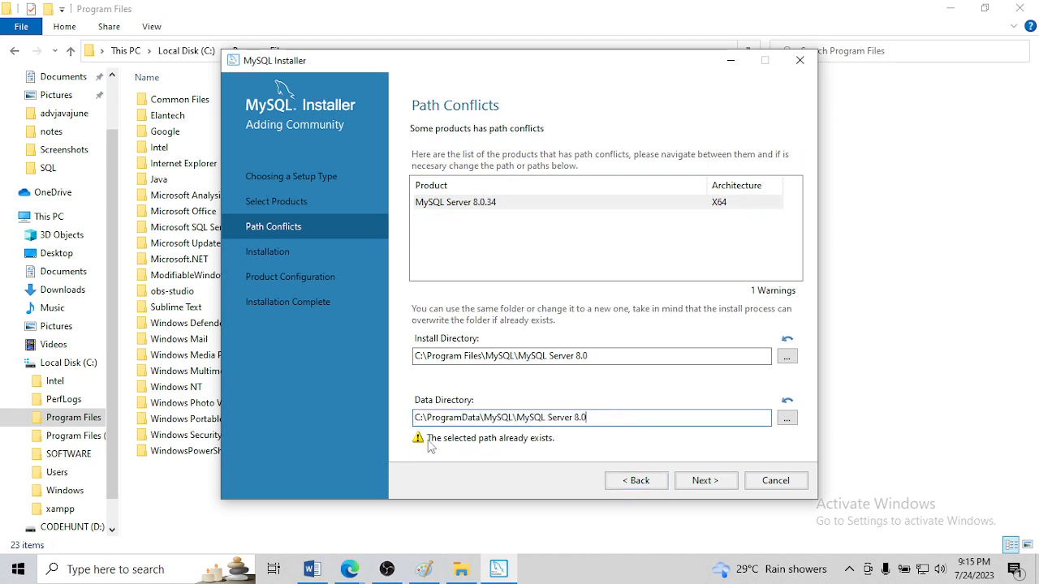
Accept the existing MySQL Server data directory despite the path warning and start installing the selected products
click(705, 482)
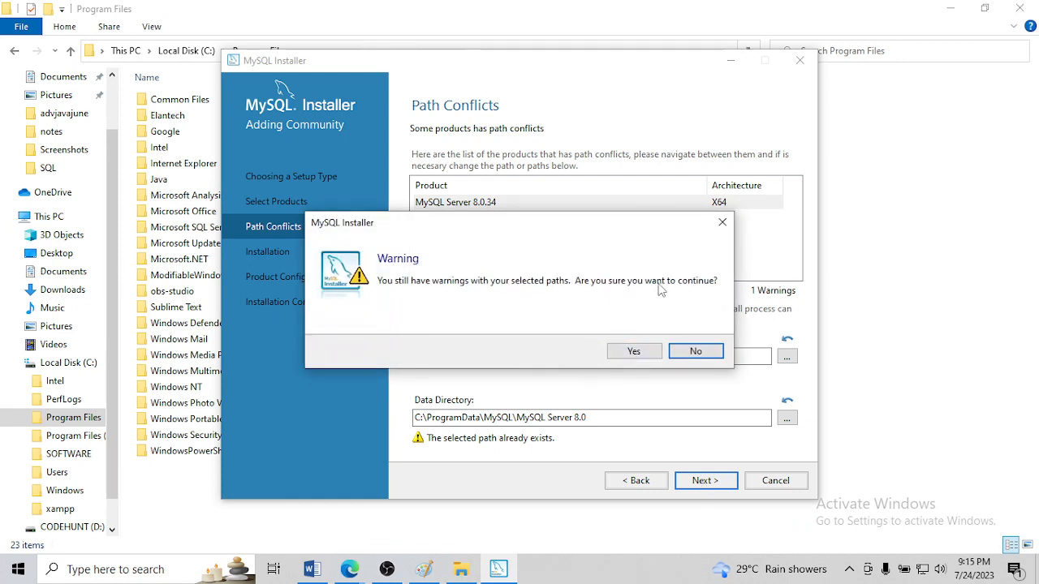
click(634, 351)
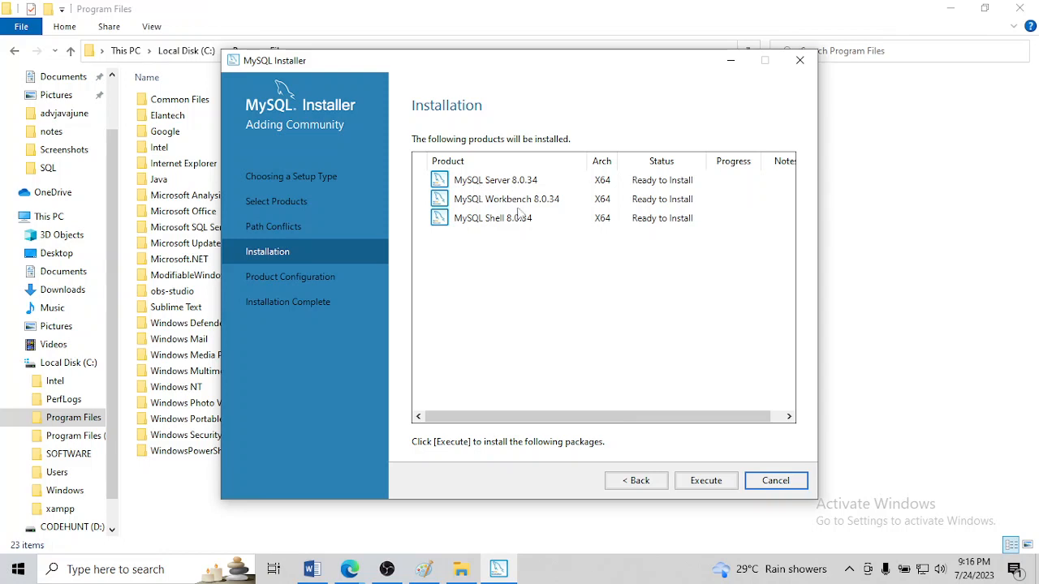
click(706, 480)
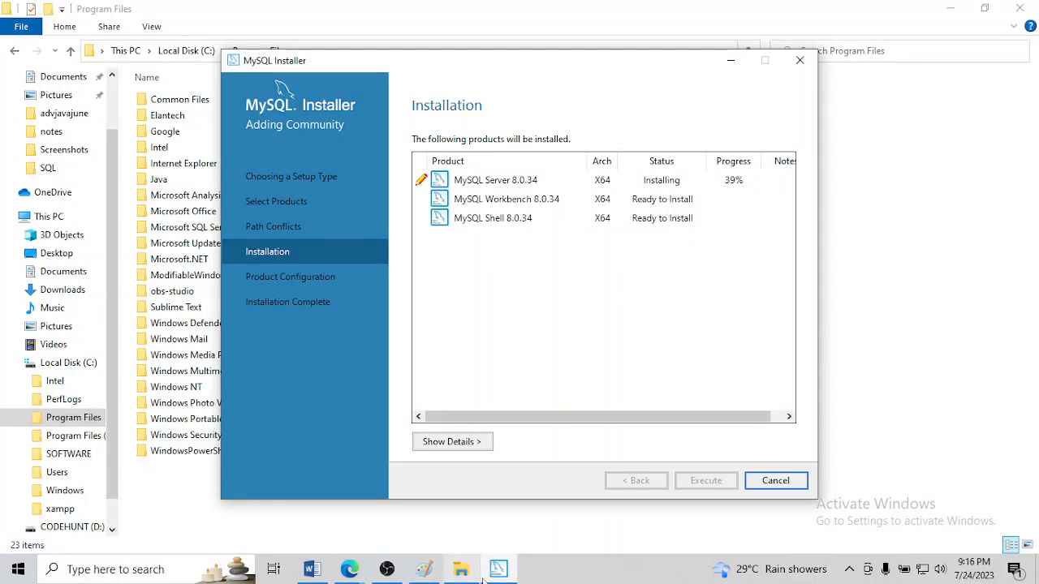
Switch to the SQL document in Word and replace the stray "s" and "SQL" lines with the pasted screenshot of the installation progress
click(314, 570)
scroll(412, 401, down, 6)
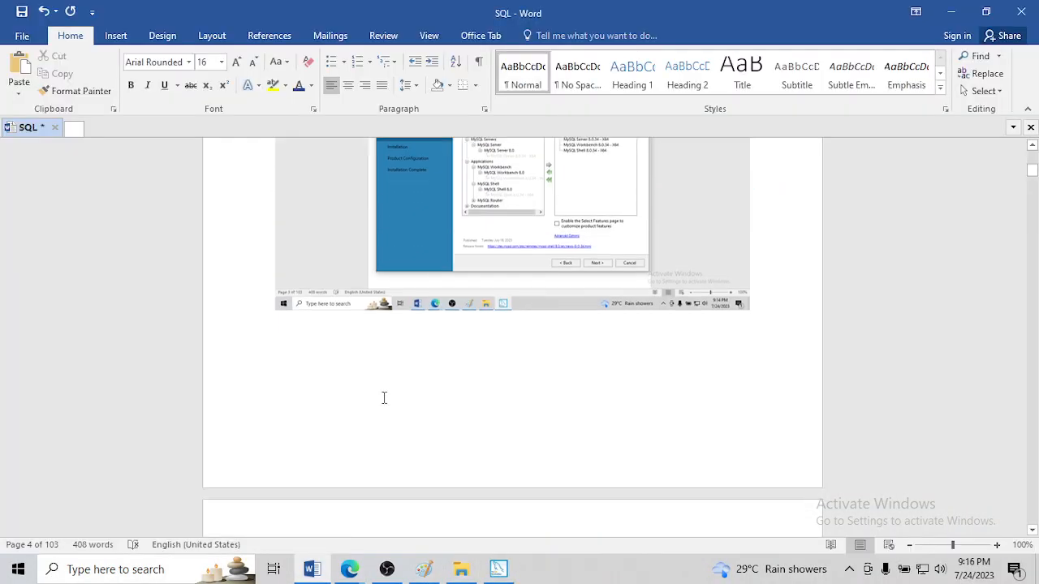
drag(317, 462, 256, 430)
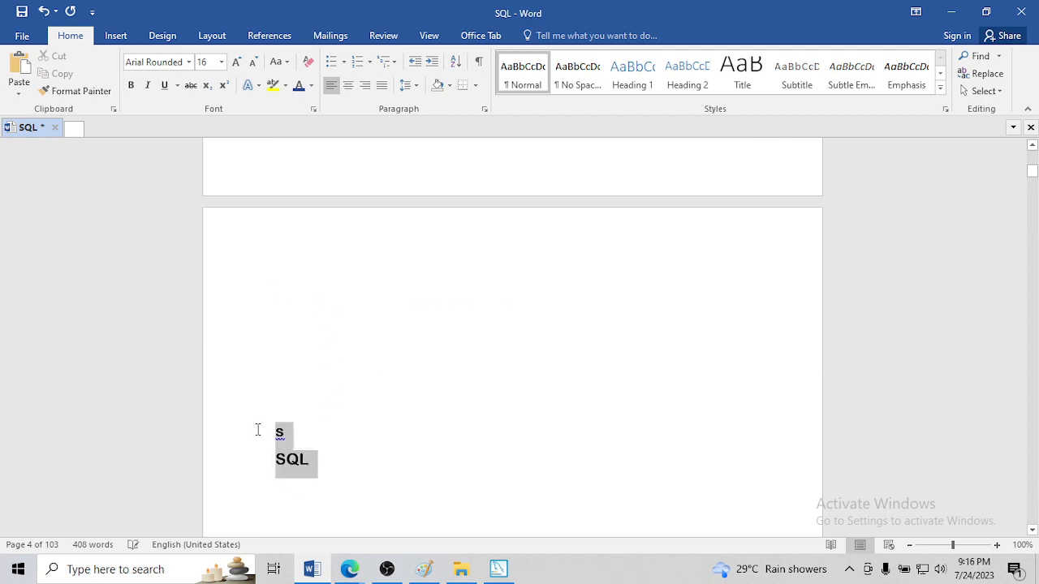
key(Delete)
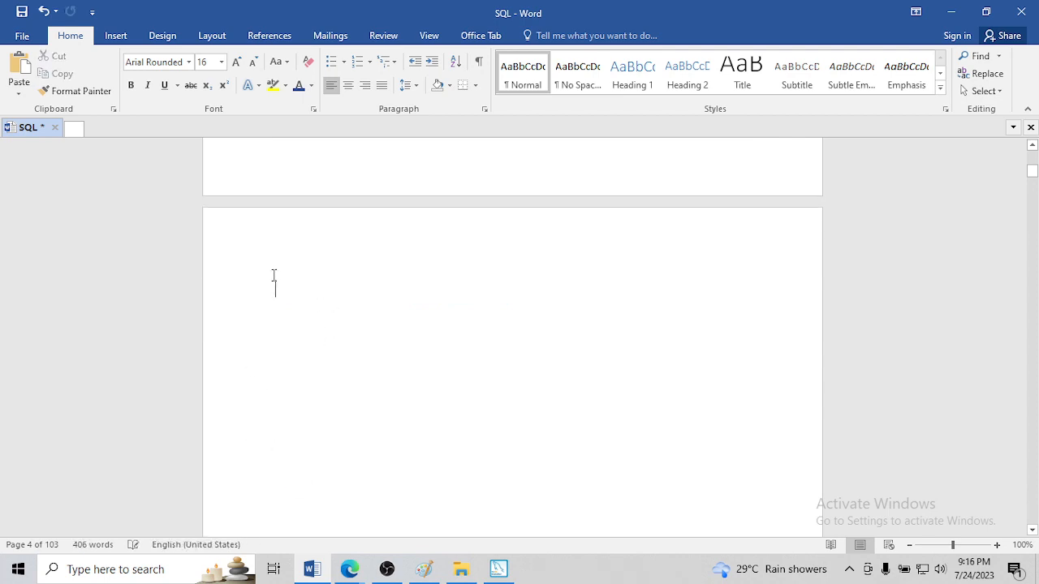
click(274, 276)
key(ctrl+v)
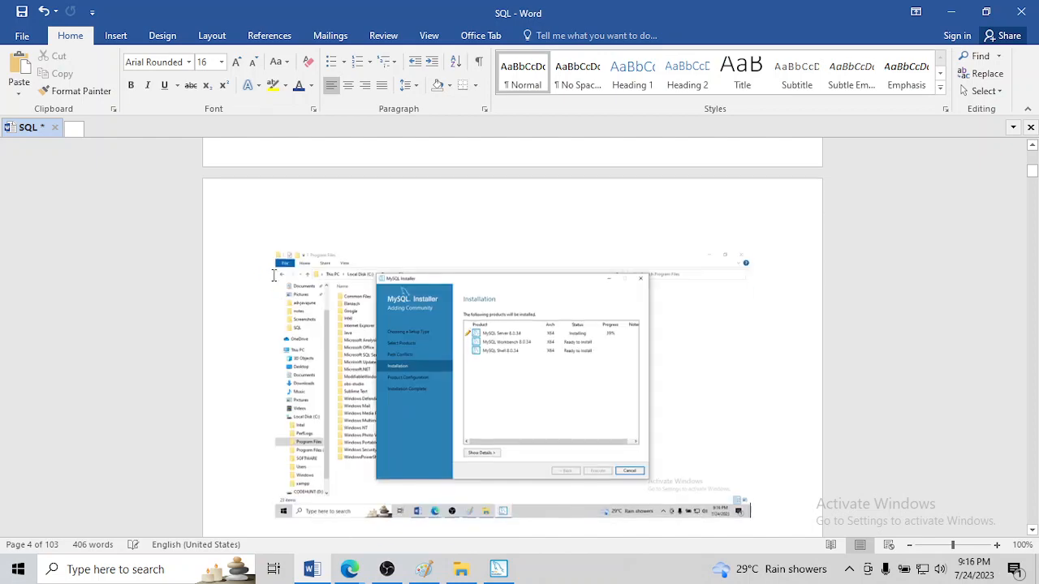
Shrink the diagram under the Port Issue heading slightly from its lower corner
scroll(459, 329, up, 12)
click(457, 328)
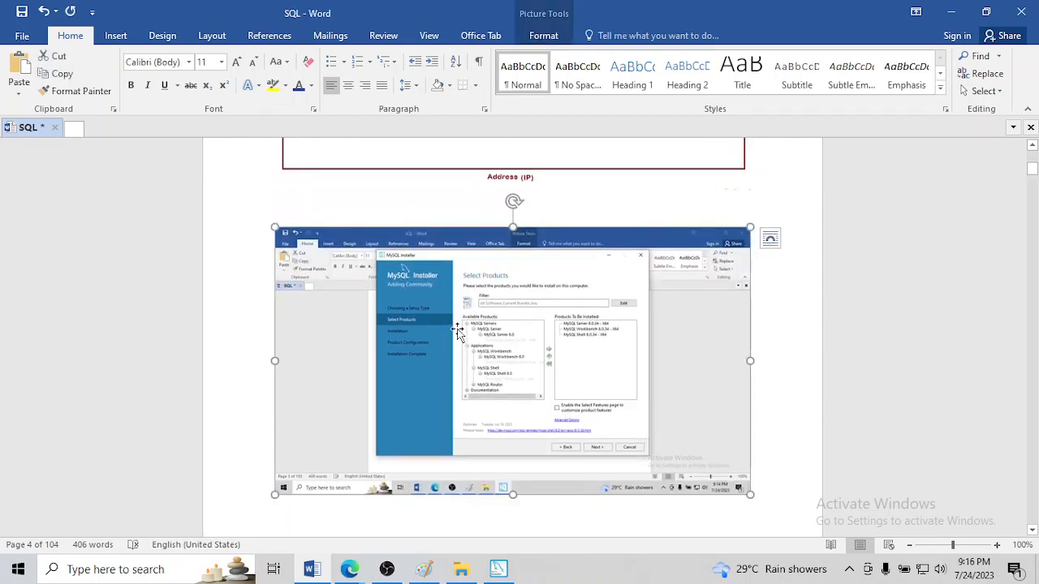
scroll(458, 330, up, 2)
scroll(459, 330, down, 2)
scroll(458, 332, up, 6)
click(457, 337)
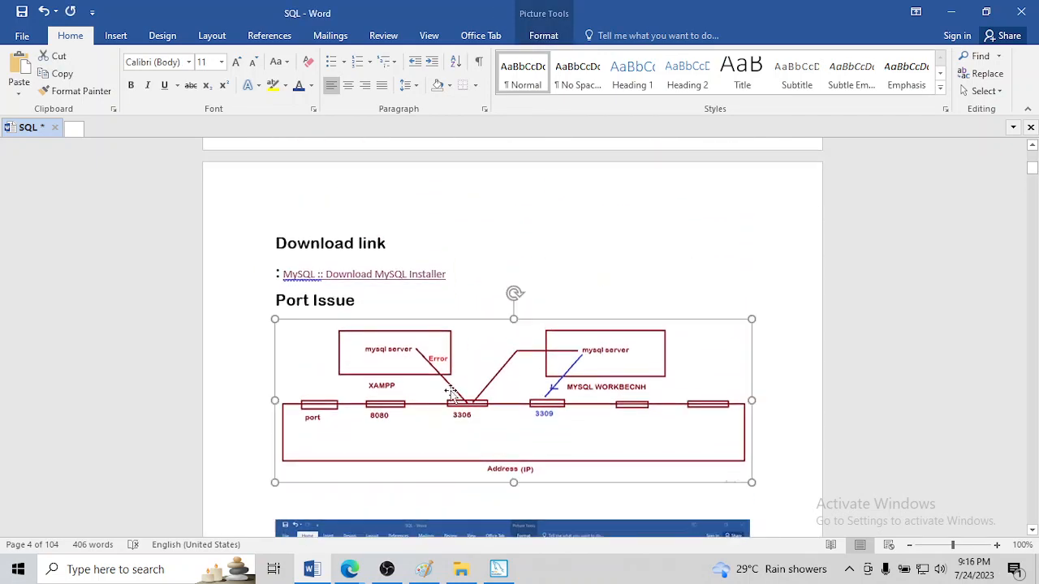
drag(744, 479, 695, 479)
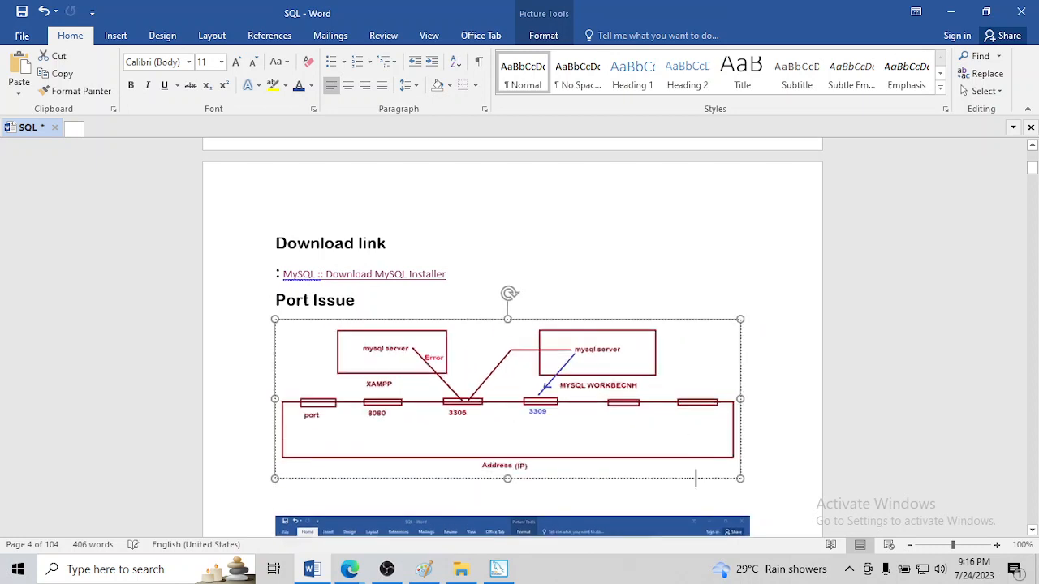
click(745, 419)
Add the heading "Installation Step" between the port diagram and the product selection screenshot
scroll(730, 420, down, 3)
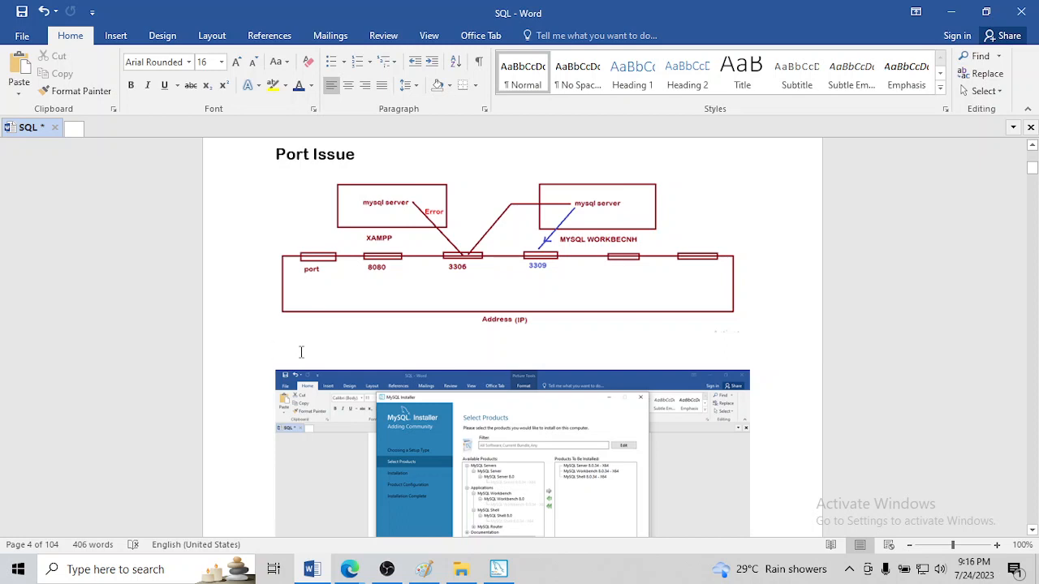
click(300, 351)
text(Installati)
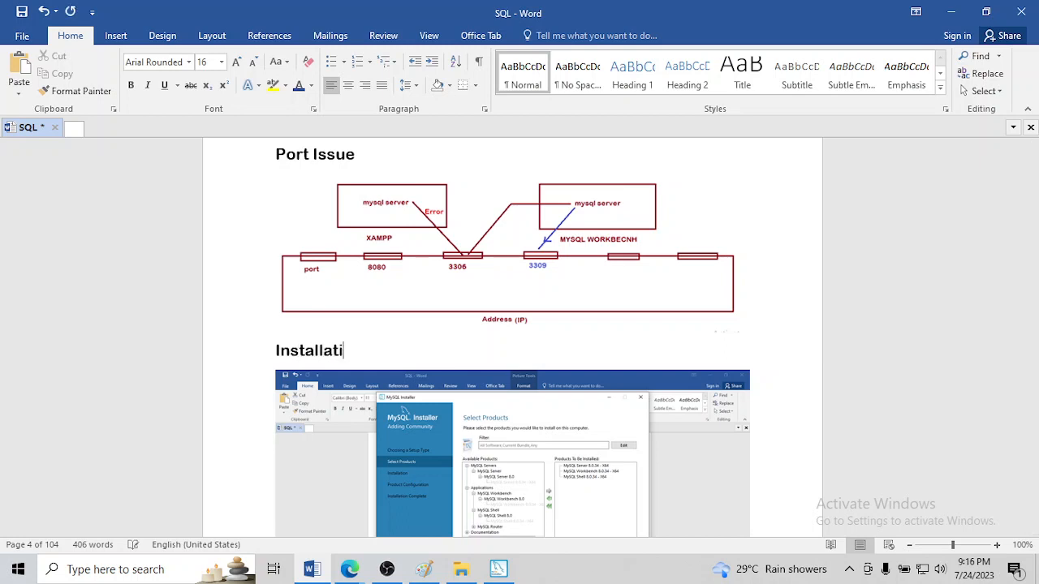
text(on Sterp)
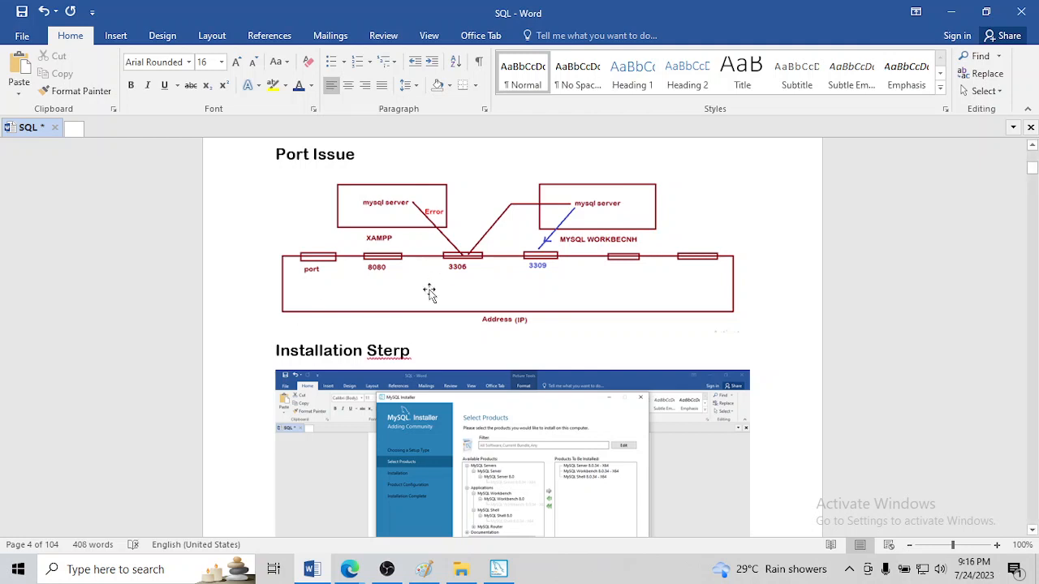
key(BackSpace)
key(BackSpace)
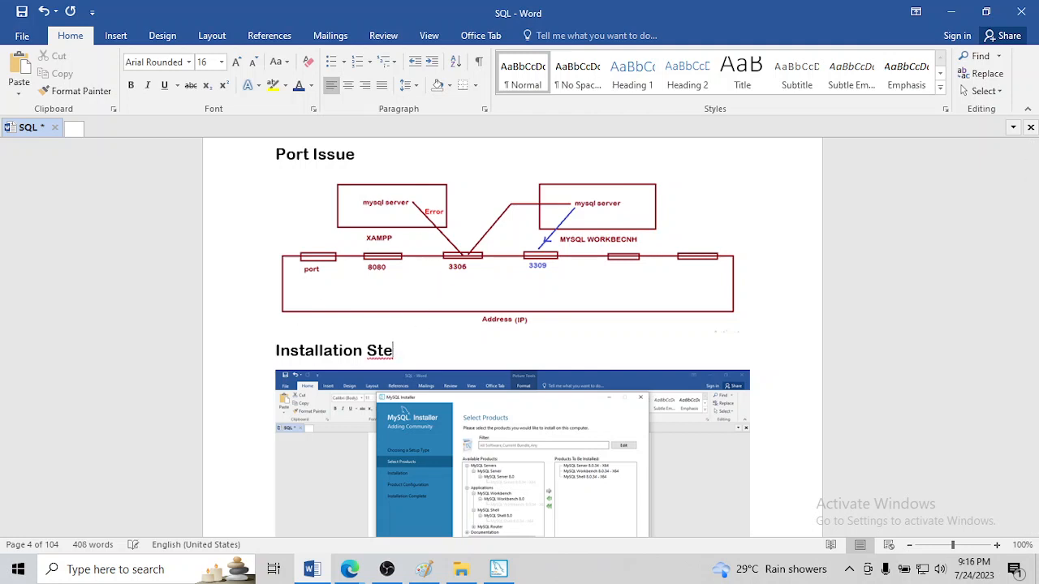
Select the product selection screenshot below the Installation Step heading
scroll(422, 300, down, 3)
click(422, 303)
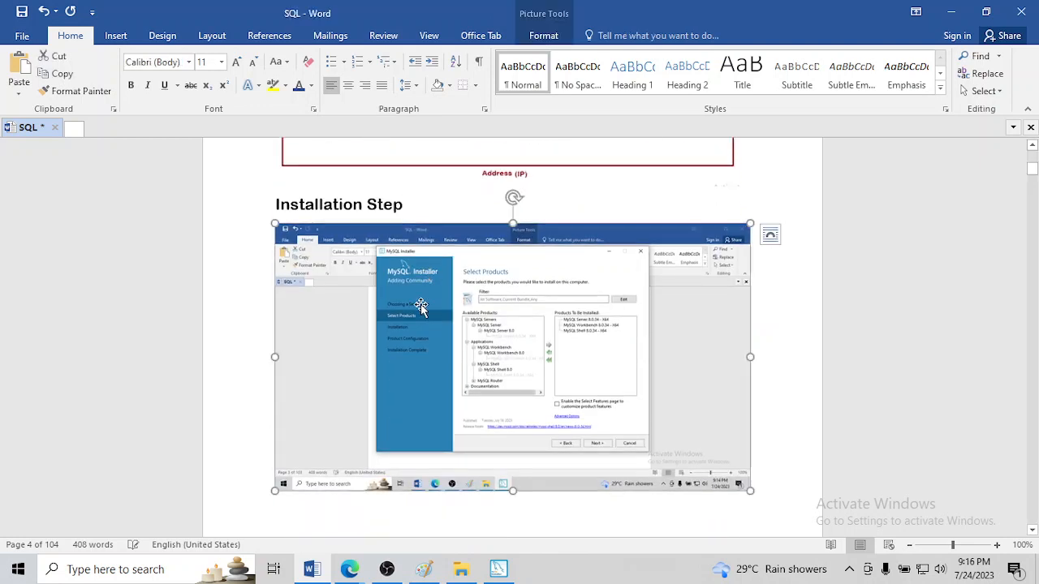